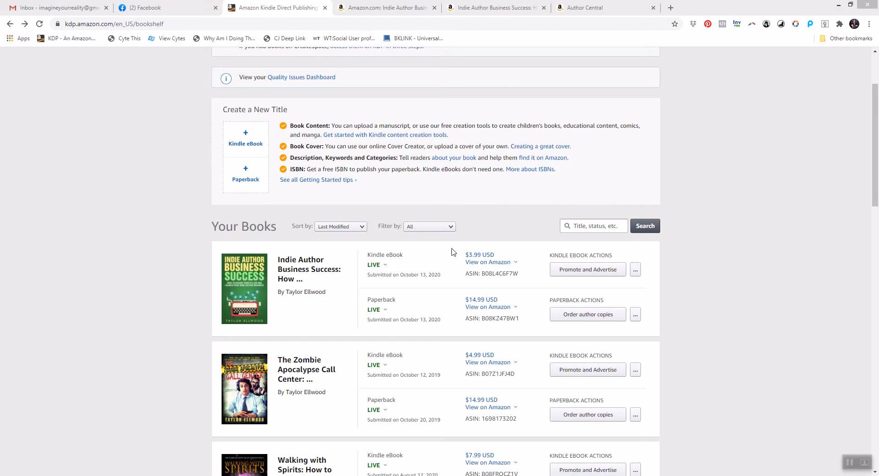
Open the Kindle eBook details of Indie Author Business Success and review its keywords and categories.
{"action": "mouse_move", "coordinate": [496, 263]}
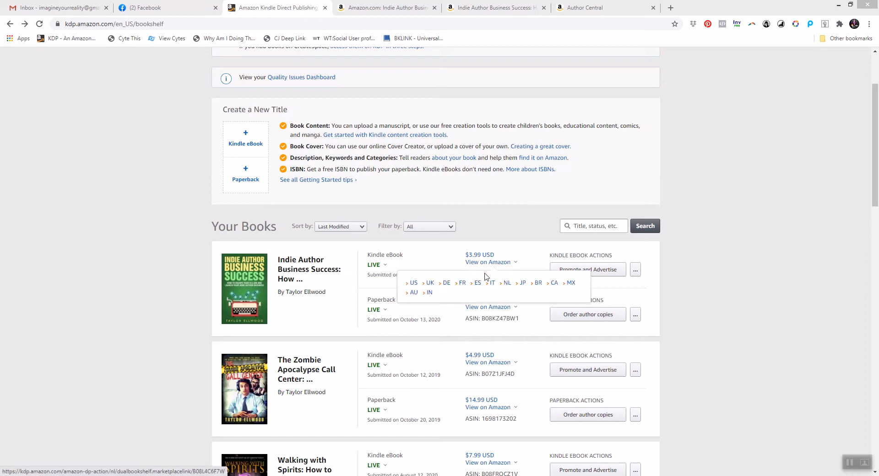
{"action": "left_click", "coordinate": [635, 269]}
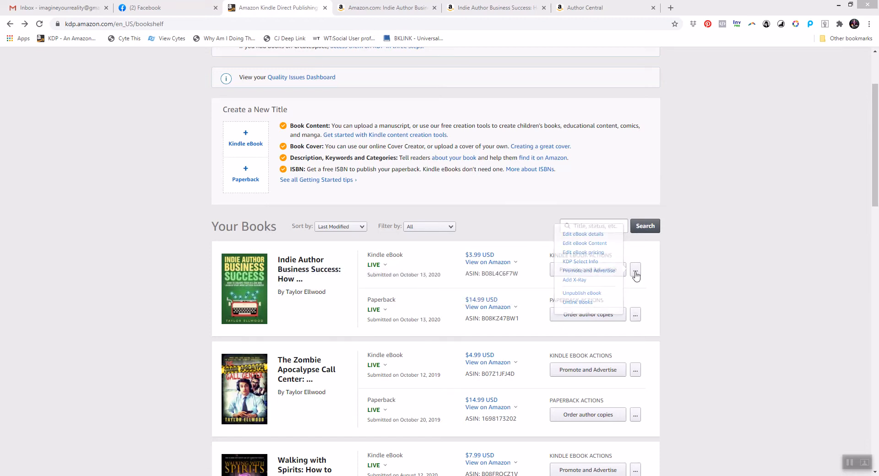
{"action": "left_click", "coordinate": [580, 234]}
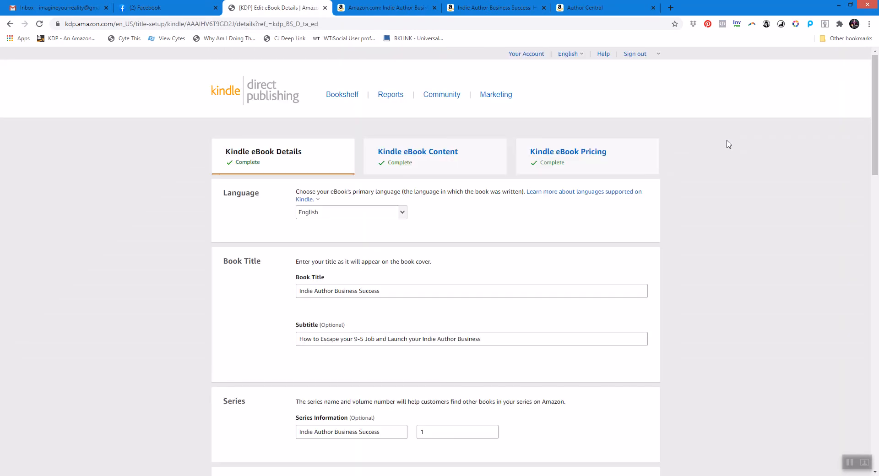
{"action": "left_click_drag", "start_coordinate": [875, 123], "coordinate": [877, 343]}
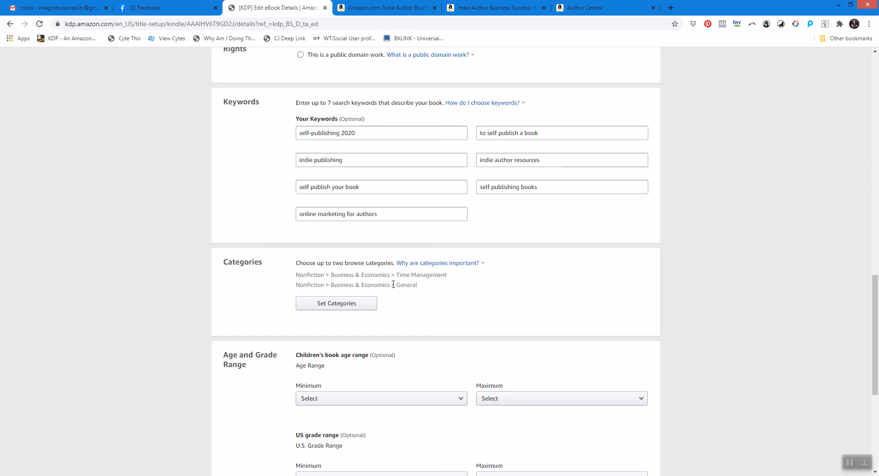
Review the Kindle edition's product page and its product details.
{"action": "left_click", "coordinate": [404, 8]}
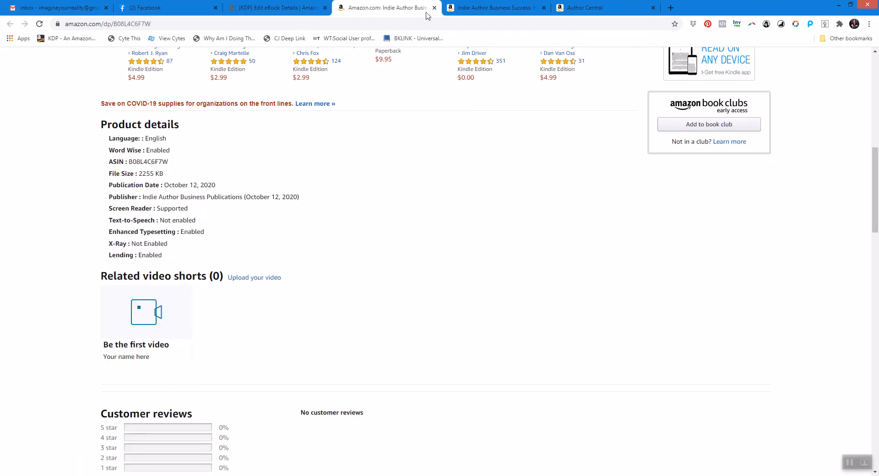
{"action": "scroll", "coordinate": [567, 459], "scroll_direction": "up", "scroll_amount": 10}
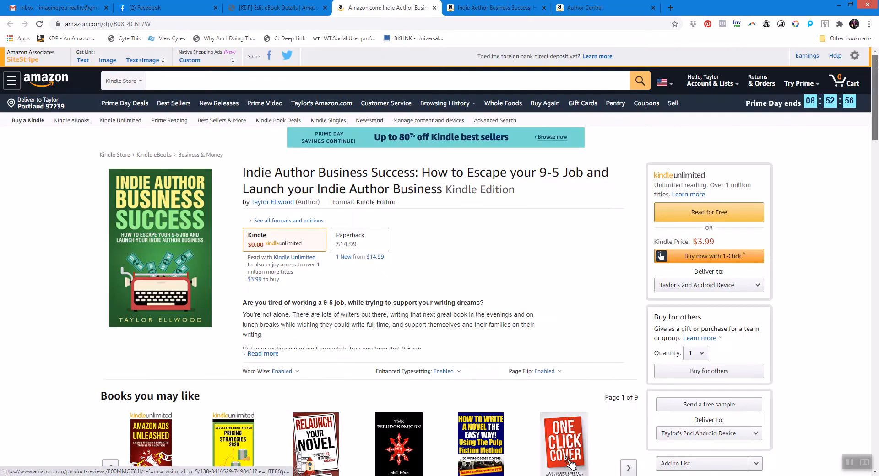
{"action": "left_click_drag", "start_coordinate": [876, 77], "coordinate": [876, 189]}
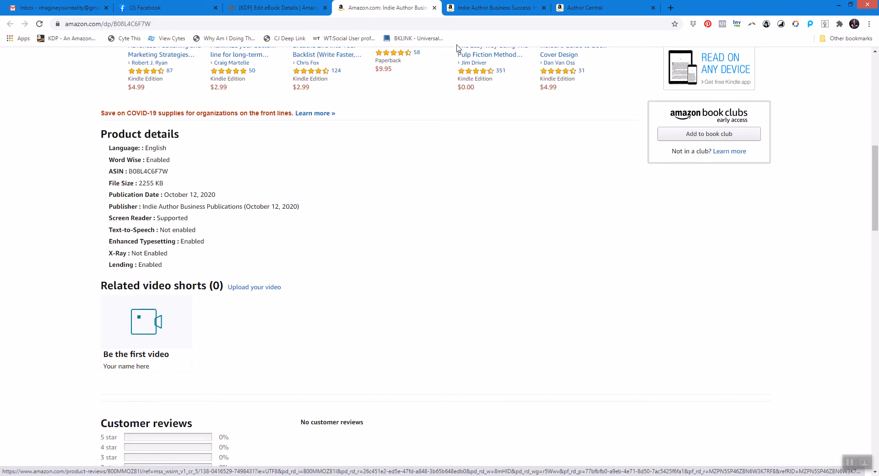
Check the paperback's product page and its Business & Money category listing.
{"action": "left_click", "coordinate": [492, 7]}
{"action": "mouse_move", "coordinate": [877, 119]}
{"action": "left_mouse_down"}
{"action": "mouse_move", "coordinate": [868, 229]}
{"action": "mouse_move", "coordinate": [873, 118]}
{"action": "left_mouse_up"}
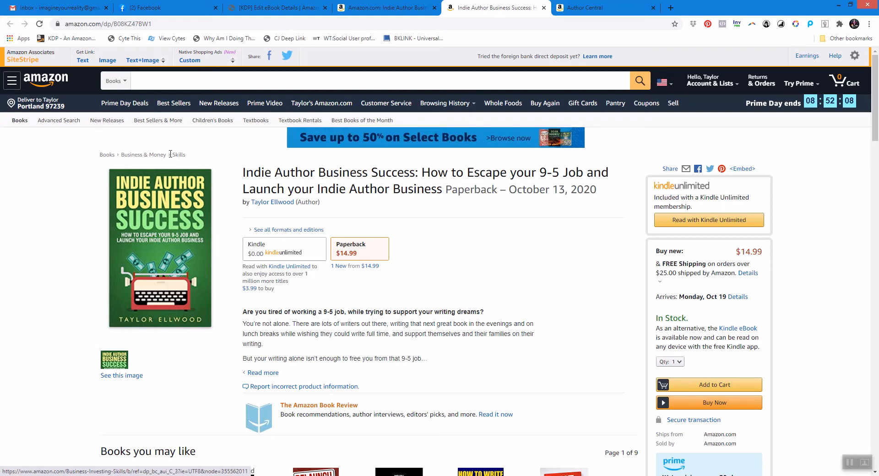
{"action": "left_click", "coordinate": [158, 155]}
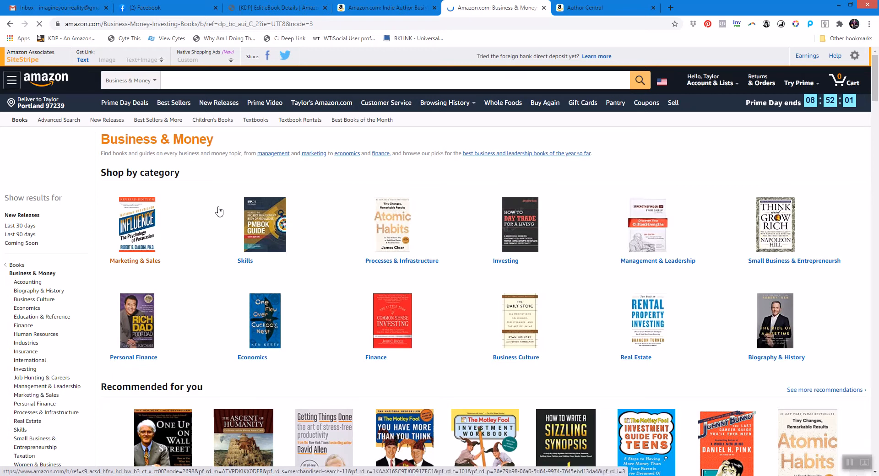
{"action": "left_click", "coordinate": [9, 23]}
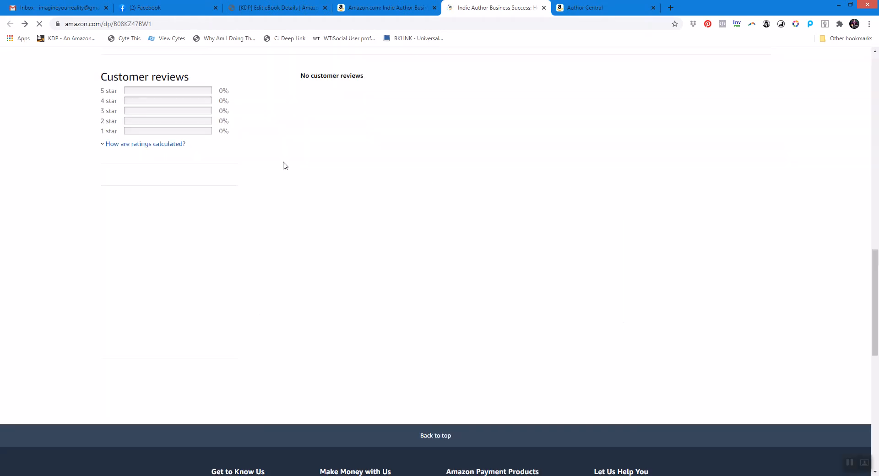
{"action": "left_click_drag", "start_coordinate": [876, 306], "coordinate": [876, 121]}
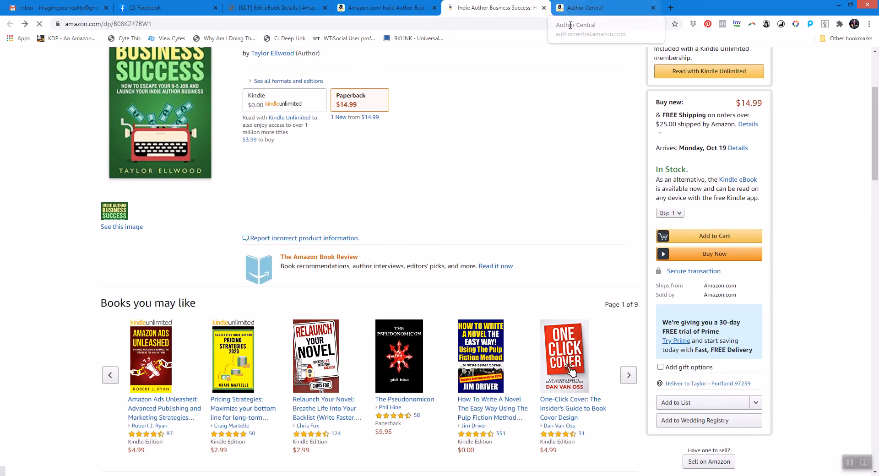
Leave the eBook details and return the publishing dashboard to the bookshelf.
{"action": "left_click", "coordinate": [583, 13]}
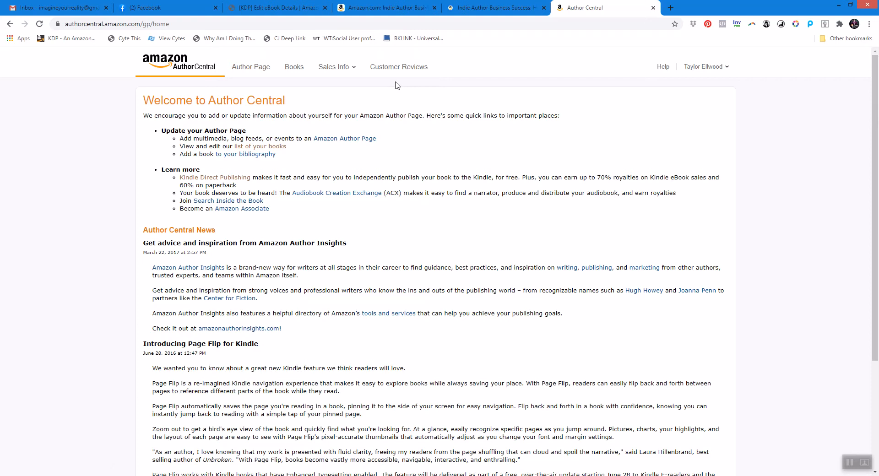
{"action": "left_click", "coordinate": [286, 8]}
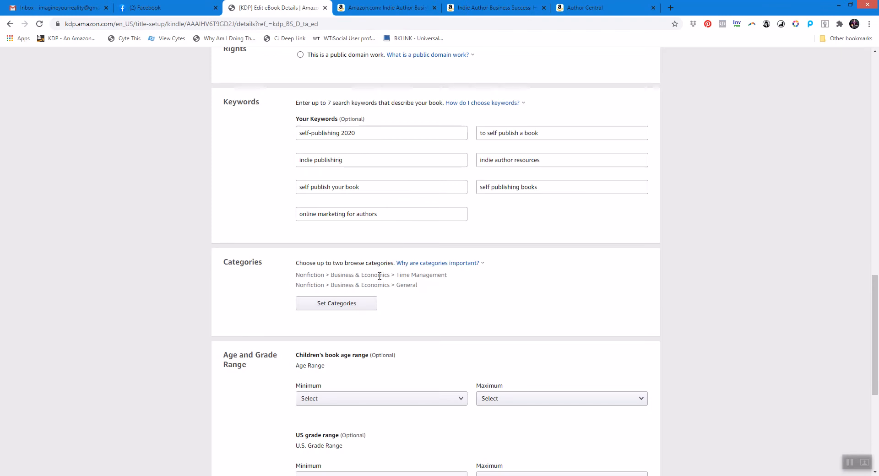
{"action": "left_click_drag", "start_coordinate": [877, 306], "coordinate": [875, 84]}
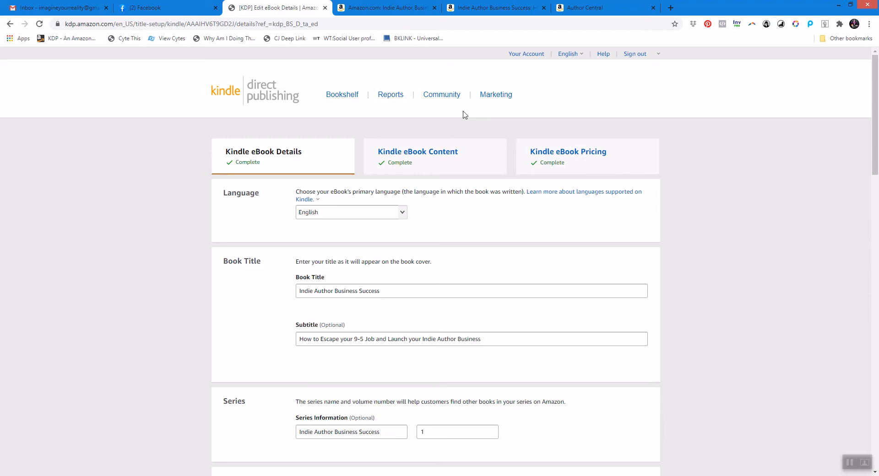
{"action": "left_click", "coordinate": [345, 101]}
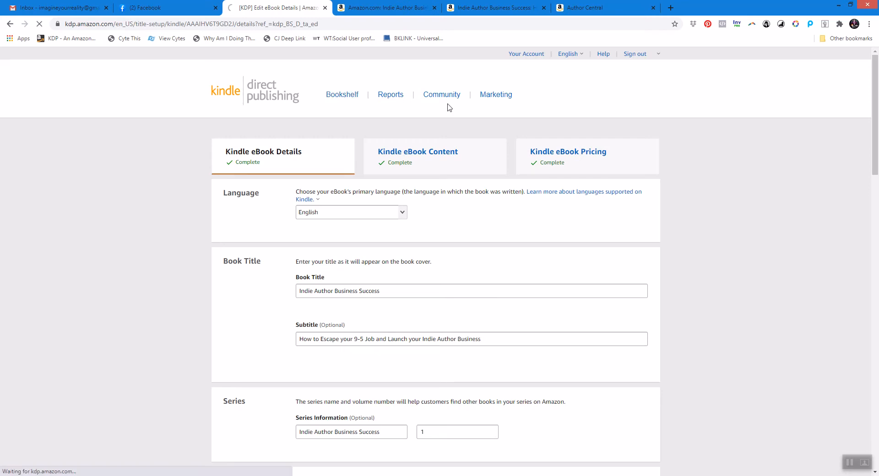
Open the Author Central contact form from its Help section.
{"action": "left_click", "coordinate": [594, 6]}
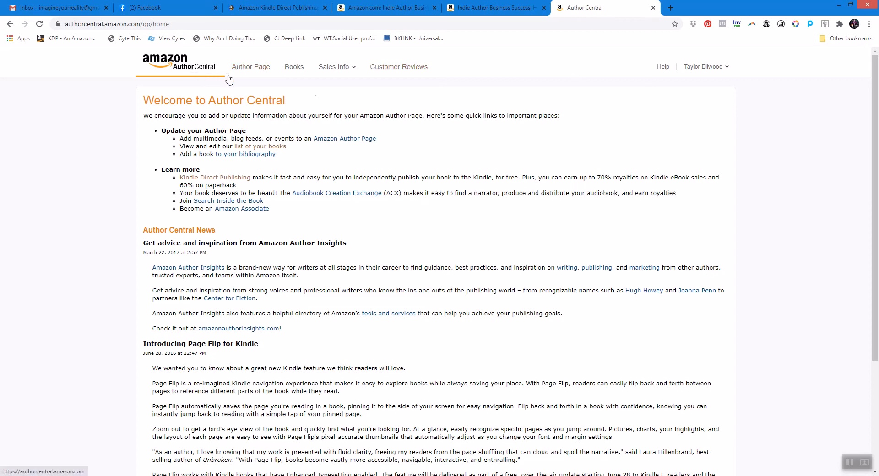
{"action": "left_click", "coordinate": [664, 71]}
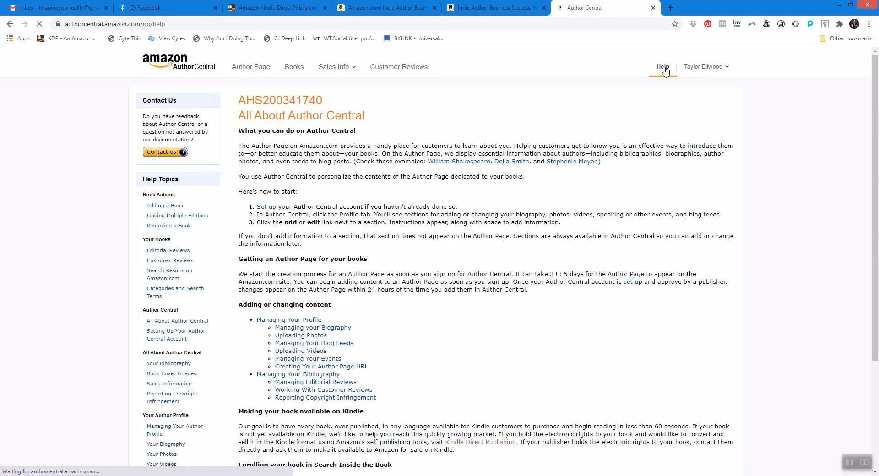
{"action": "left_click", "coordinate": [167, 155]}
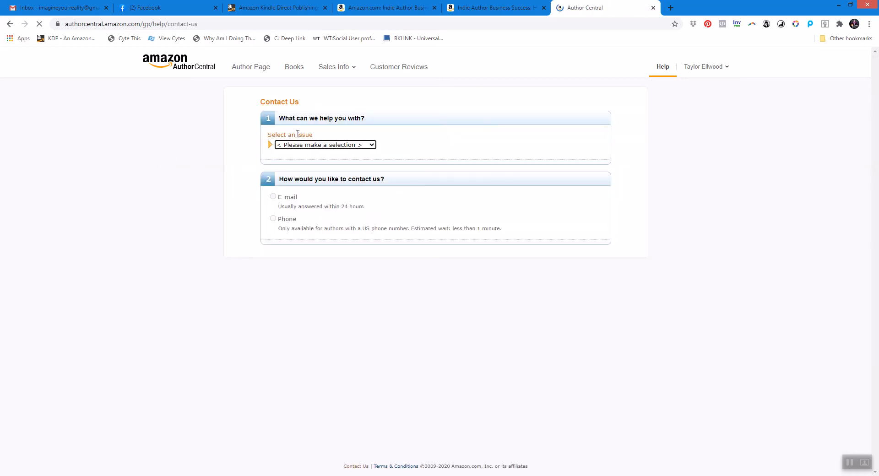
Set the issue to My Books, Update information about a book, Browse Categories, and I want to update my book's browse categories.
{"action": "left_click", "coordinate": [370, 145]}
{"action": "left_click", "coordinate": [305, 162]}
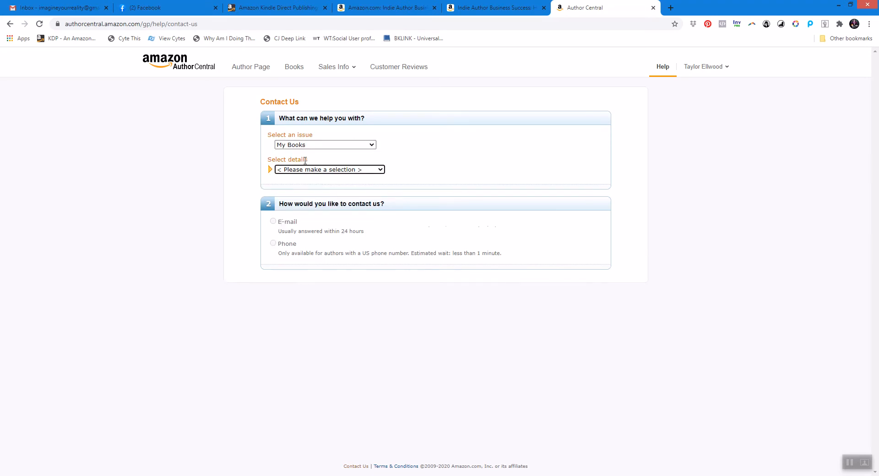
{"action": "left_click", "coordinate": [376, 170]}
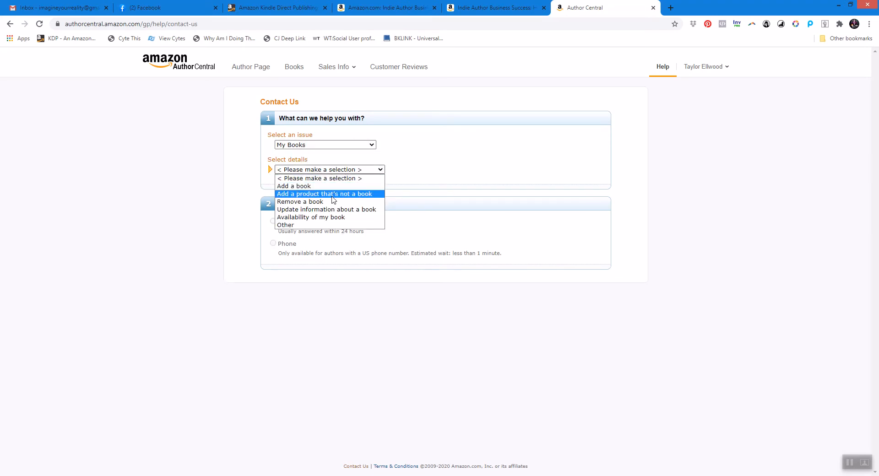
{"action": "left_click", "coordinate": [324, 209]}
{"action": "left_click", "coordinate": [351, 183]}
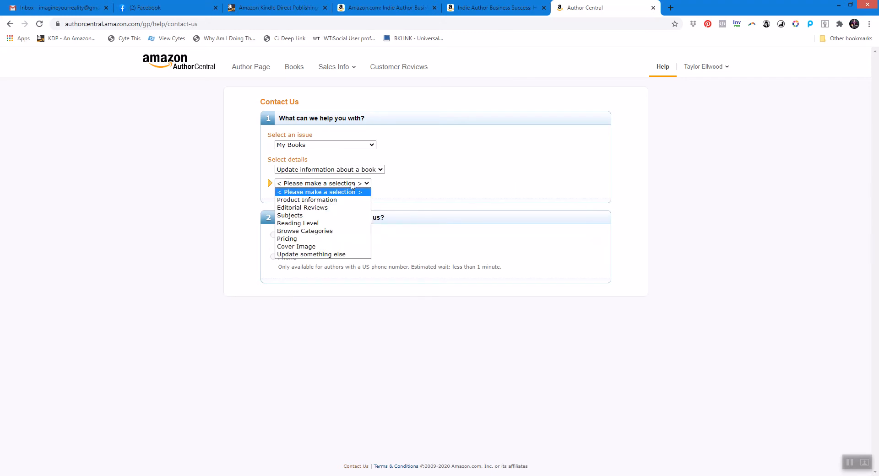
{"action": "left_click", "coordinate": [305, 232]}
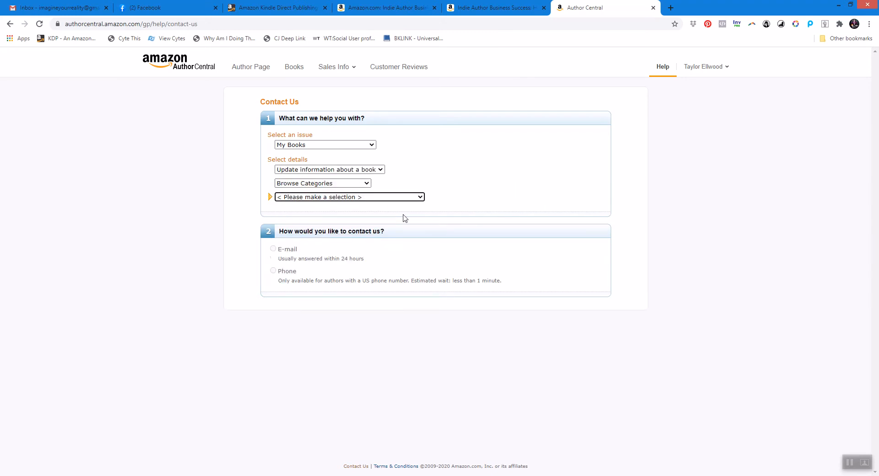
{"action": "left_click", "coordinate": [398, 197]}
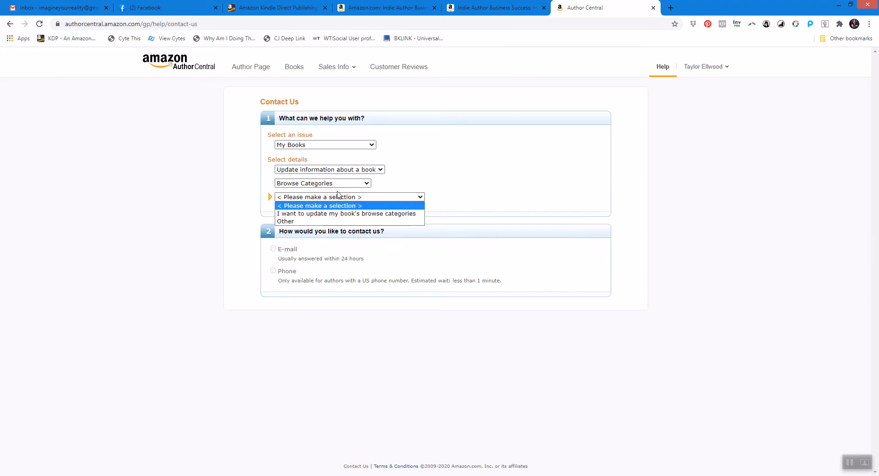
{"action": "left_click", "coordinate": [317, 214]}
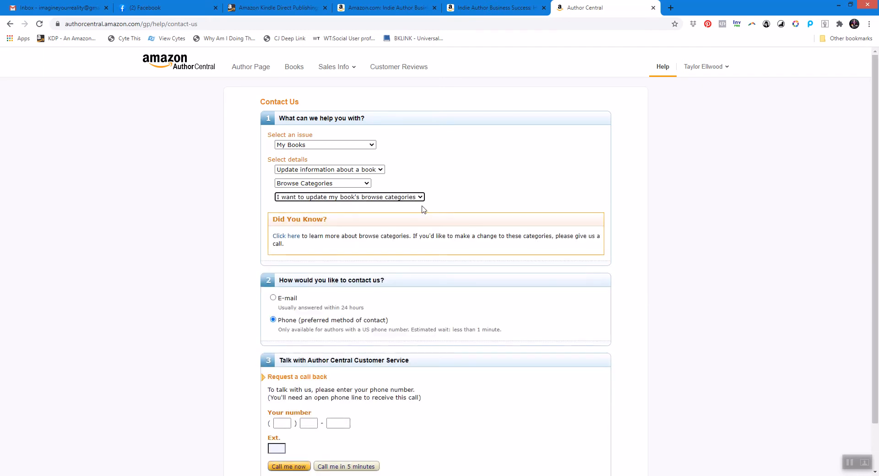
Choose E-mail as the contact method for the request.
{"action": "scroll", "coordinate": [669, 225], "scroll_direction": "down", "scroll_amount": 2}
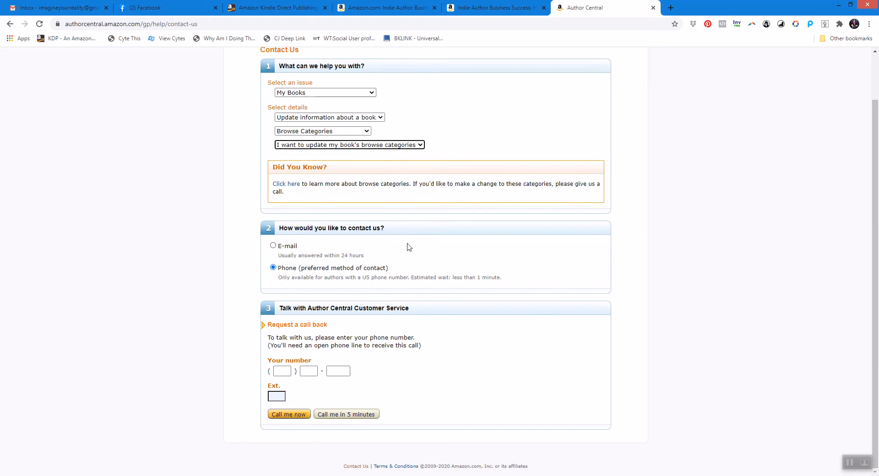
{"action": "left_click", "coordinate": [273, 246]}
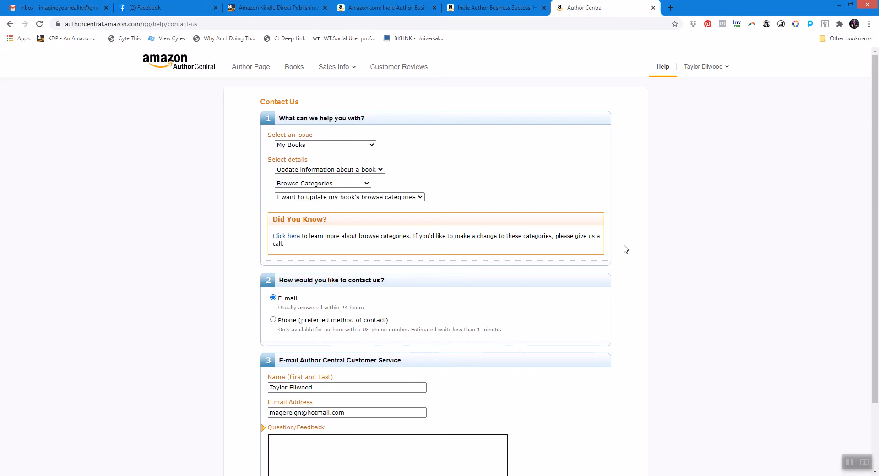
{"action": "left_click_drag", "start_coordinate": [876, 175], "coordinate": [877, 236]}
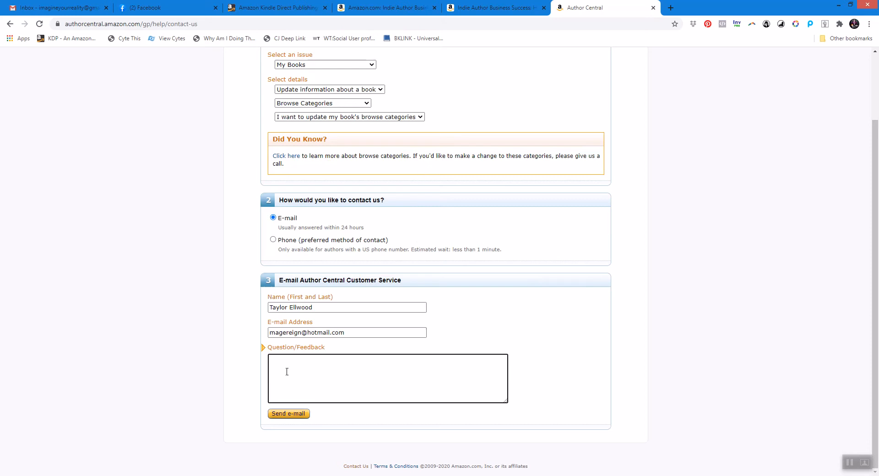
Switch to the Word category document and scroll through its category request templates.
{"action": "key", "text": "alt+Tab"}
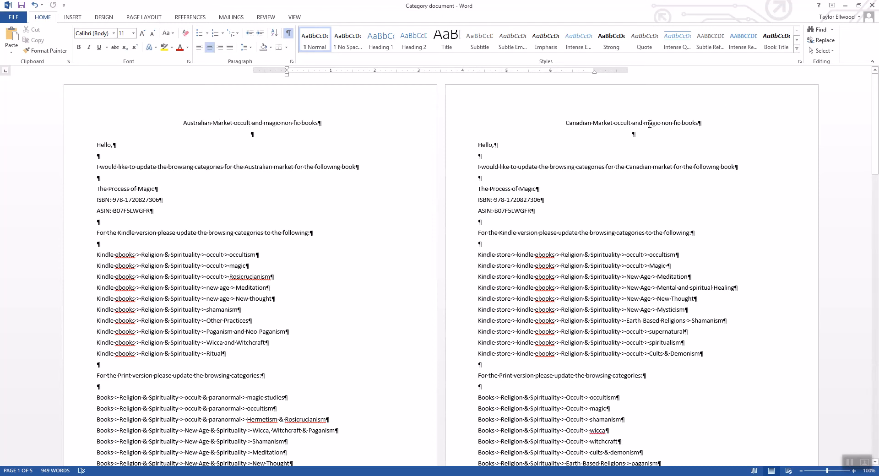
{"action": "mouse_move", "coordinate": [875, 112]}
{"action": "left_mouse_down"}
{"action": "mouse_move", "coordinate": [875, 145]}
{"action": "mouse_move", "coordinate": [876, 107]}
{"action": "left_mouse_up"}
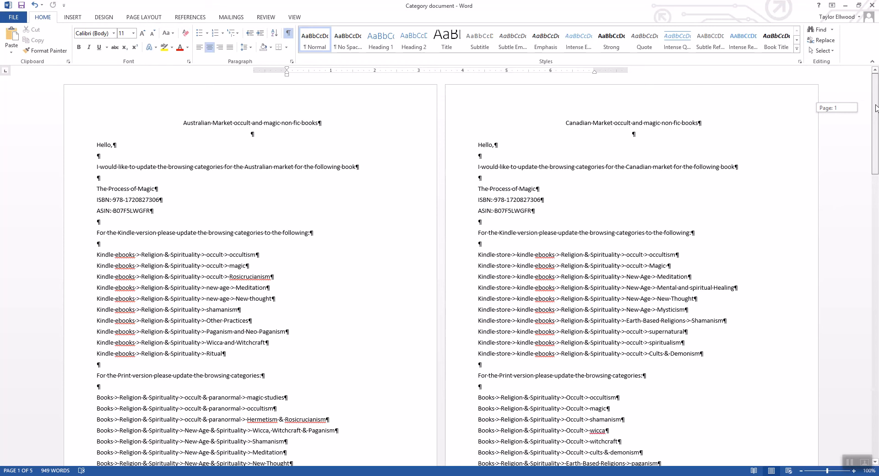
{"action": "left_click_drag", "start_coordinate": [876, 105], "coordinate": [876, 108]}
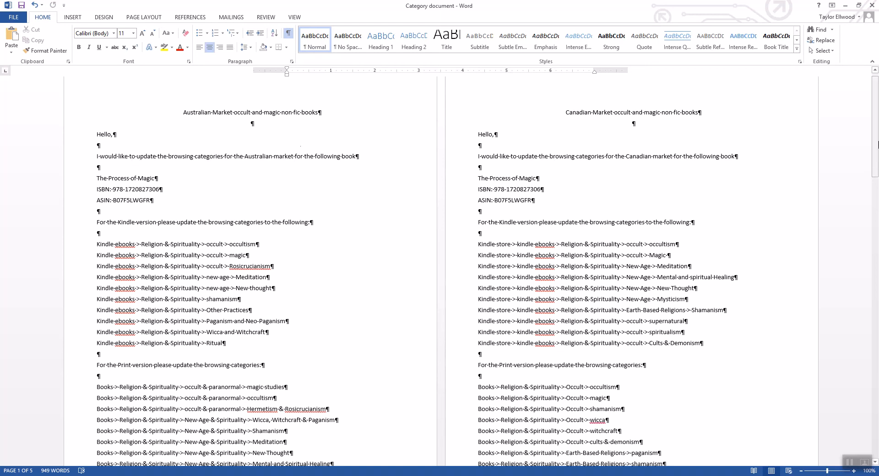
{"action": "left_click_drag", "start_coordinate": [876, 127], "coordinate": [877, 361]}
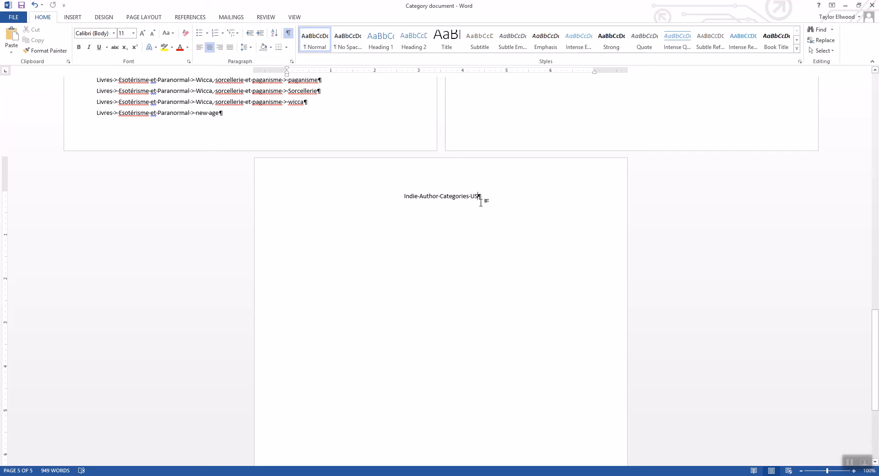
Add a new line below the Indie-Author-Categories-US title and set it to justified alignment.
{"action": "key", "text": "Return"}
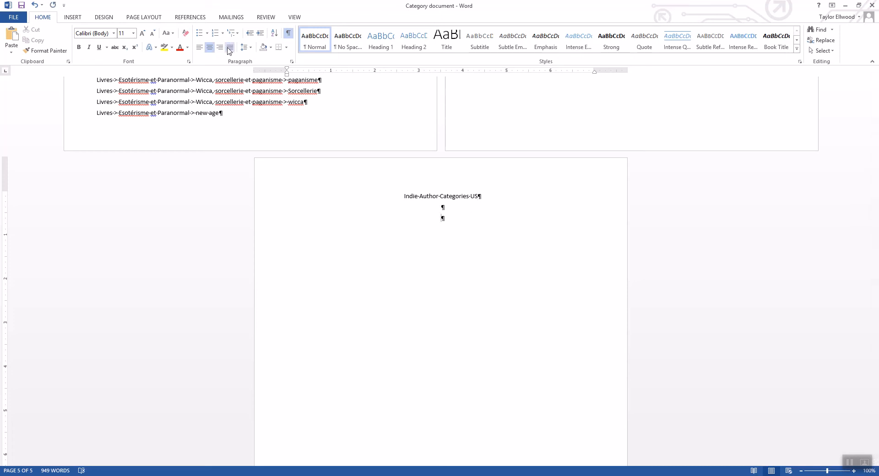
{"action": "left_click", "coordinate": [229, 47]}
Copy the Australian market request text from the first page and return to the browser contact form.
{"action": "left_click_drag", "start_coordinate": [874, 374], "coordinate": [877, 138]}
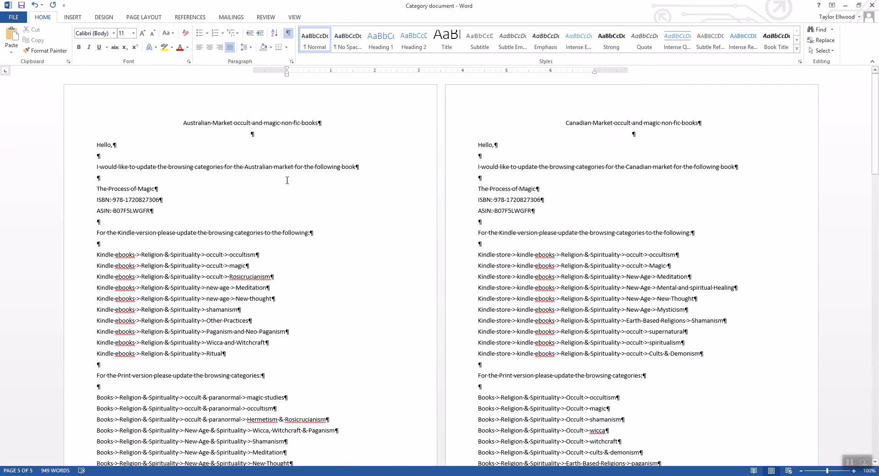
{"action": "left_click_drag", "start_coordinate": [118, 159], "coordinate": [242, 373]}
{"action": "right_click", "coordinate": [176, 169]}
{"action": "left_click", "coordinate": [197, 183]}
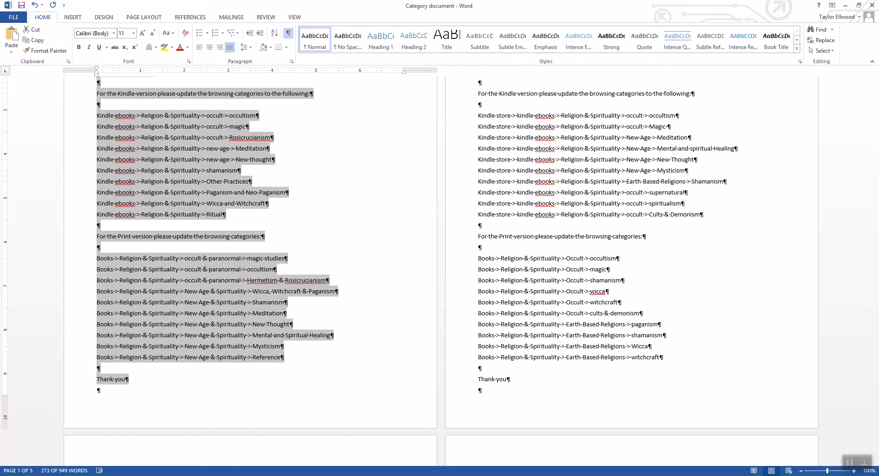
{"action": "left_click", "coordinate": [207, 475]}
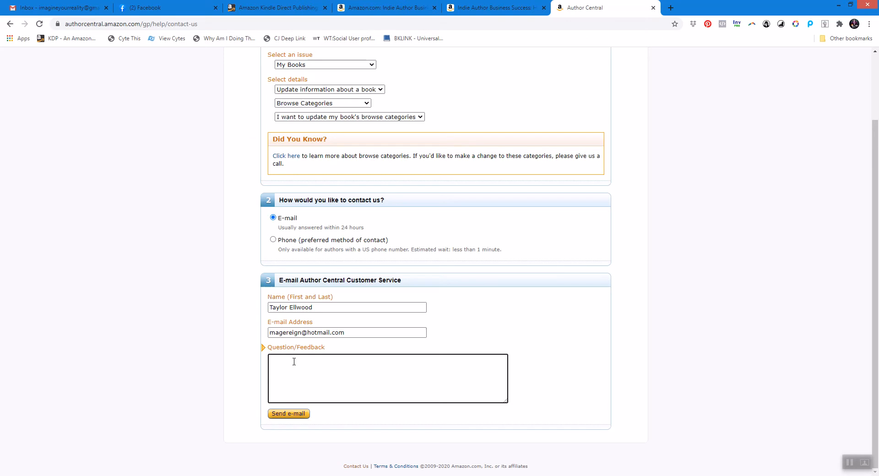
Paste the request template into the Question/Feedback box and enlarge the box to show the whole message.
{"action": "key", "text": "ctrl+v"}
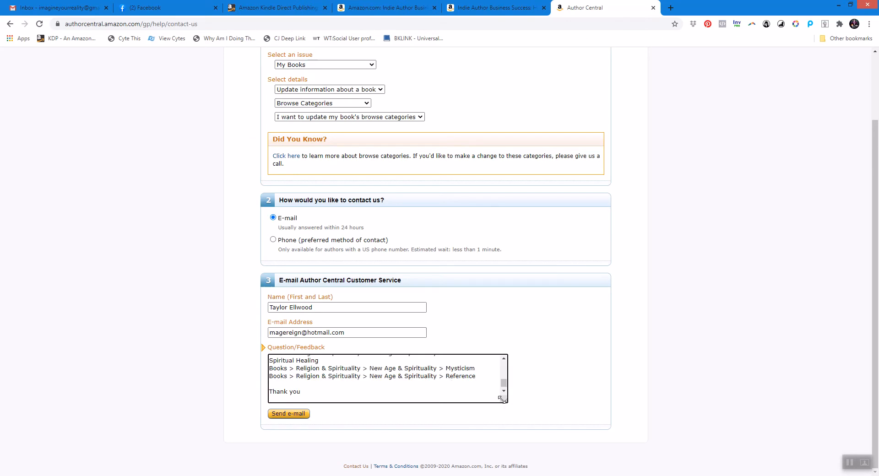
{"action": "left_click_drag", "start_coordinate": [505, 400], "coordinate": [538, 475]}
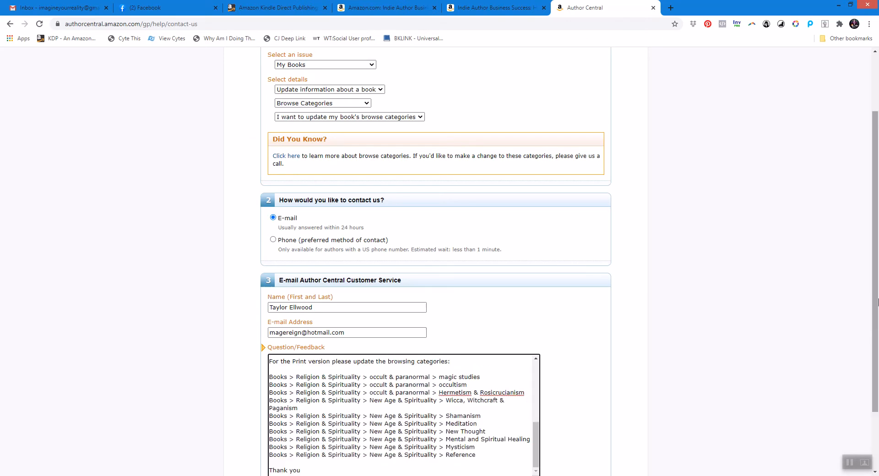
{"action": "scroll", "coordinate": [868, 315], "scroll_direction": "down", "scroll_amount": 2}
{"action": "left_click_drag", "start_coordinate": [541, 402], "coordinate": [592, 475]}
{"action": "scroll", "coordinate": [875, 330], "scroll_direction": "down", "scroll_amount": 2}
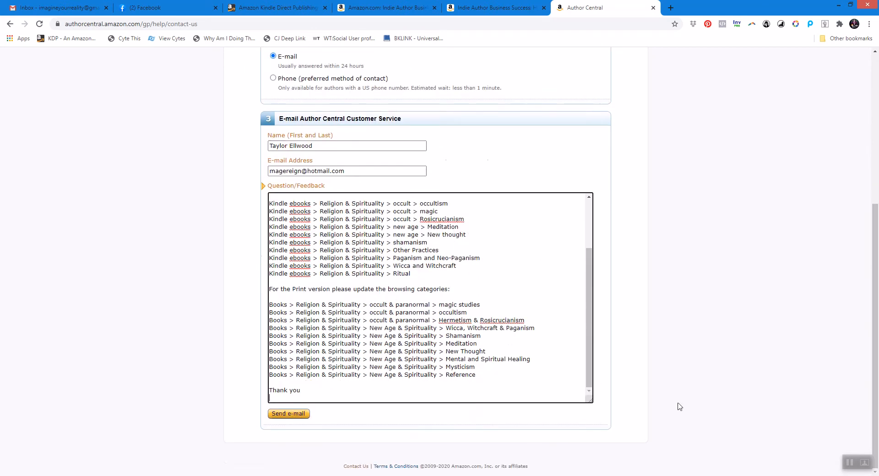
{"action": "left_click_drag", "start_coordinate": [591, 400], "coordinate": [623, 474]}
{"action": "scroll", "coordinate": [878, 285], "scroll_direction": "down", "scroll_amount": 2}
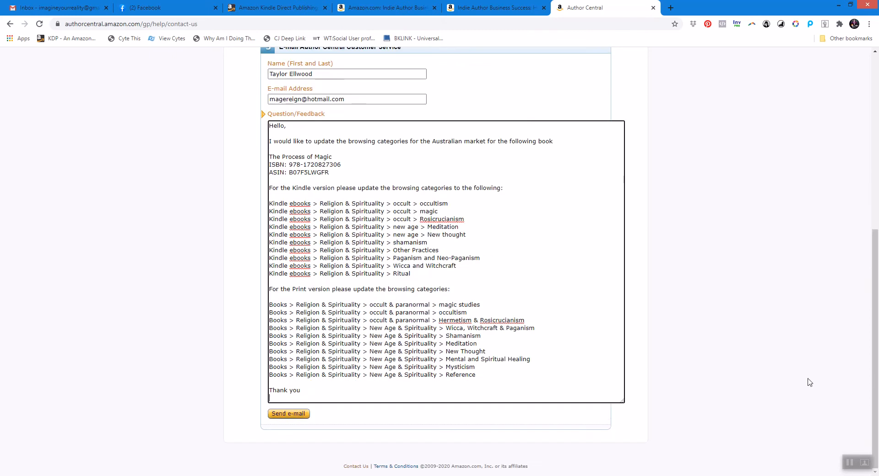
{"action": "left_click_drag", "start_coordinate": [643, 433], "coordinate": [649, 442]}
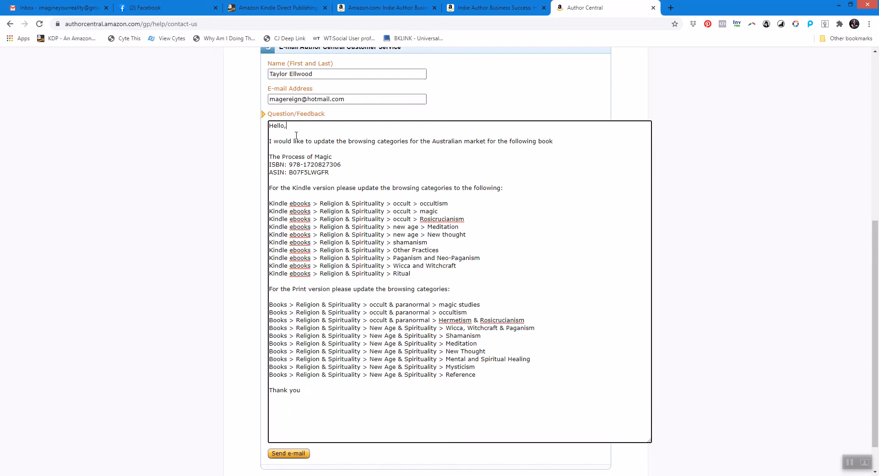
Change the market in the message to US and the book title to Indie Author Business Success.
{"action": "left_click_drag", "start_coordinate": [432, 141], "coordinate": [462, 141]}
{"action": "type", "text": "US"}
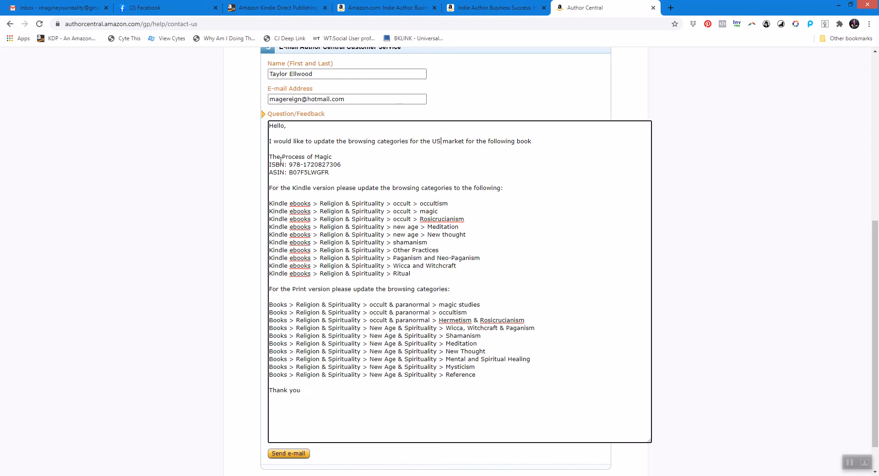
{"action": "left_click_drag", "start_coordinate": [269, 156], "coordinate": [346, 157]}
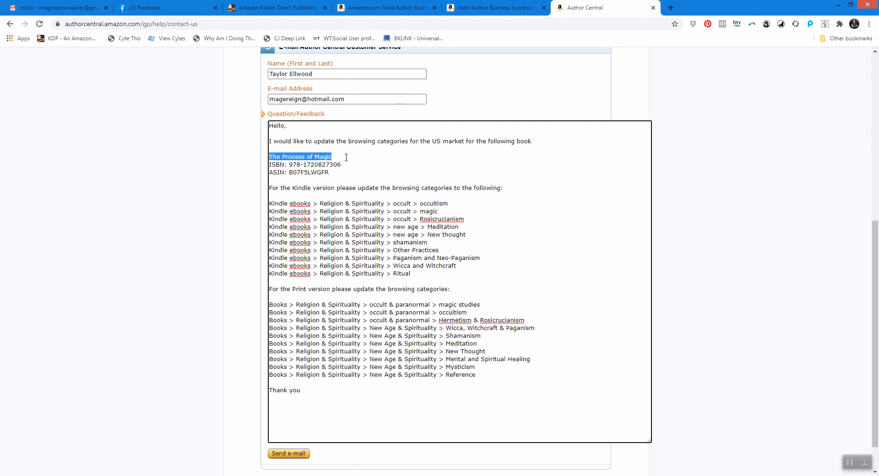
{"action": "key", "text": "BackSpace"}
{"action": "type", "text": "Indie Author Business Success"}
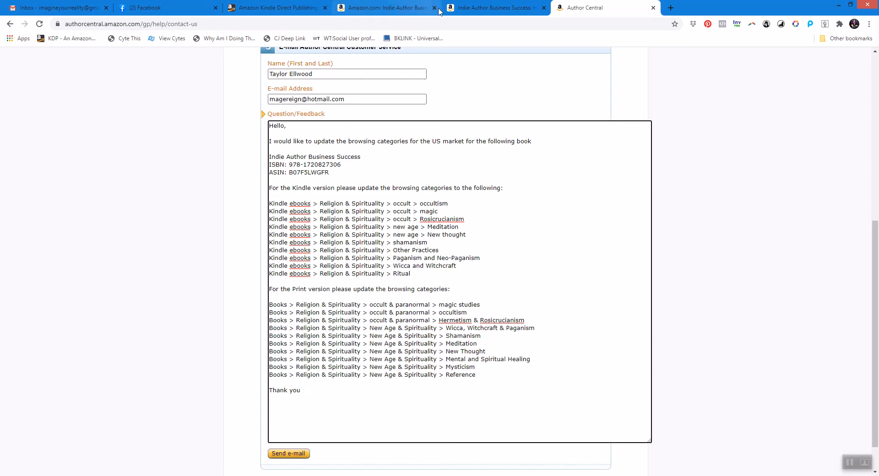
Copy the ASIN from the book's Kindle product page and replace the old ASIN in the message with it.
{"action": "left_click", "coordinate": [389, 8]}
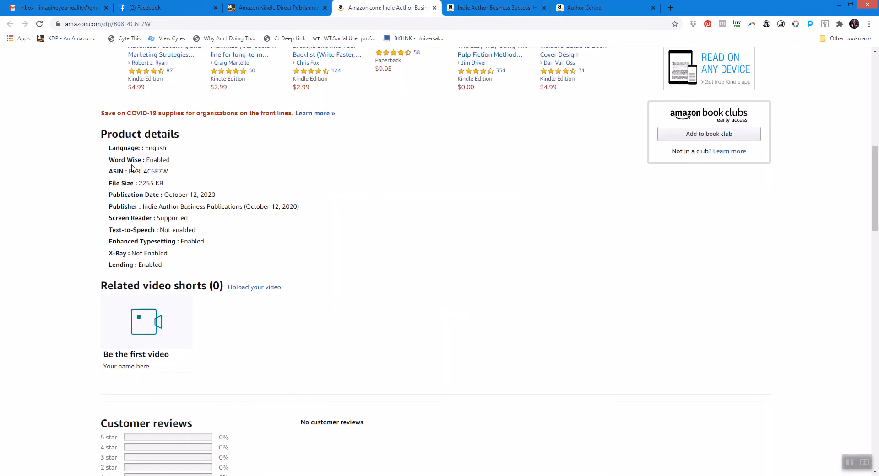
{"action": "left_click_drag", "start_coordinate": [129, 171], "coordinate": [172, 172]}
{"action": "right_click", "coordinate": [157, 172]}
{"action": "left_click", "coordinate": [176, 179]}
{"action": "left_click", "coordinate": [585, 8]}
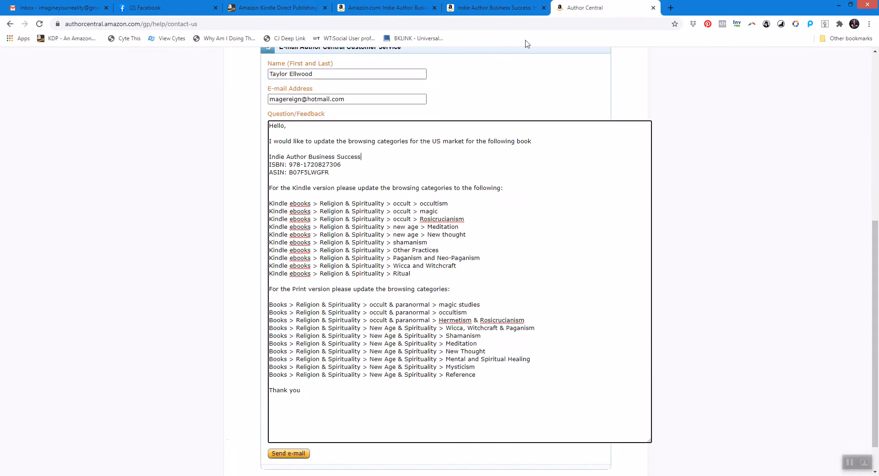
{"action": "left_click_drag", "start_coordinate": [290, 175], "coordinate": [337, 172]}
{"action": "key", "text": "BackSpace"}
{"action": "key", "text": "ctrl+v"}
Copy the ISBN-13 from the paperback's product page and replace the old ISBN in the message with it.
{"action": "left_click_drag", "start_coordinate": [289, 164], "coordinate": [341, 164]}
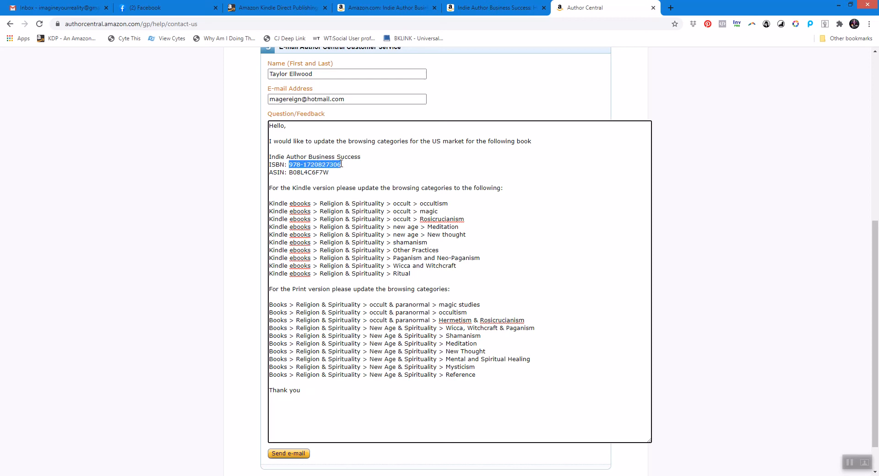
{"action": "key", "text": "BackSpace"}
{"action": "left_click", "coordinate": [511, 8]}
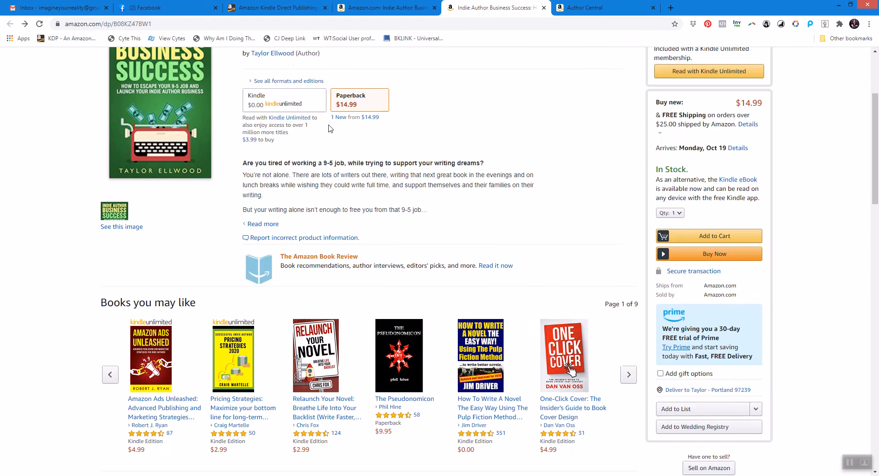
{"action": "left_click_drag", "start_coordinate": [874, 133], "coordinate": [864, 194]}
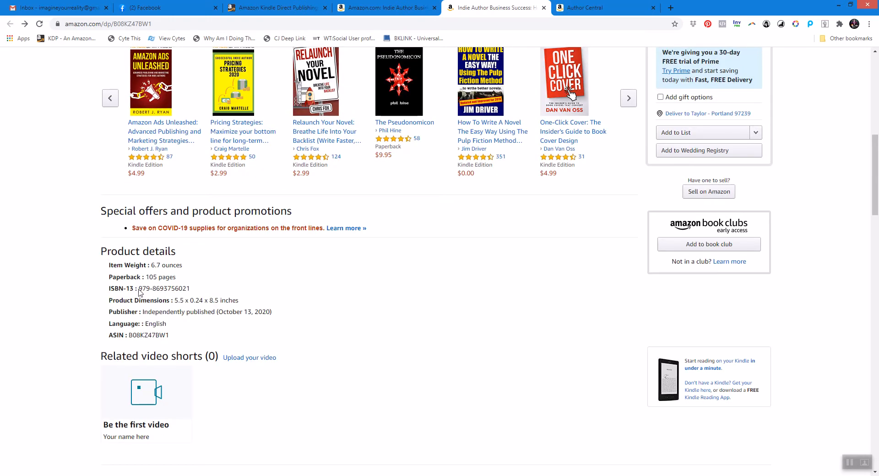
{"action": "left_click_drag", "start_coordinate": [138, 290], "coordinate": [210, 289]}
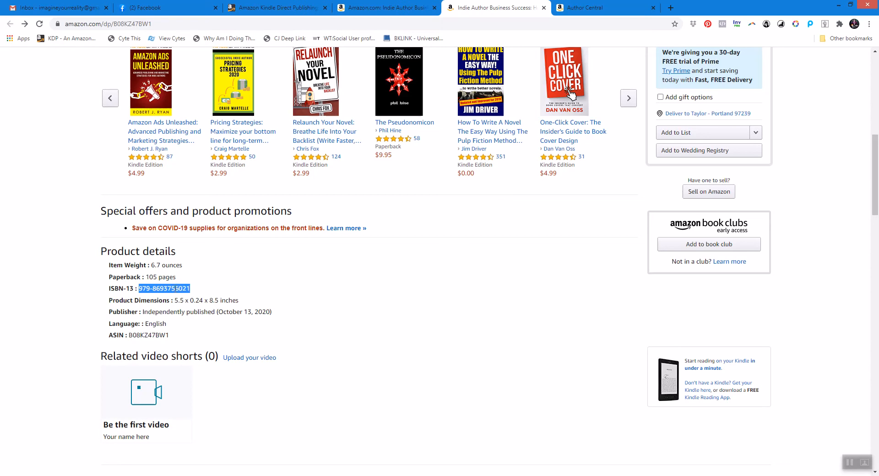
{"action": "right_click", "coordinate": [198, 293]}
{"action": "left_click", "coordinate": [202, 295]}
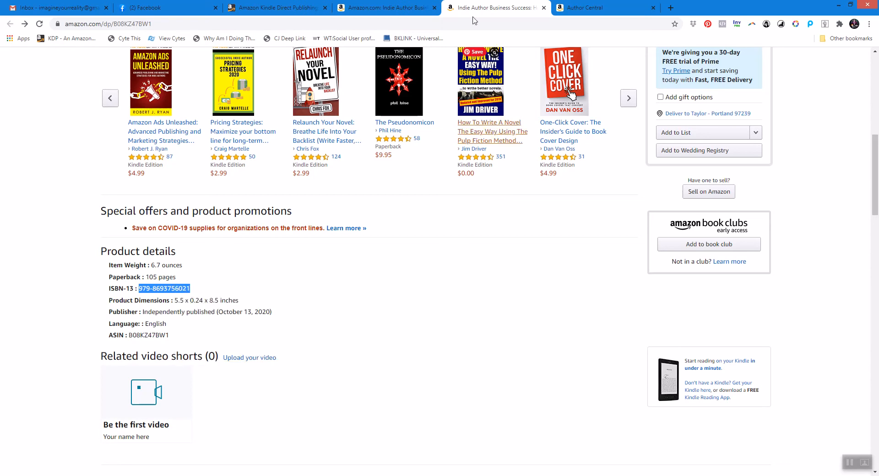
{"action": "left_click", "coordinate": [581, 7]}
{"action": "left_click", "coordinate": [303, 166]}
{"action": "key", "text": "ctrl+v"}
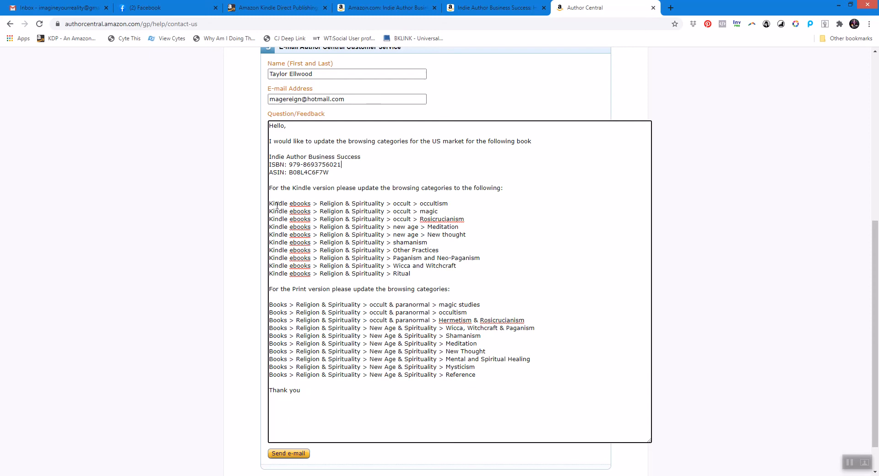
Delete the old Kindle and print category lists from the message and sign it with the author's first name.
{"action": "left_click_drag", "start_coordinate": [269, 203], "coordinate": [432, 274]}
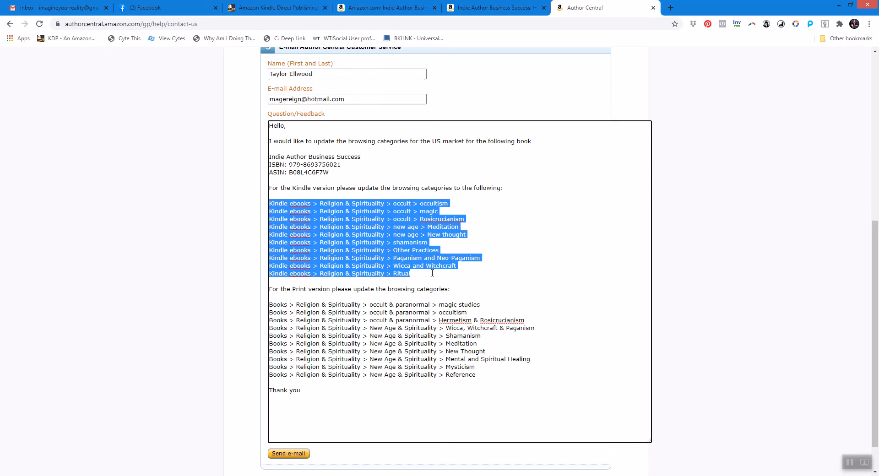
{"action": "key", "text": "Delete"}
{"action": "left_click_drag", "start_coordinate": [269, 236], "coordinate": [486, 304]}
{"action": "key", "text": "Delete"}
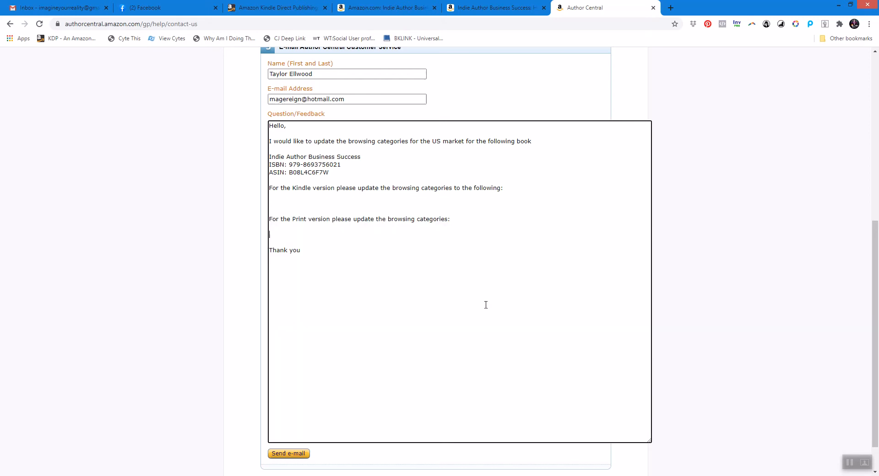
{"action": "type", "text": "aylor"}
Open Publisher Rocket and run a Category Search for wri across both books and eBooks.
{"action": "left_click", "coordinate": [227, 475]}
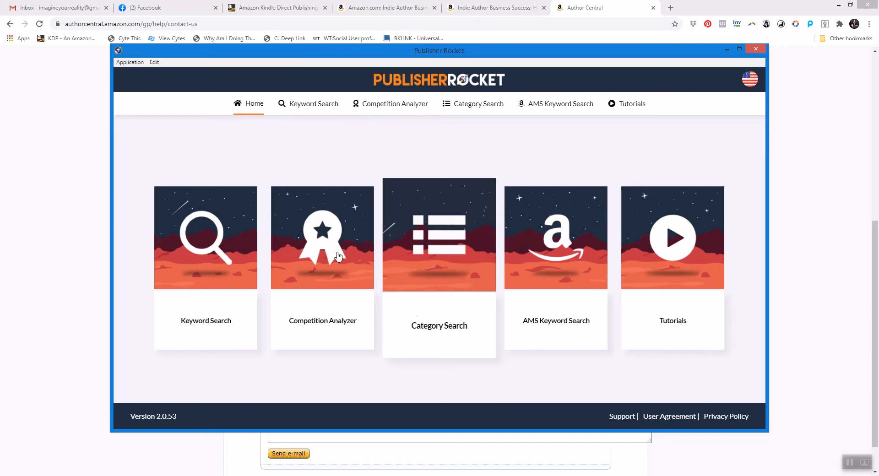
{"action": "left_click", "coordinate": [757, 49]}
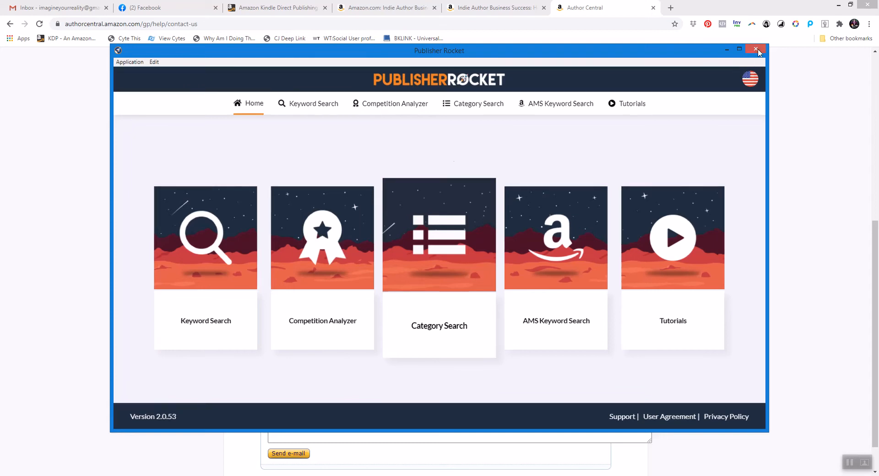
{"action": "left_click", "coordinate": [838, 5]}
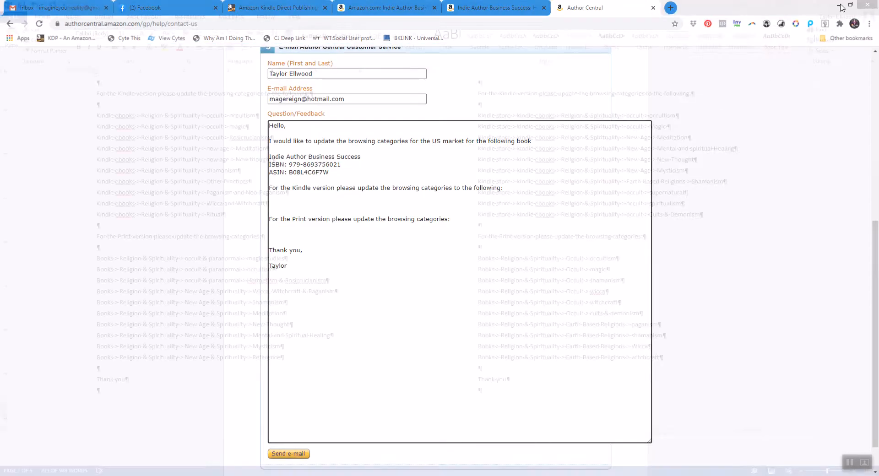
{"action": "left_click", "coordinate": [845, 5]}
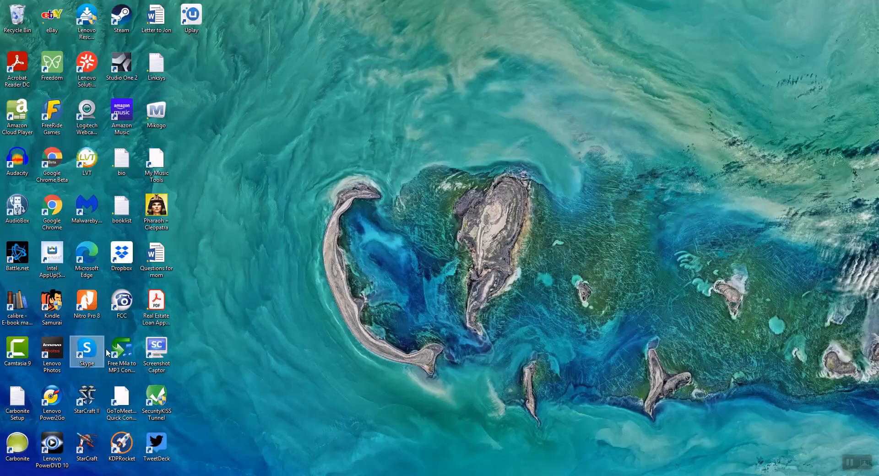
{"action": "double_click", "coordinate": [129, 447]}
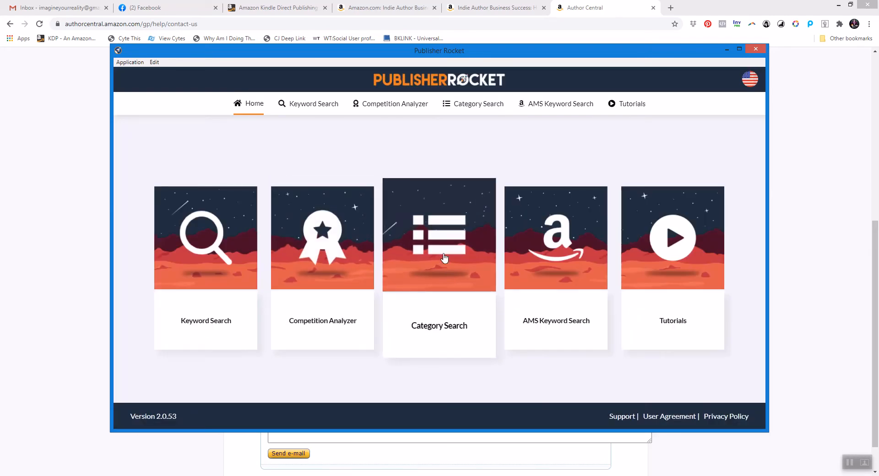
{"action": "left_click", "coordinate": [443, 258]}
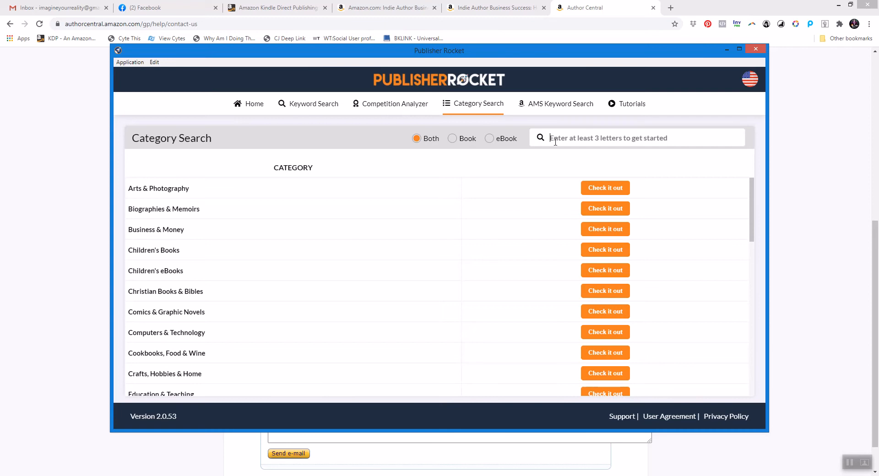
{"action": "type", "text": "wri"}
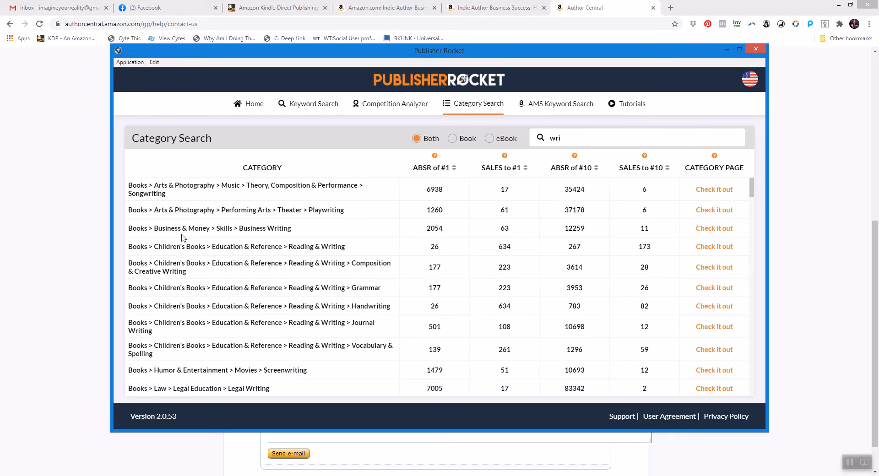
Open the Amazon best-seller page for the Books > Business & Money > Skills > Business Writing category.
{"action": "mouse_move", "coordinate": [751, 188]}
{"action": "left_mouse_down"}
{"action": "mouse_move", "coordinate": [752, 197]}
{"action": "mouse_move", "coordinate": [752, 180]}
{"action": "left_mouse_up"}
{"action": "left_click", "coordinate": [718, 231]}
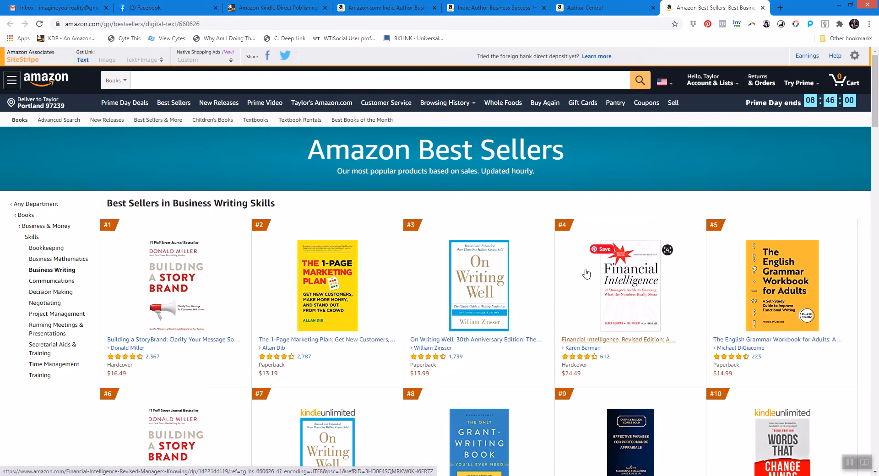
{"action": "mouse_move", "coordinate": [871, 128]}
{"action": "left_mouse_down"}
{"action": "mouse_move", "coordinate": [869, 220]}
{"action": "mouse_move", "coordinate": [868, 122]}
{"action": "left_mouse_up"}
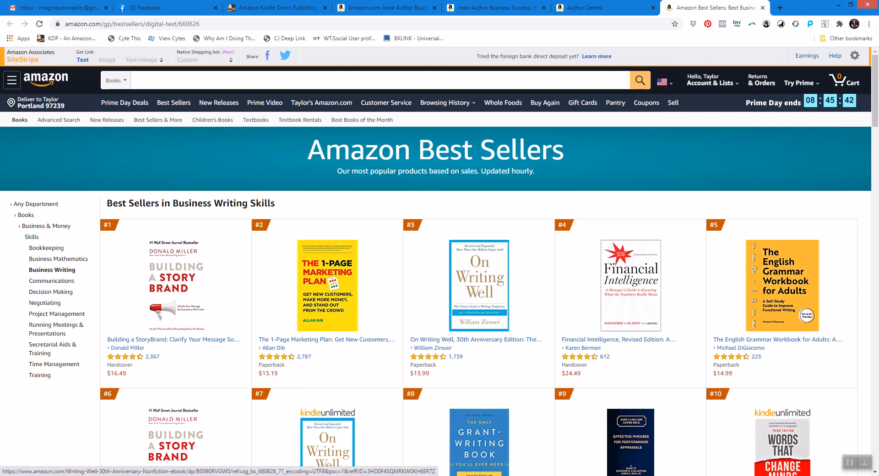
Return to Publisher Rocket and open the best-seller page for the Writing, Research & Publishing Guides > Publishing & Books category.
{"action": "mouse_move", "coordinate": [264, 475]}
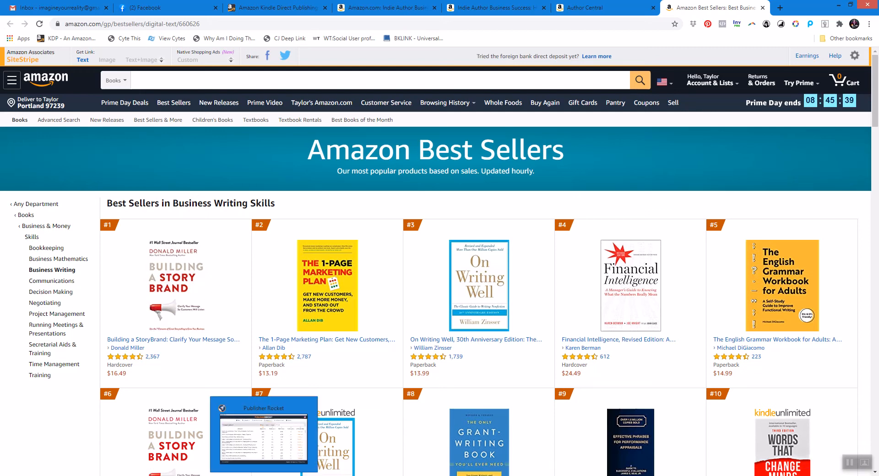
{"action": "left_click", "coordinate": [264, 475]}
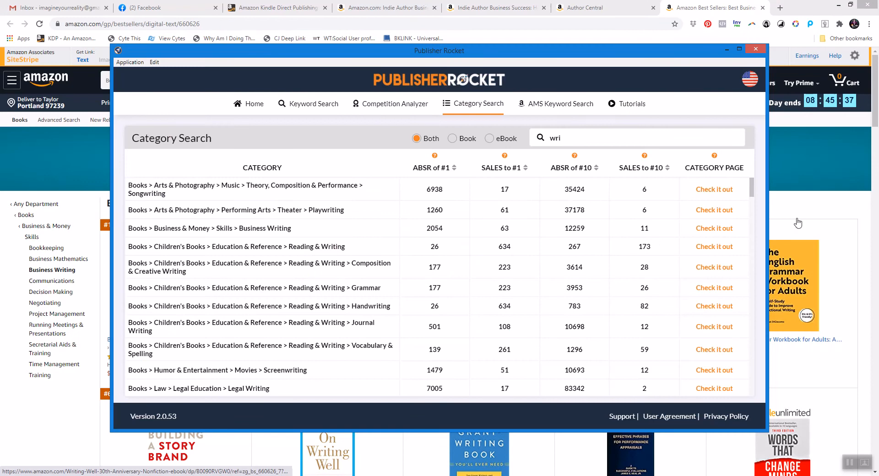
{"action": "left_click_drag", "start_coordinate": [752, 193], "coordinate": [755, 212]}
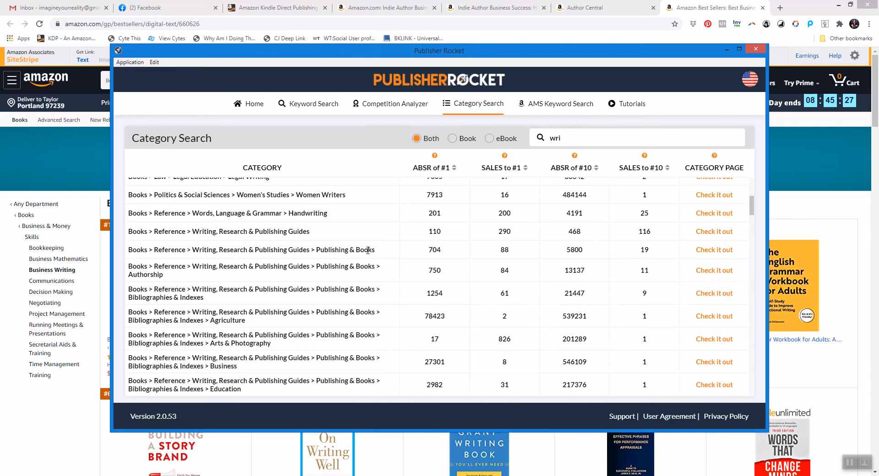
{"action": "left_click", "coordinate": [717, 251]}
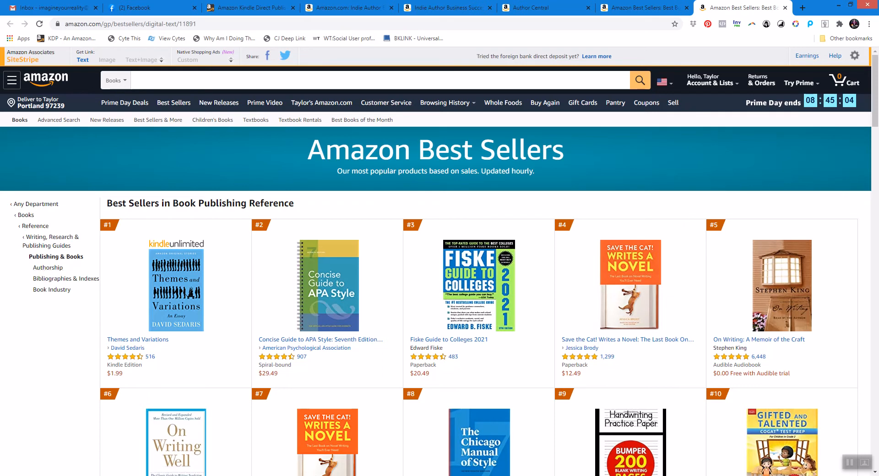
Return to Publisher Rocket and open the best-seller page for the Writing, Research & Publishing Guides > Writing > Writing Skills category.
{"action": "left_click", "coordinate": [264, 475]}
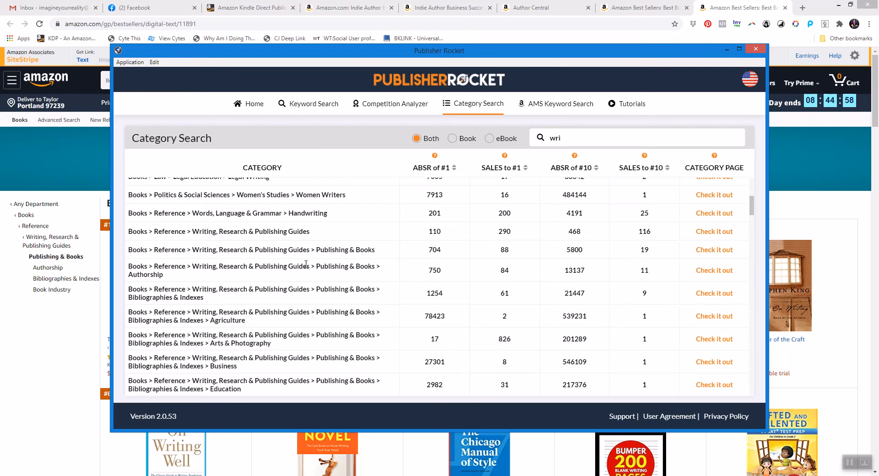
{"action": "left_click_drag", "start_coordinate": [751, 207], "coordinate": [752, 214]}
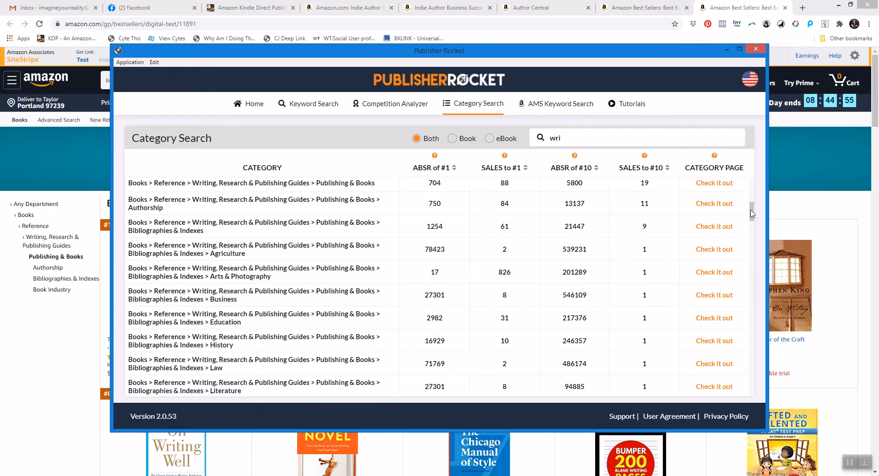
{"action": "left_click_drag", "start_coordinate": [751, 214], "coordinate": [753, 266]}
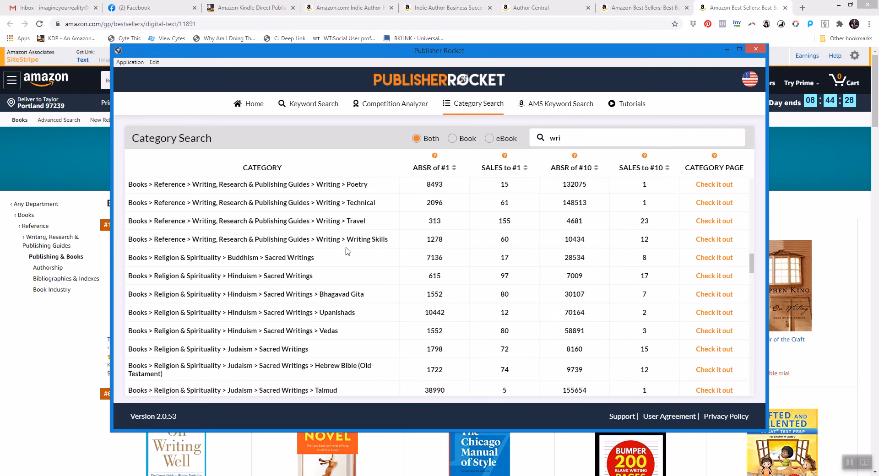
{"action": "mouse_move", "coordinate": [752, 271]}
{"action": "left_mouse_down"}
{"action": "mouse_move", "coordinate": [751, 294]}
{"action": "mouse_move", "coordinate": [751, 268]}
{"action": "left_mouse_up"}
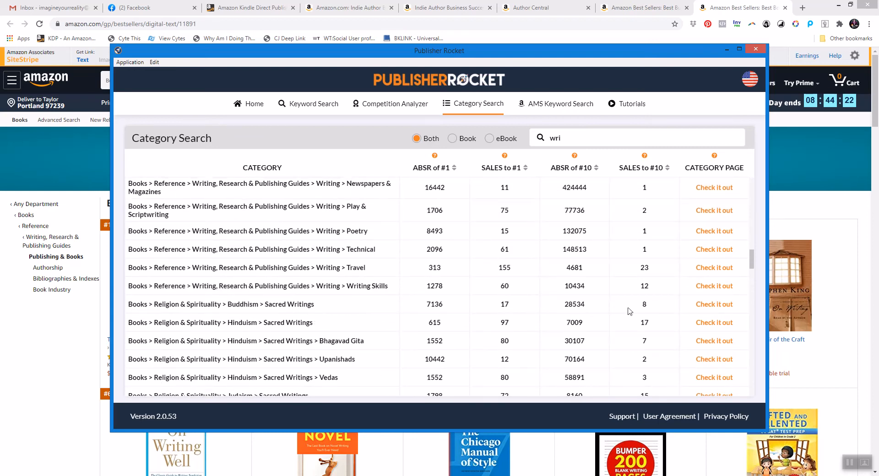
{"action": "left_click", "coordinate": [731, 285]}
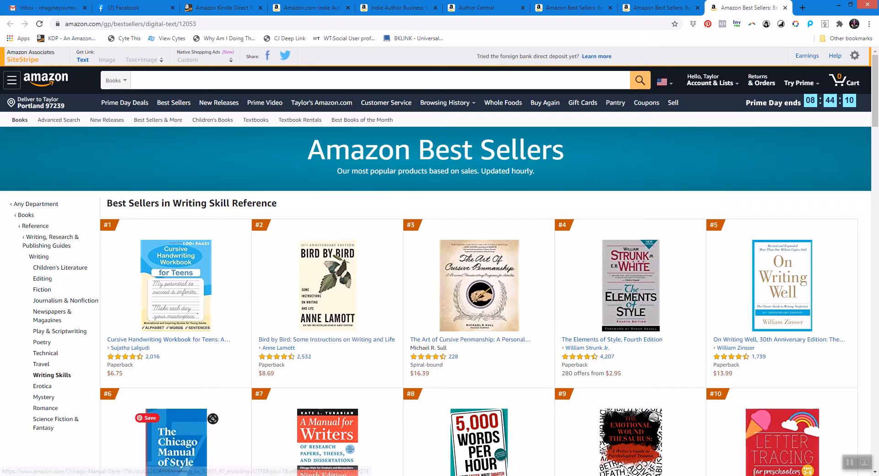
Run a Keyword Search for self publishing in eBooks.
{"action": "left_click", "coordinate": [240, 475]}
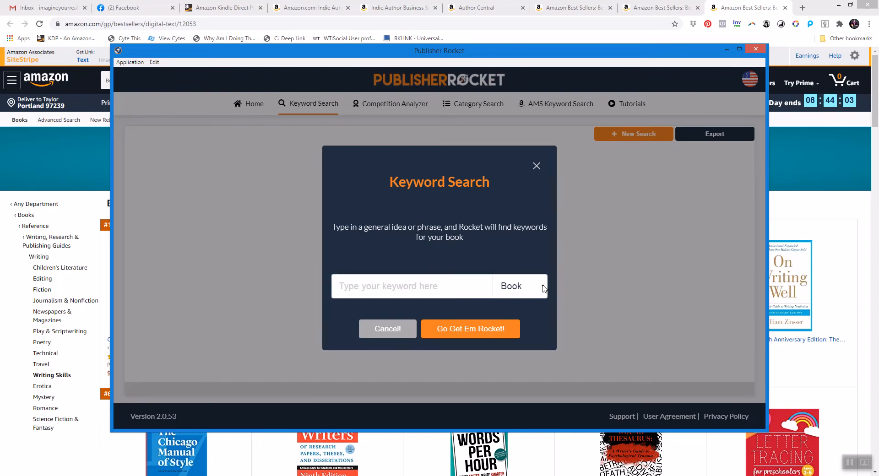
{"action": "left_click", "coordinate": [542, 287]}
{"action": "left_click", "coordinate": [514, 314]}
{"action": "left_click", "coordinate": [411, 285]}
{"action": "type", "text": "se"}
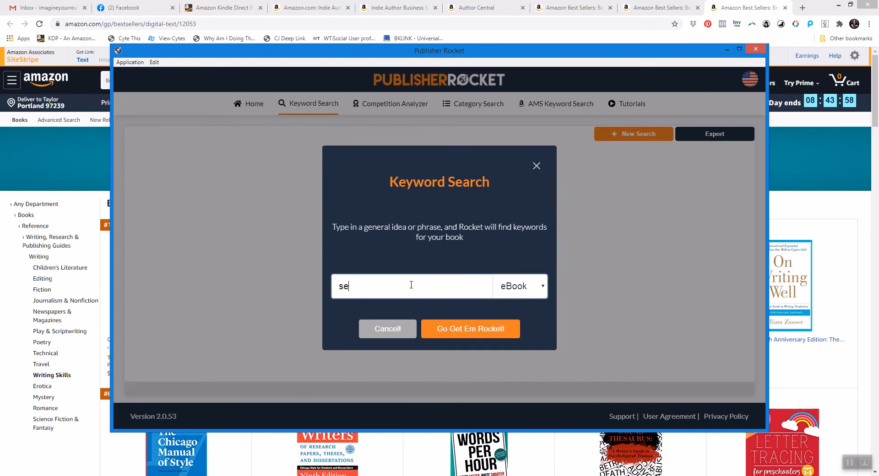
{"action": "type", "text": "lf publishing"}
{"action": "left_click", "coordinate": [491, 333]}
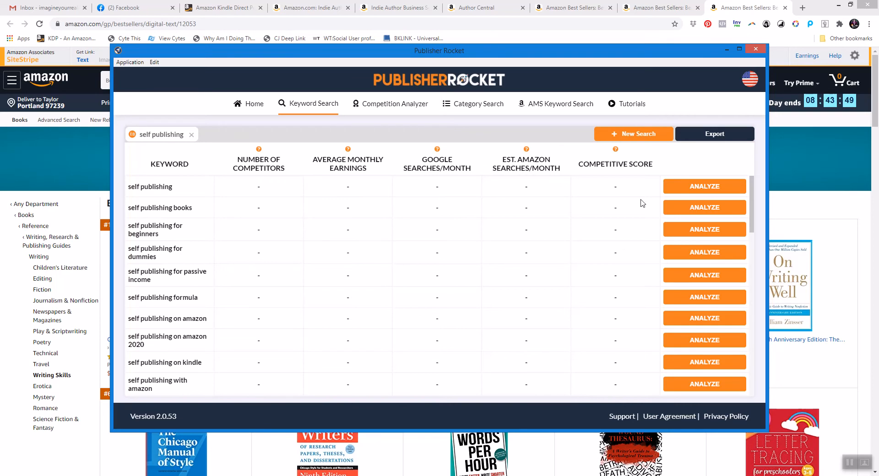
Analyze the self publishing keyword and review its competing eBooks, then close that result tab.
{"action": "left_click", "coordinate": [712, 191]}
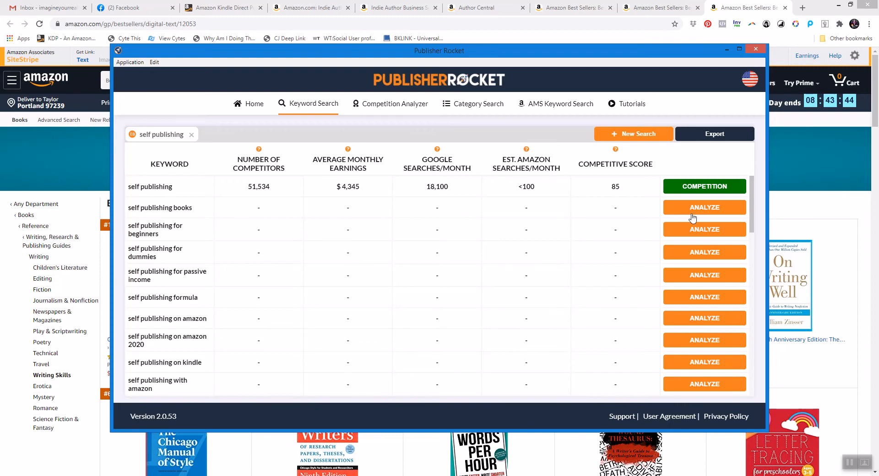
{"action": "left_click", "coordinate": [705, 187]}
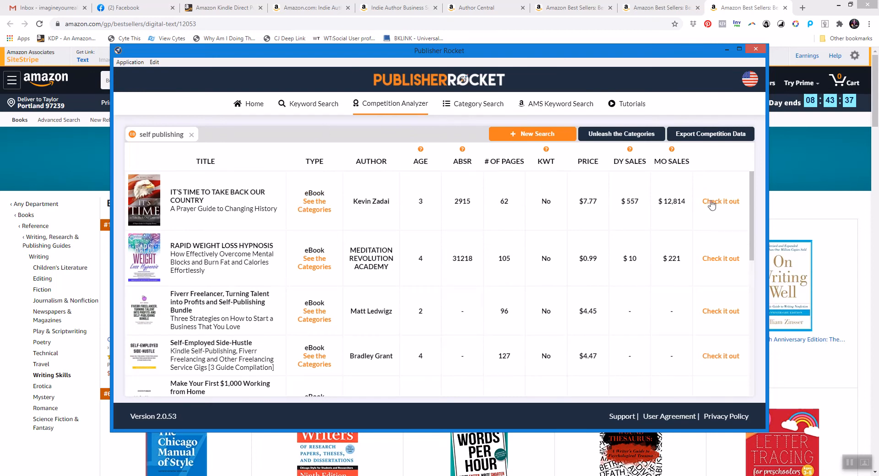
{"action": "left_click_drag", "start_coordinate": [751, 193], "coordinate": [735, 329]}
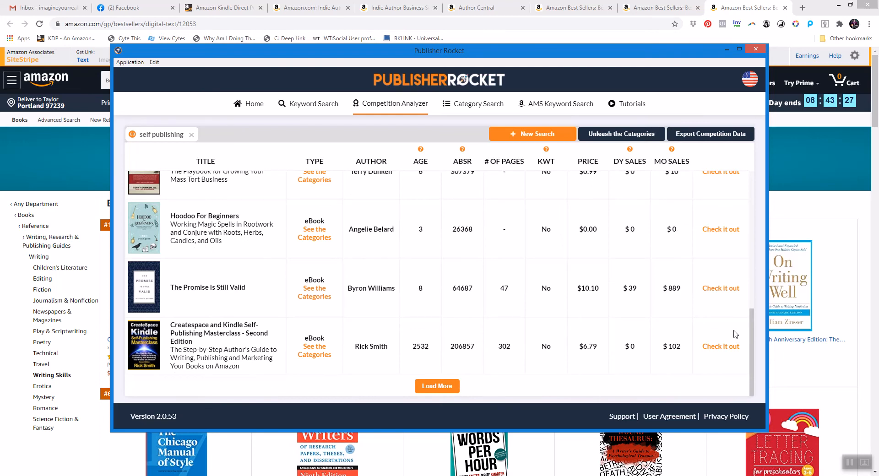
{"action": "left_click_drag", "start_coordinate": [751, 318], "coordinate": [754, 151]}
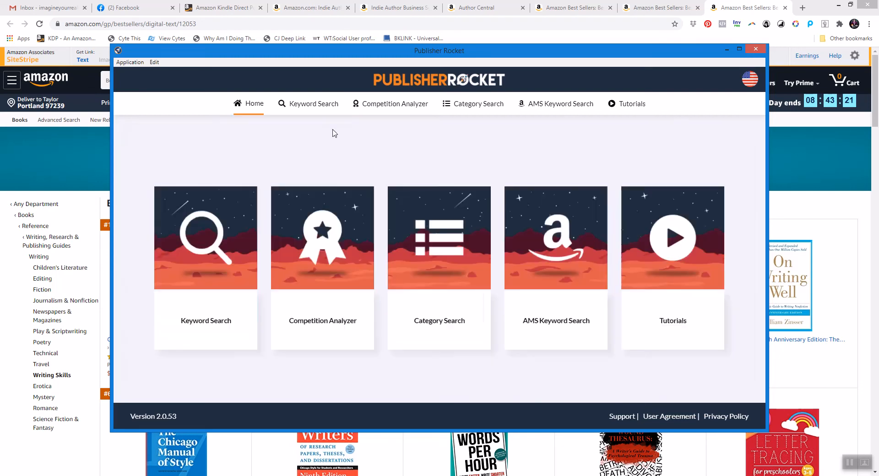
{"action": "left_click", "coordinate": [192, 135]}
Analyze the self publishing books keyword and open its competition analysis.
{"action": "left_click", "coordinate": [317, 104]}
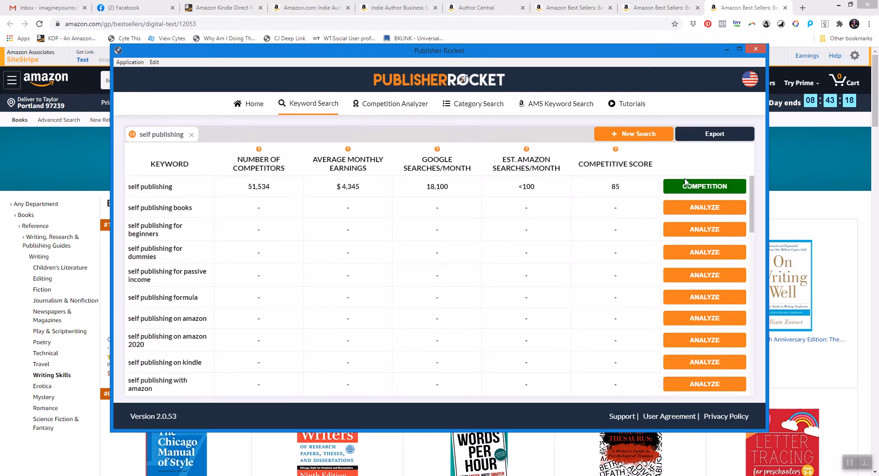
{"action": "left_click", "coordinate": [705, 208]}
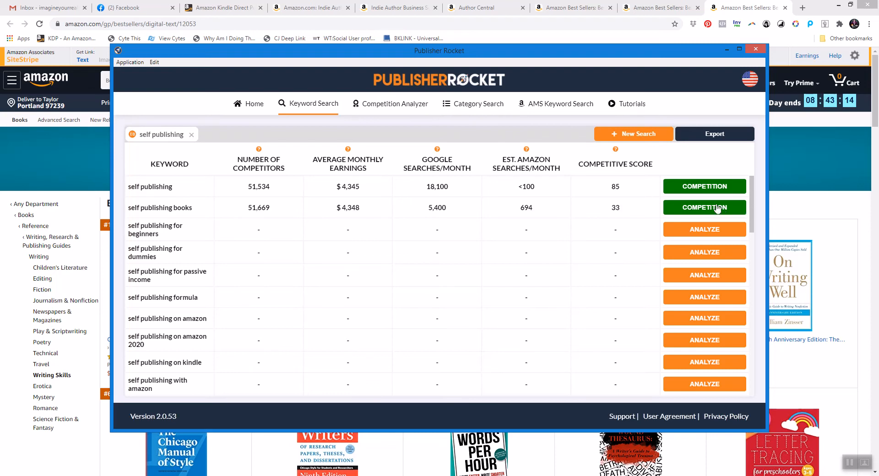
{"action": "left_click", "coordinate": [707, 209]}
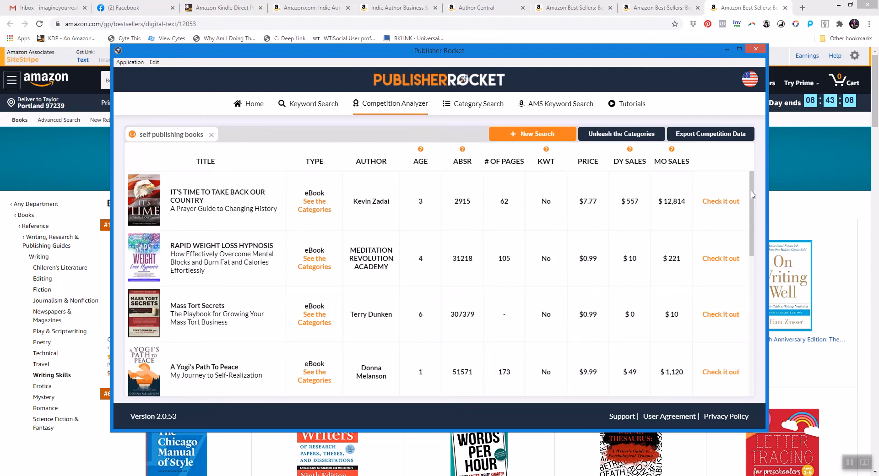
Examine the categories listed for Writing Your Story's Theme among the competing books.
{"action": "left_click_drag", "start_coordinate": [753, 193], "coordinate": [757, 276]}
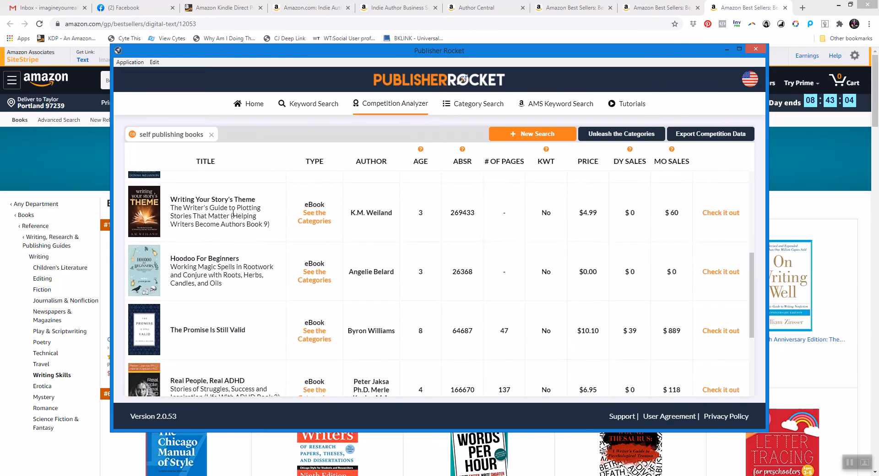
{"action": "left_click", "coordinate": [316, 217]}
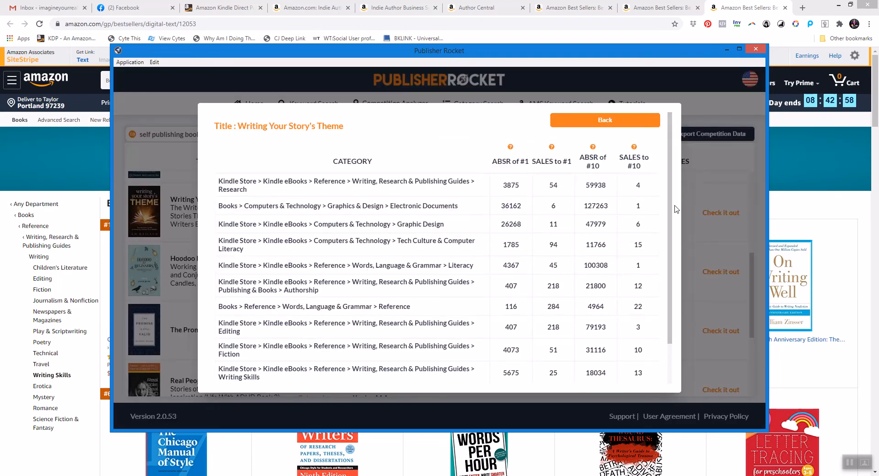
{"action": "scroll", "coordinate": [672, 220], "scroll_direction": "down", "scroll_amount": 1}
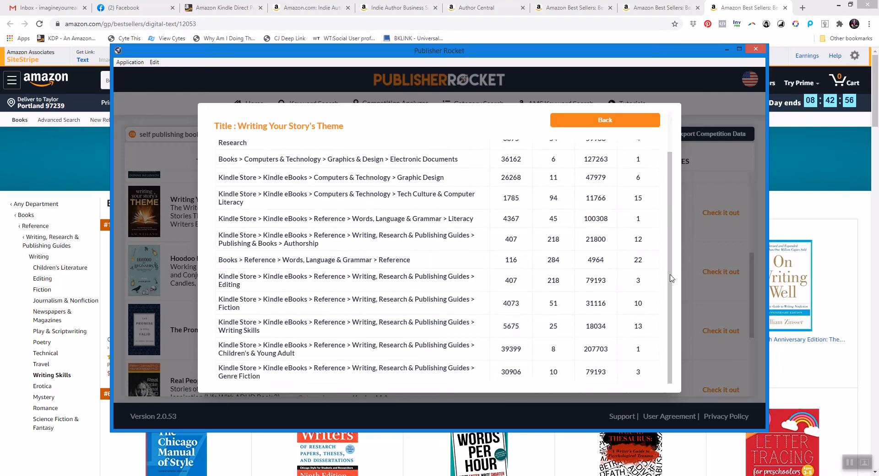
{"action": "scroll", "coordinate": [679, 219], "scroll_direction": "up", "scroll_amount": 1}
{"action": "scroll", "coordinate": [680, 220], "scroll_direction": "down", "scroll_amount": 1}
{"action": "scroll", "coordinate": [680, 247], "scroll_direction": "up", "scroll_amount": 1}
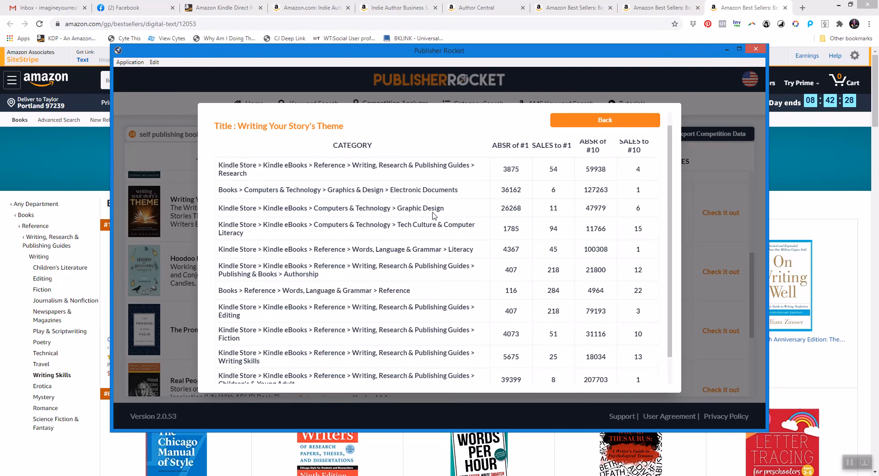
{"action": "left_click", "coordinate": [624, 121]}
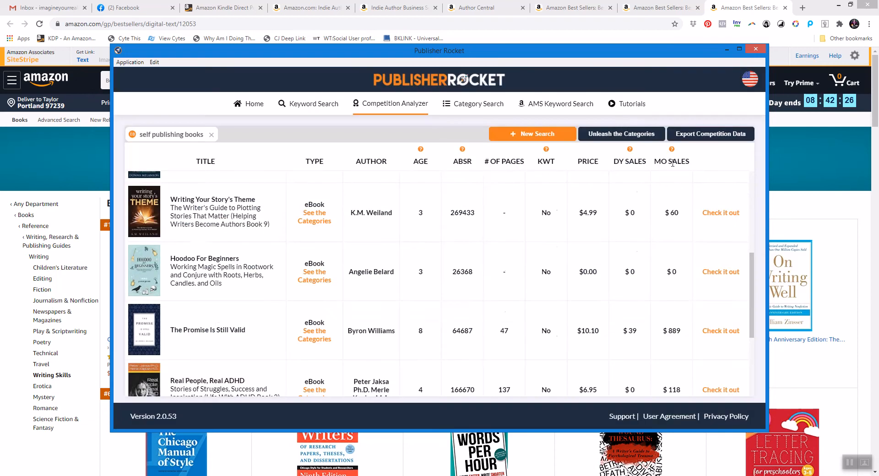
{"action": "left_click_drag", "start_coordinate": [751, 265], "coordinate": [727, 176]}
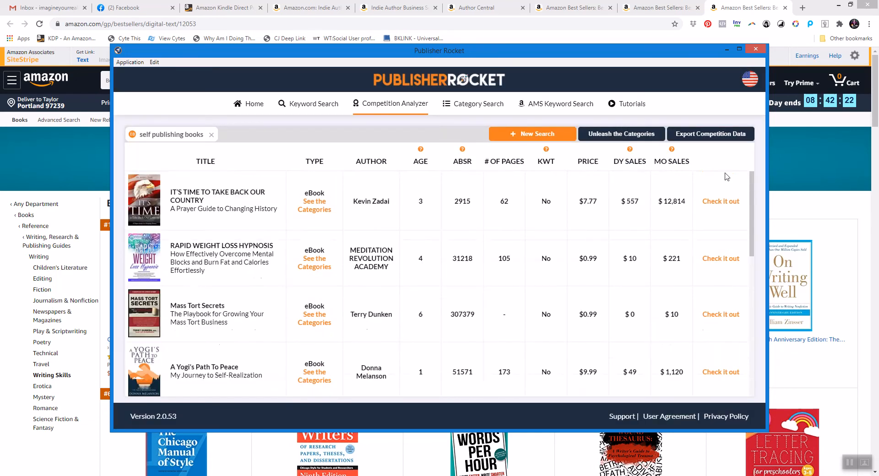
Start a new competitor analysis for Indie author in eBooks.
{"action": "left_click", "coordinate": [527, 137]}
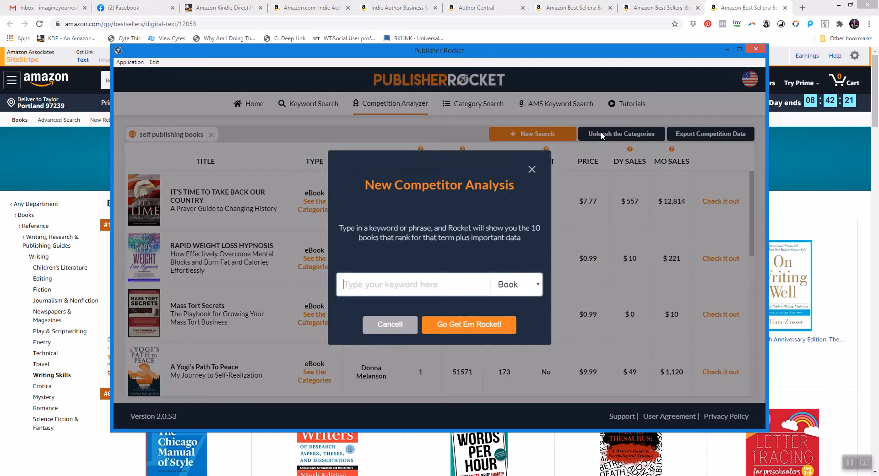
{"action": "left_click", "coordinate": [542, 287]}
{"action": "left_click", "coordinate": [512, 315]}
{"action": "left_click", "coordinate": [421, 287]}
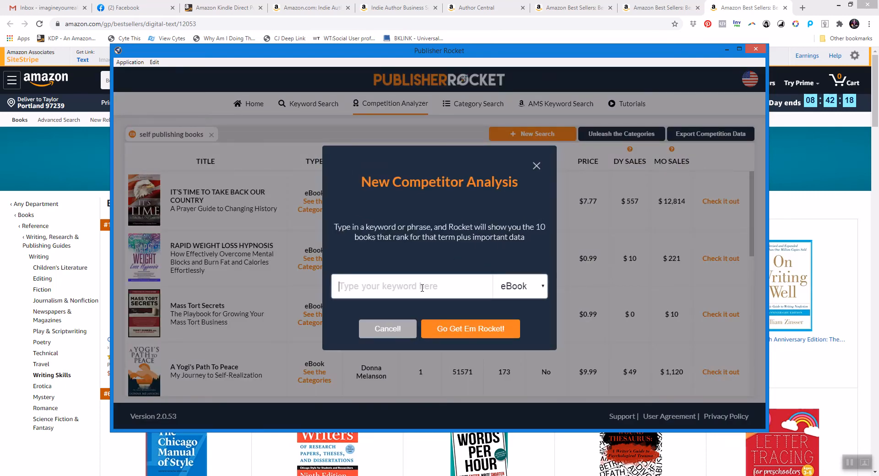
{"action": "type", "text": "Indie "}
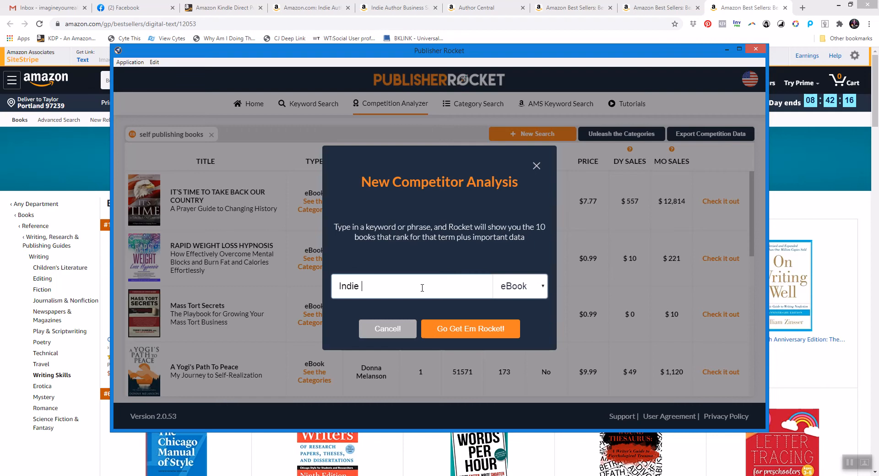
{"action": "type", "text": "author"}
{"action": "left_click", "coordinate": [447, 328]}
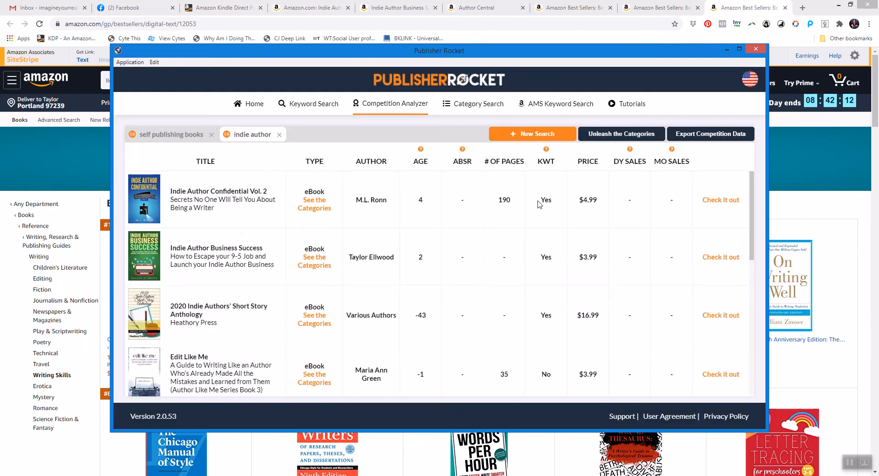
Review the categories of Indie Author Confidential Vol. 2 and Pricing Strategies.
{"action": "left_click", "coordinate": [328, 210]}
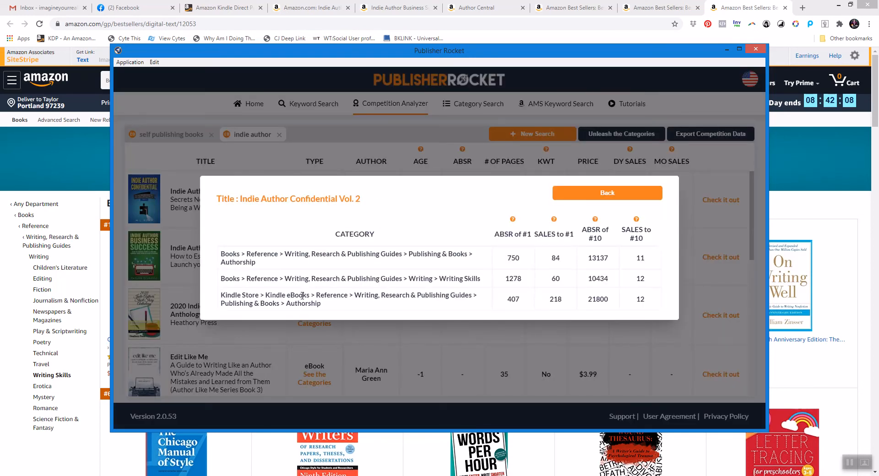
{"action": "left_click", "coordinate": [642, 192]}
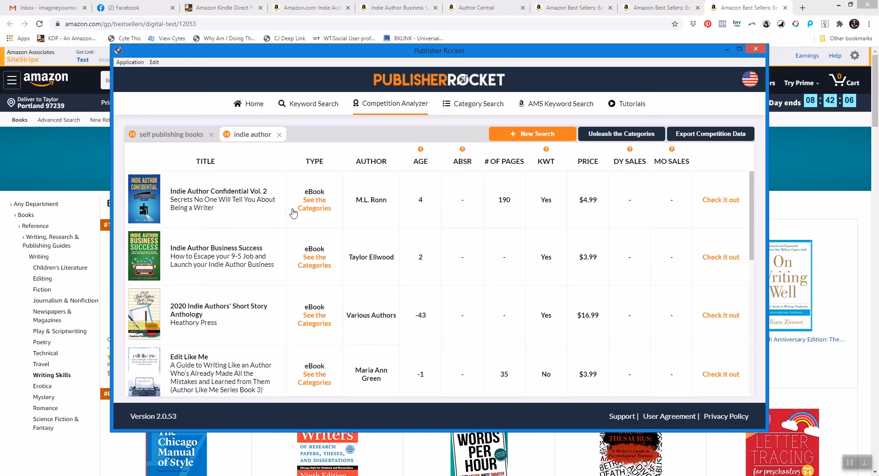
{"action": "scroll", "coordinate": [751, 224], "scroll_direction": "down", "scroll_amount": 1}
{"action": "scroll", "coordinate": [748, 244], "scroll_direction": "down", "scroll_amount": 3}
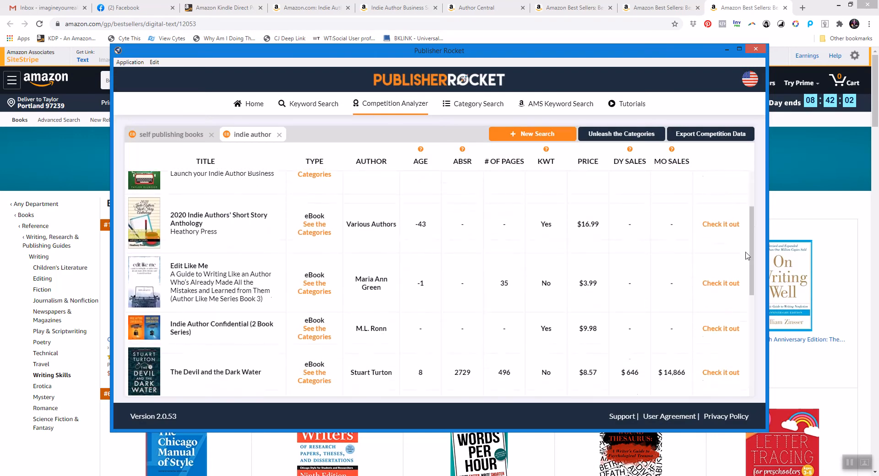
{"action": "scroll", "coordinate": [744, 286], "scroll_direction": "down", "scroll_amount": 4}
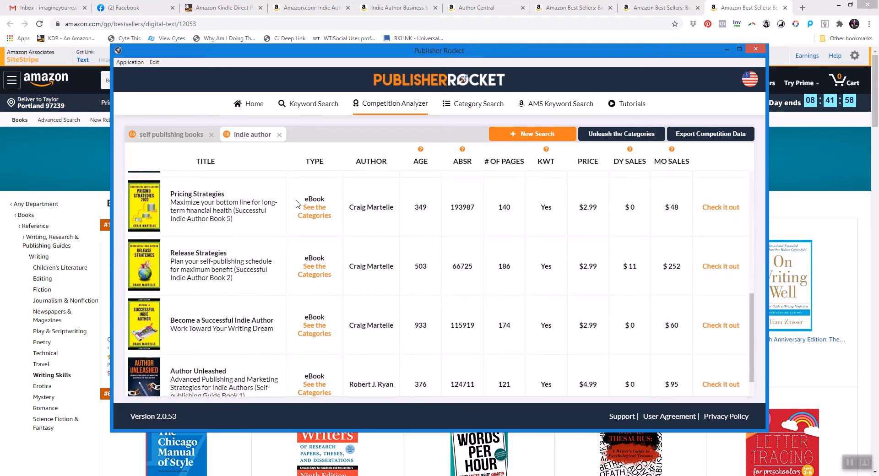
{"action": "left_click", "coordinate": [310, 211]}
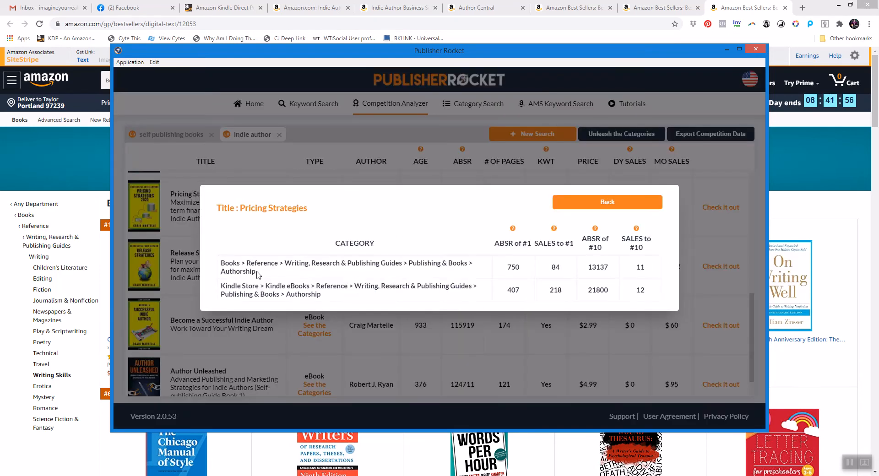
{"action": "left_click", "coordinate": [633, 210]}
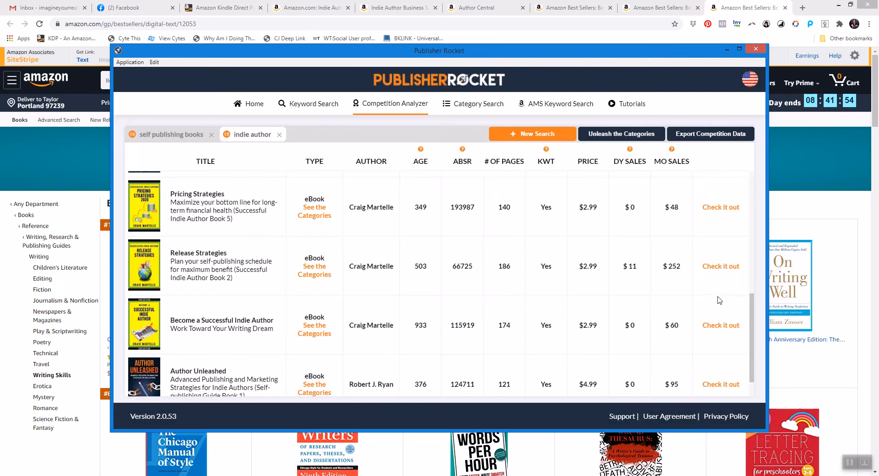
Review the categories of Author Unleashed and return to the Author Central message.
{"action": "scroll", "coordinate": [753, 311], "scroll_direction": "down", "scroll_amount": 1}
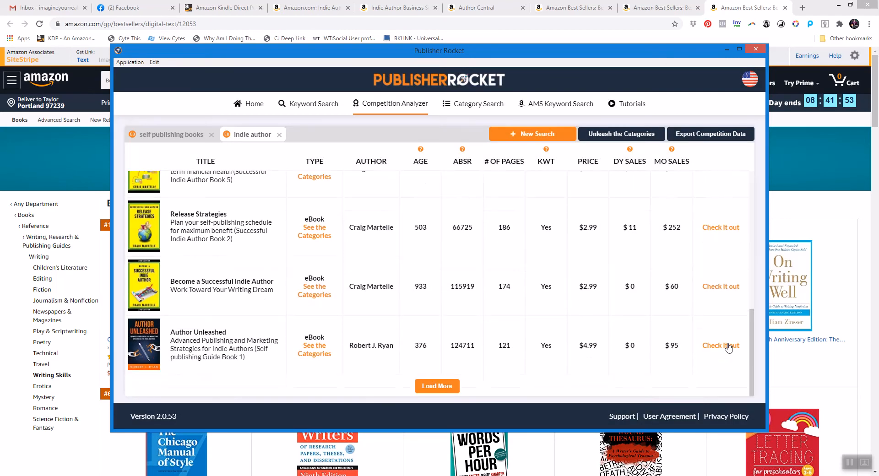
{"action": "left_click", "coordinate": [311, 354]}
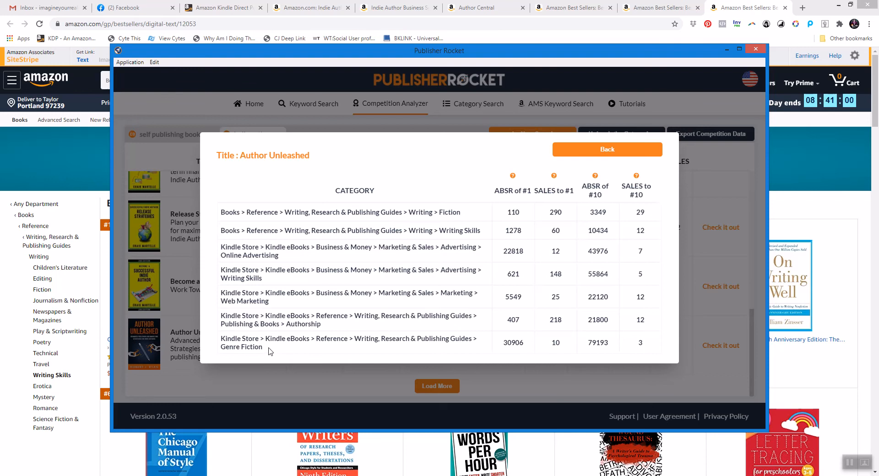
{"action": "left_click", "coordinate": [594, 150]}
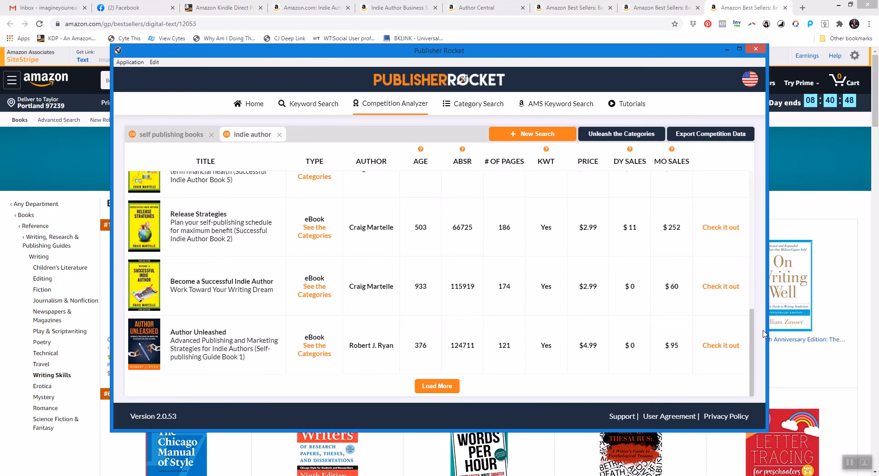
{"action": "left_click", "coordinate": [725, 50]}
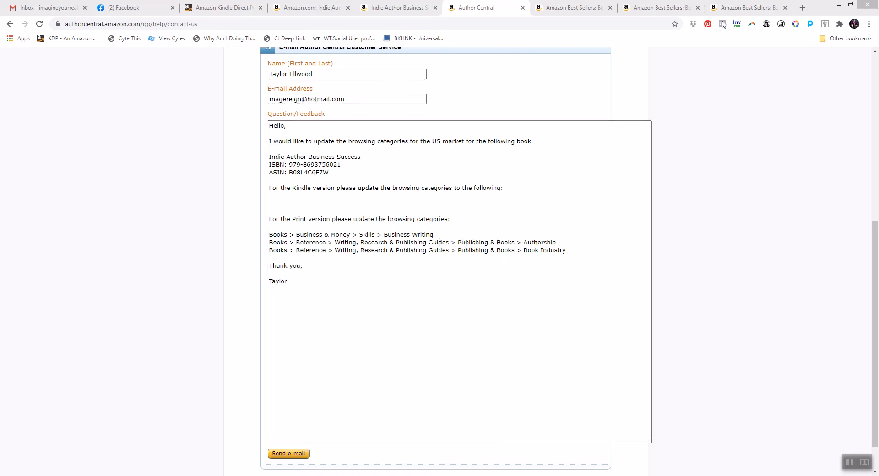
Browse the Publishing & Books best-seller subcategories down to Business under Bibliographies & Indexes.
{"action": "left_click", "coordinate": [659, 8]}
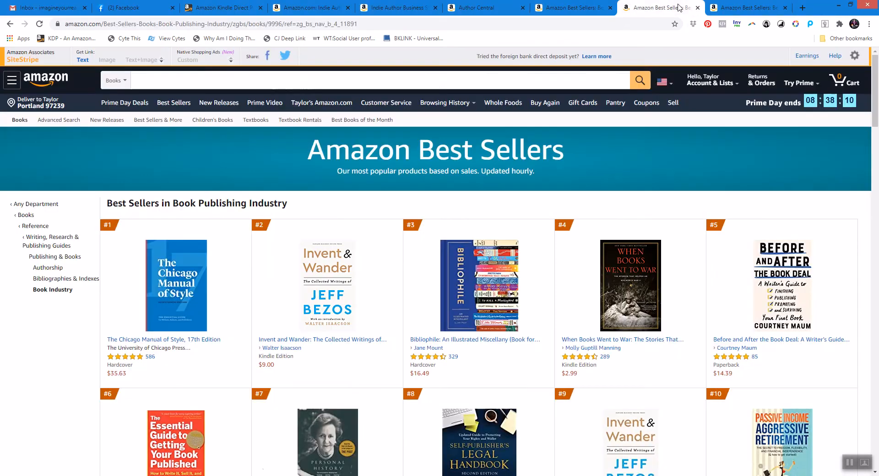
{"action": "left_click", "coordinate": [50, 268]}
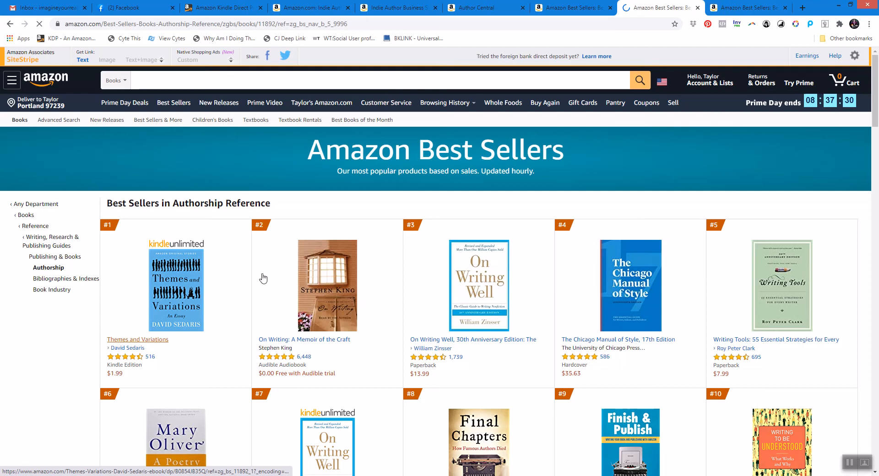
{"action": "left_click_drag", "start_coordinate": [873, 113], "coordinate": [873, 132]}
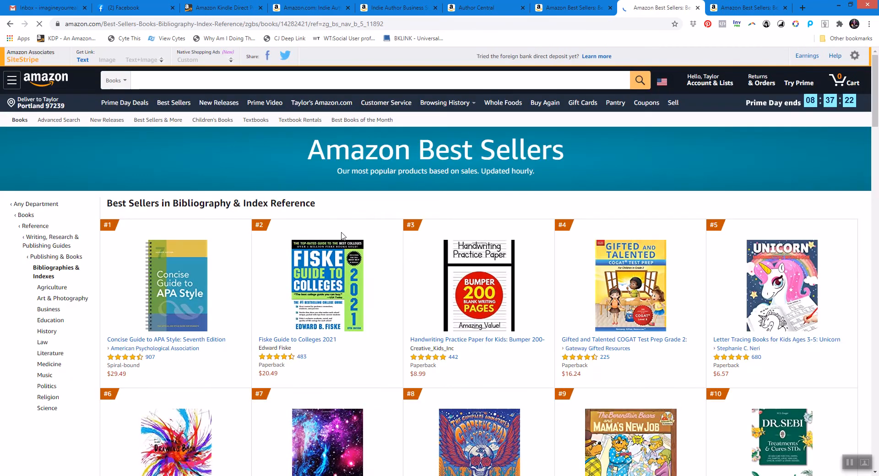
{"action": "mouse_move", "coordinate": [873, 121]}
{"action": "left_mouse_down"}
{"action": "mouse_move", "coordinate": [875, 174]}
{"action": "mouse_move", "coordinate": [874, 117]}
{"action": "left_mouse_up"}
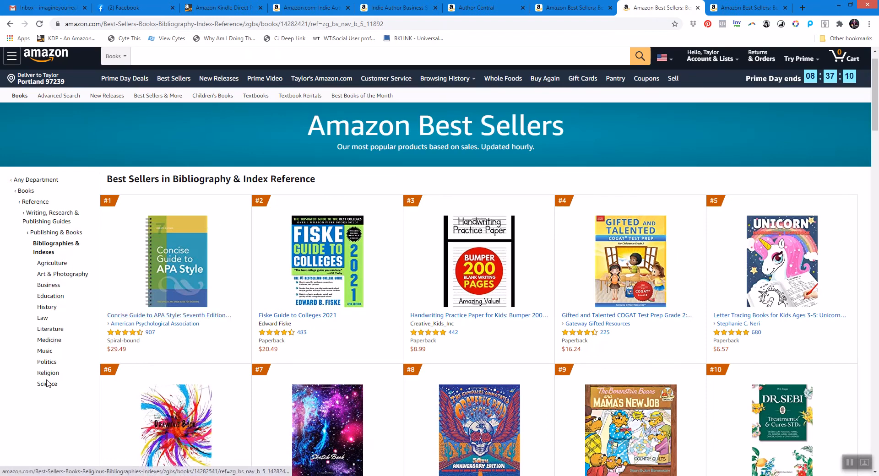
{"action": "left_click", "coordinate": [45, 286]}
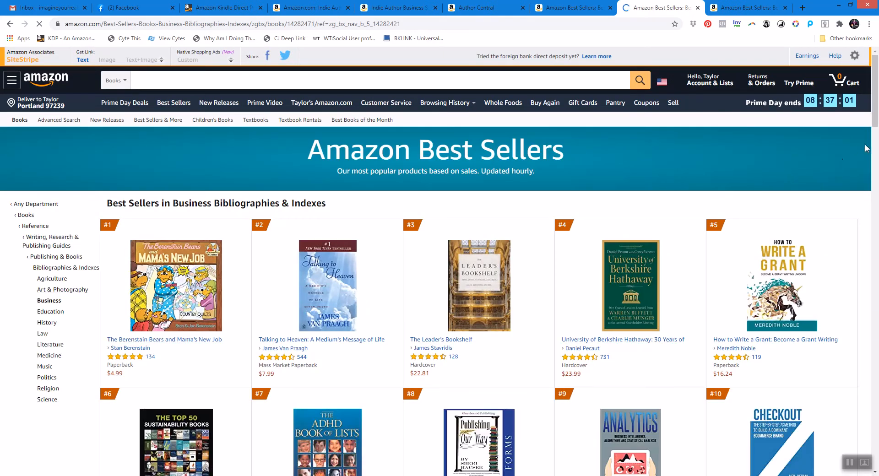
{"action": "left_click_drag", "start_coordinate": [876, 110], "coordinate": [872, 185]}
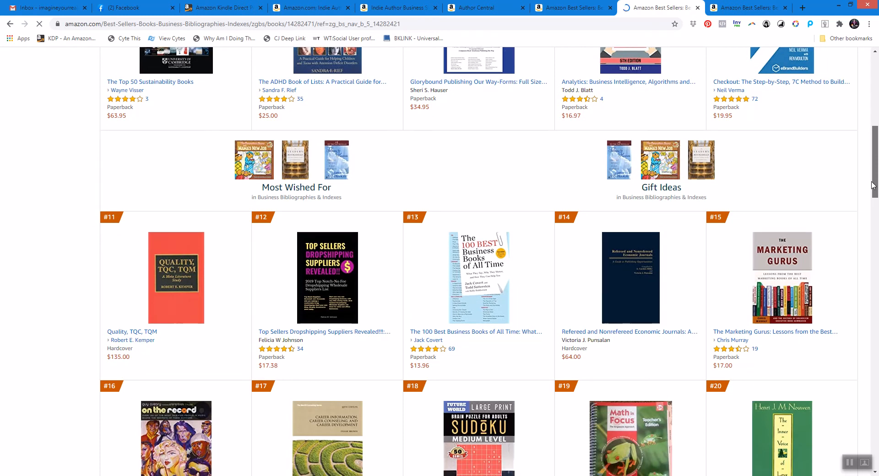
{"action": "left_click_drag", "start_coordinate": [873, 185], "coordinate": [877, 122]}
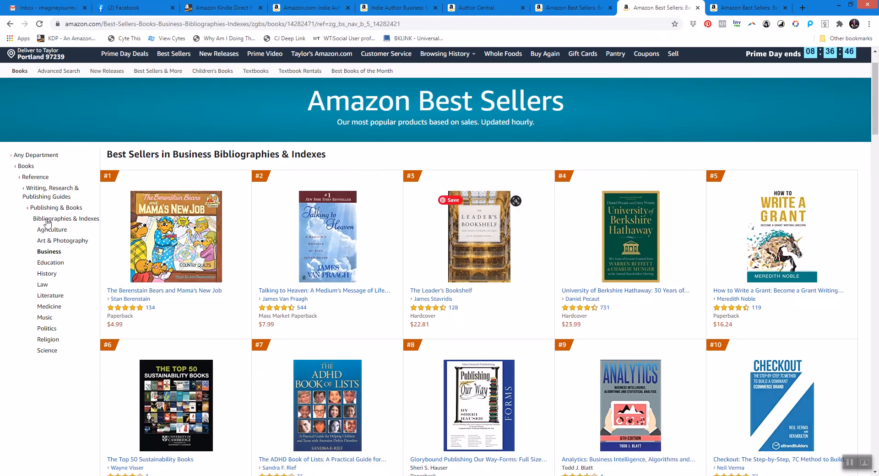
Start a new print category line in the message by copying the path up to Publishing & Books.
{"action": "left_click", "coordinate": [482, 10]}
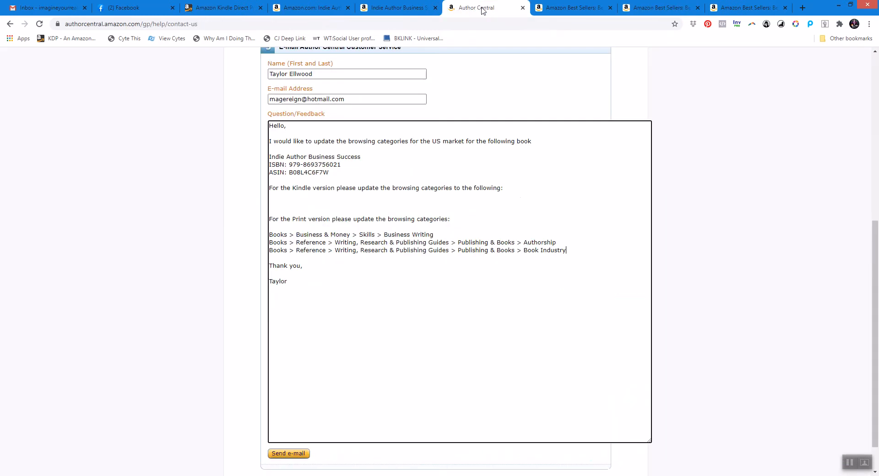
{"action": "left_click_drag", "start_coordinate": [269, 250], "coordinate": [511, 253]}
{"action": "right_click", "coordinate": [511, 253]}
{"action": "left_click", "coordinate": [531, 267]}
{"action": "left_click", "coordinate": [584, 249]}
{"action": "key", "text": "Return"}
{"action": "key", "text": "ctrl+v"}
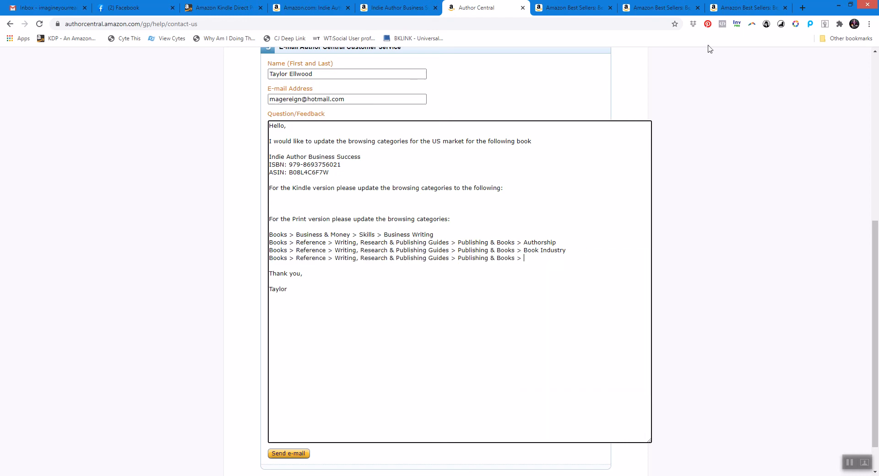
Complete the new print category line with Bibliographies & Indexes > Business.
{"action": "left_click", "coordinate": [666, 8]}
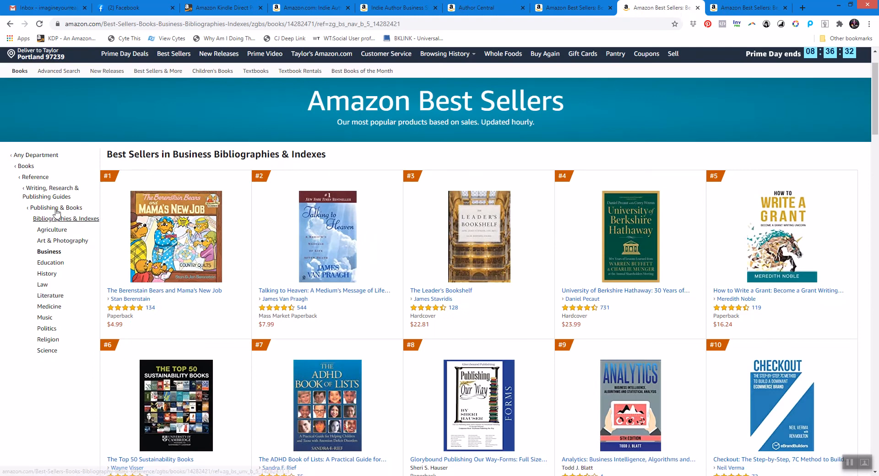
{"action": "left_click", "coordinate": [473, 8]}
{"action": "type", "text": "ibliographies and "}
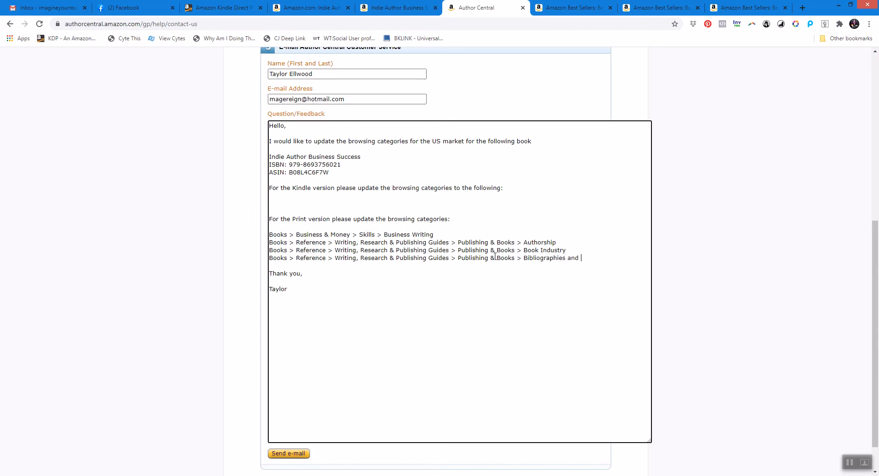
{"action": "type", "text": "& Indexes"}
{"action": "left_click", "coordinate": [645, 7]}
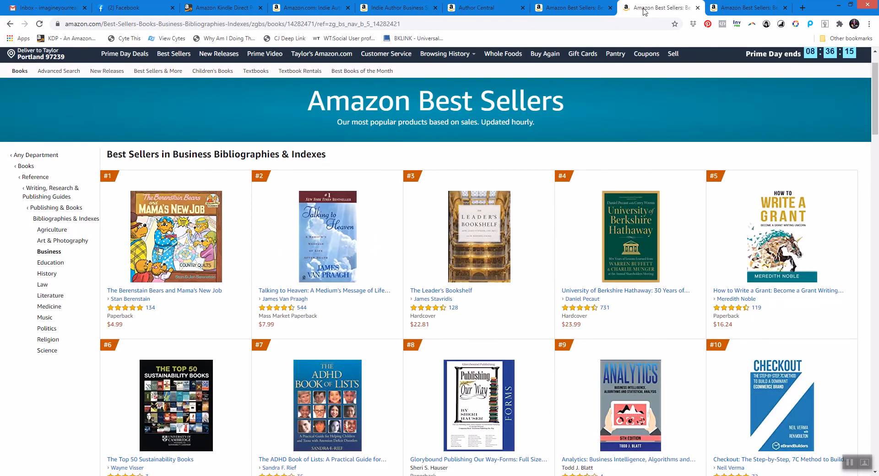
{"action": "left_click", "coordinate": [498, 9]}
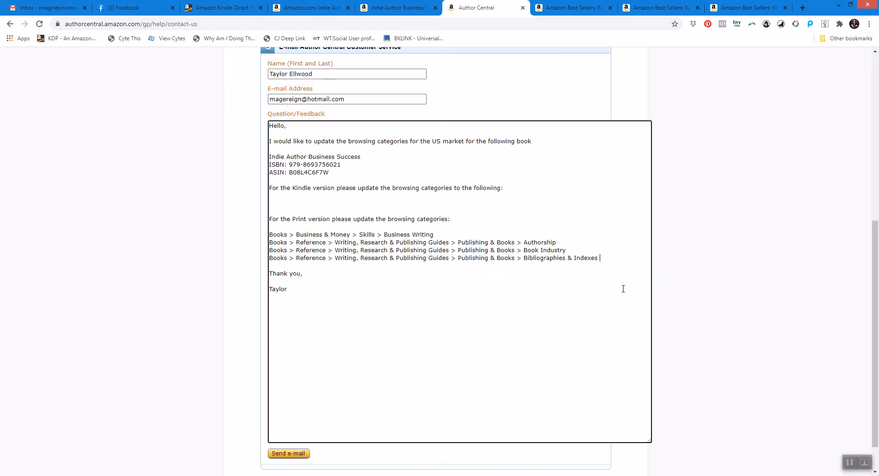
{"action": "type", "text": "Business"}
Browse the Writing, Research & Publishing Guides best-seller subcategories, including Writing Skills.
{"action": "left_click", "coordinate": [627, 7]}
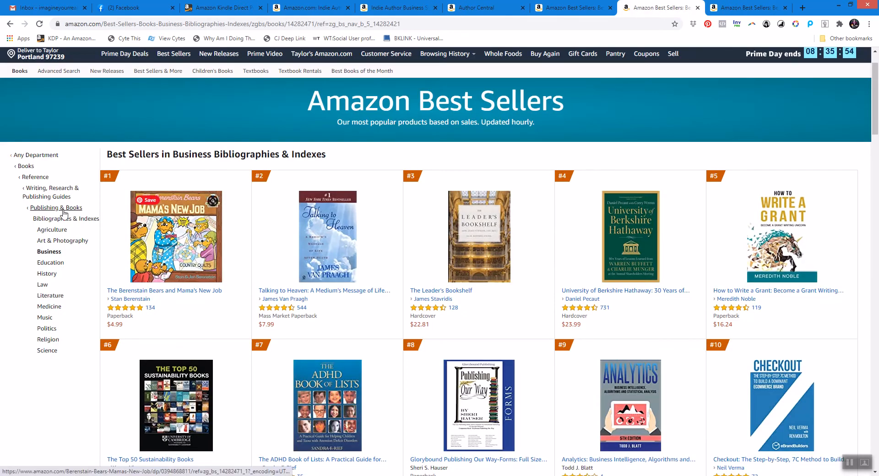
{"action": "left_click", "coordinate": [57, 196]}
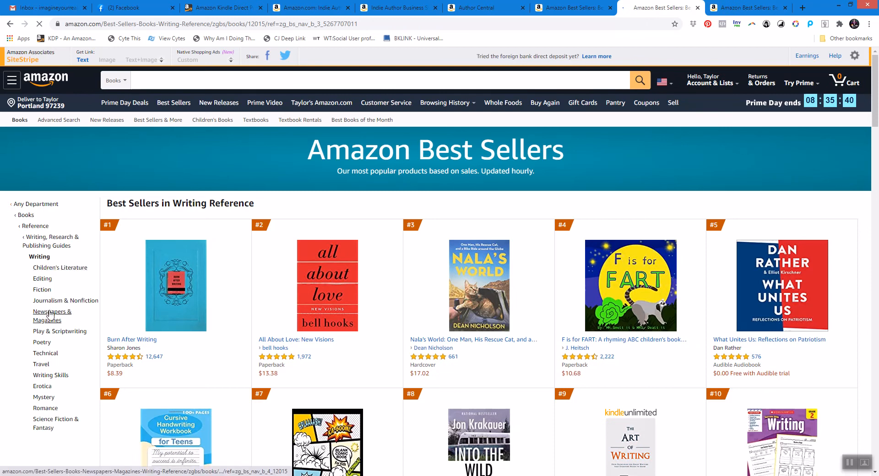
{"action": "left_click", "coordinate": [43, 378]}
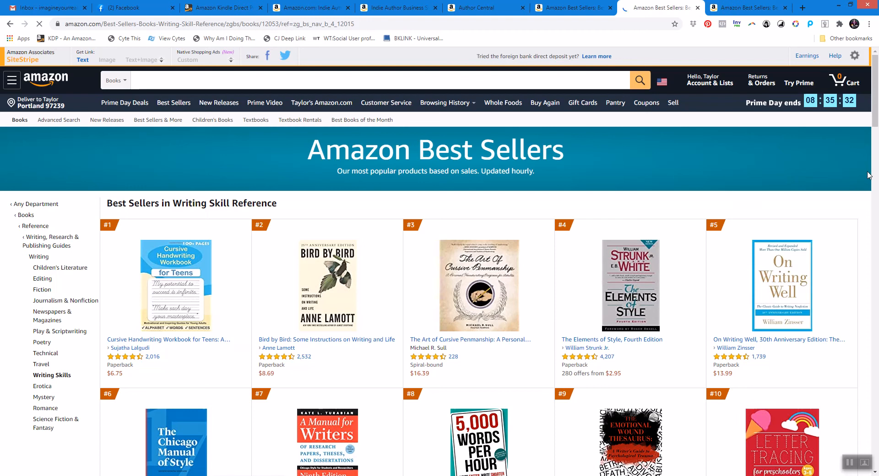
{"action": "scroll", "coordinate": [874, 156], "scroll_direction": "down", "scroll_amount": 5}
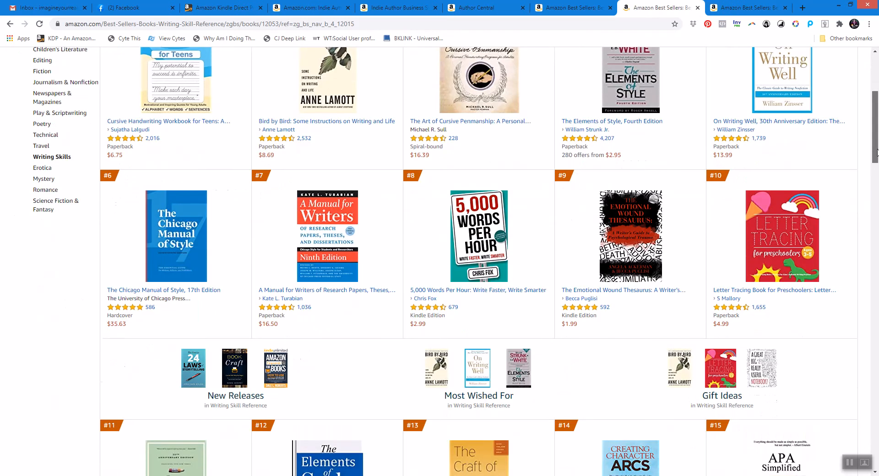
{"action": "left_click_drag", "start_coordinate": [877, 150], "coordinate": [875, 120]}
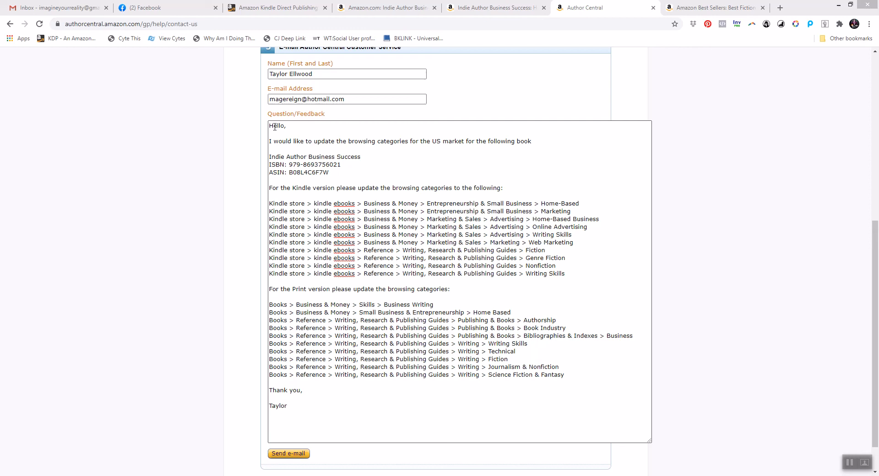
Copy the entire finished message text and switch to the category document.
{"action": "left_click_drag", "start_coordinate": [269, 126], "coordinate": [478, 404]}
{"action": "right_click", "coordinate": [387, 335]}
{"action": "left_click", "coordinate": [398, 353]}
{"action": "left_click", "coordinate": [161, 474]}
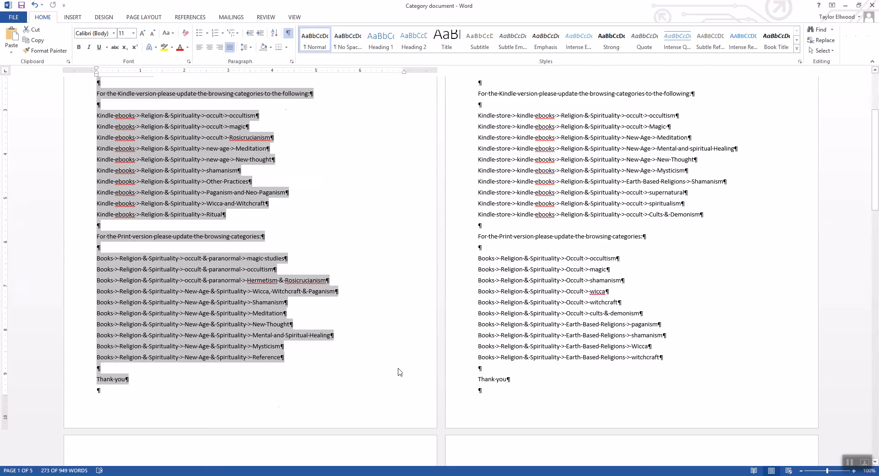
Store the message in the category document under the Indie Author Categories US heading, deleting the trailing empty lines.
{"action": "left_click_drag", "start_coordinate": [875, 197], "coordinate": [875, 421]}
{"action": "left_click", "coordinate": [303, 128]}
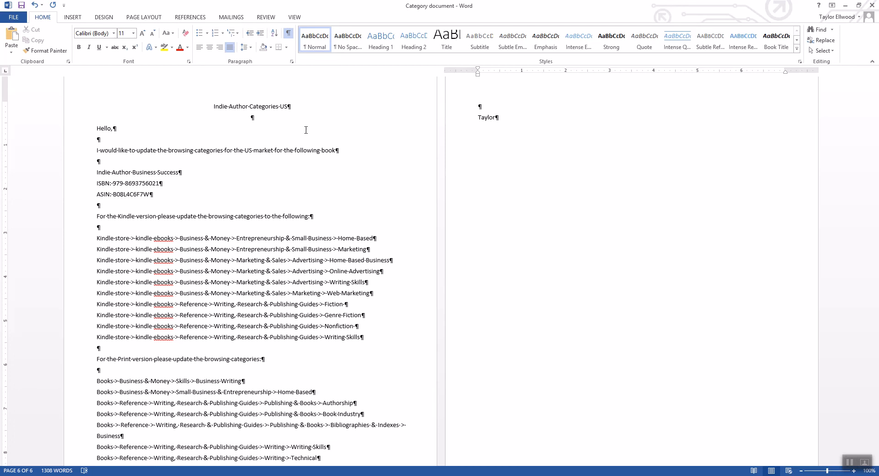
{"action": "key", "text": "BackSpace"}
{"action": "key", "text": "BackSpace"}
{"action": "key", "text": "BackSpace"}
{"action": "key", "text": "BackSpace"}
{"action": "key", "text": "BackSpace"}
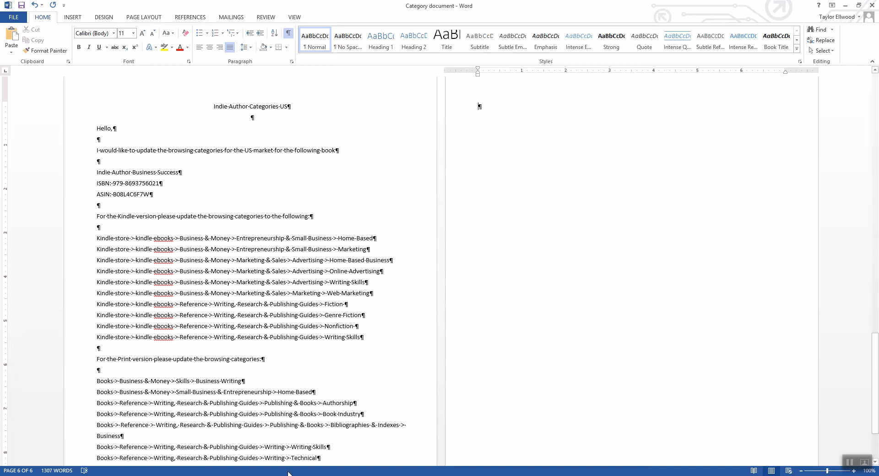
Return to the Author Central message and send the e-mail.
{"action": "mouse_move", "coordinate": [263, 475]}
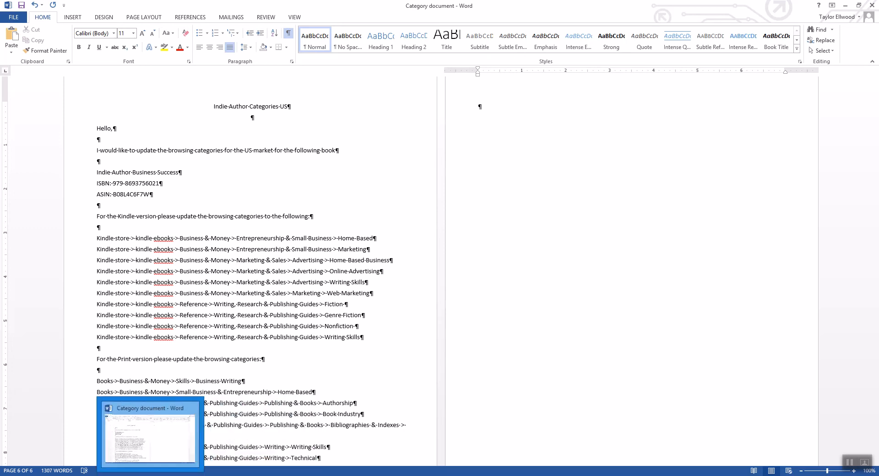
{"action": "left_click", "coordinate": [205, 475]}
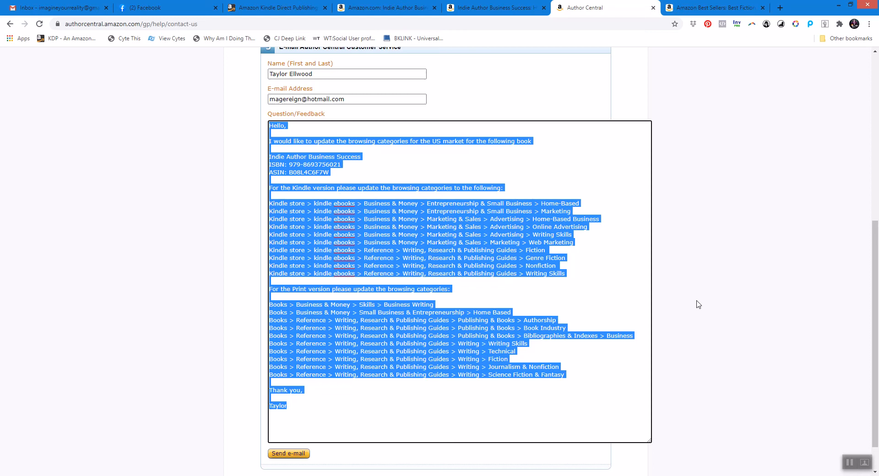
{"action": "left_click", "coordinate": [562, 151]}
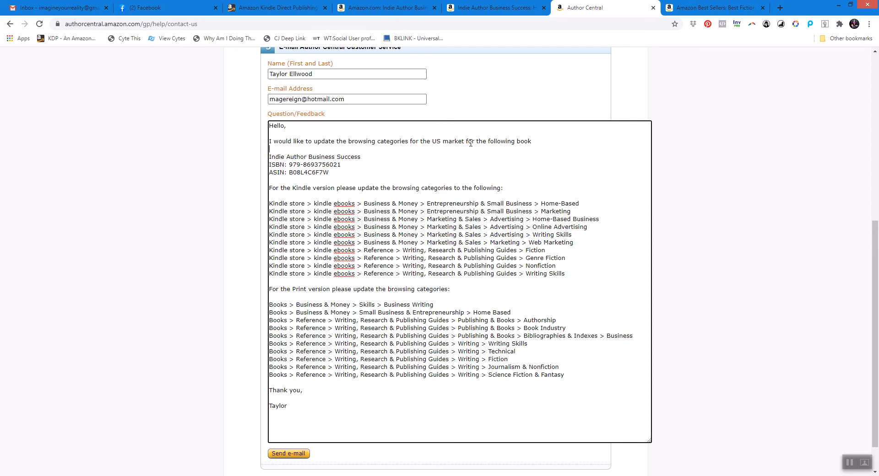
{"action": "left_click", "coordinate": [287, 453]}
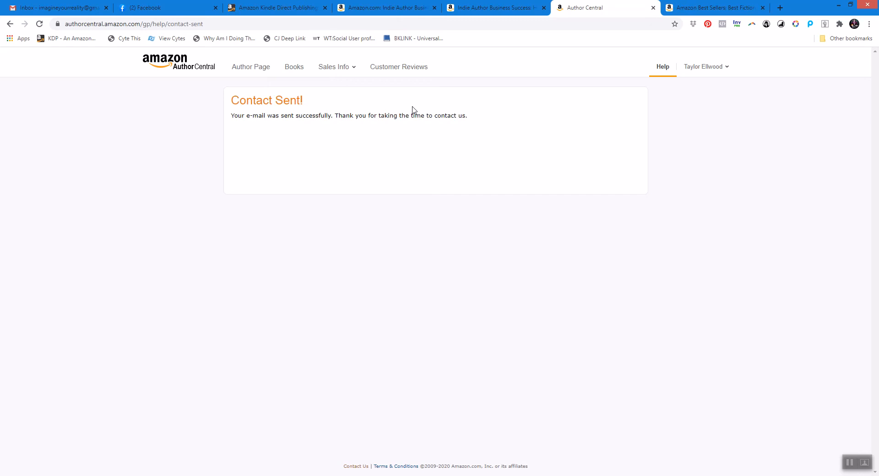
Start a new Author Central contact request for My Books, Update information about a book, Browse Categories, updating browse categories.
{"action": "left_click", "coordinate": [662, 68]}
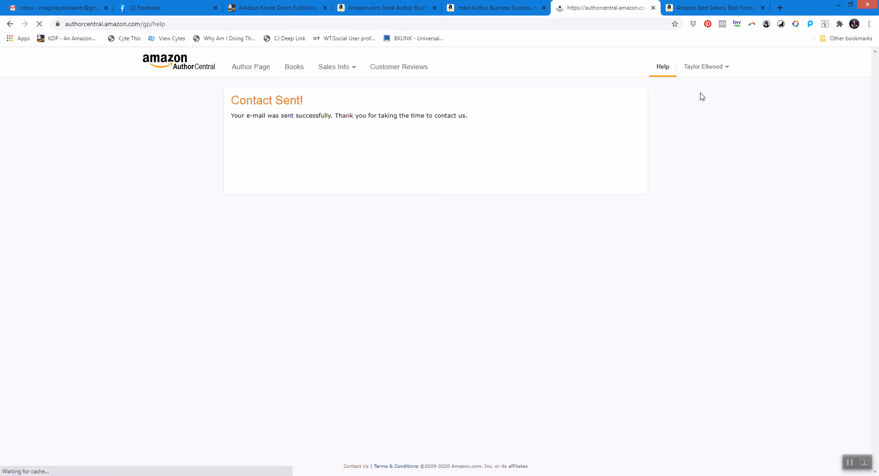
{"action": "left_click", "coordinate": [163, 152]}
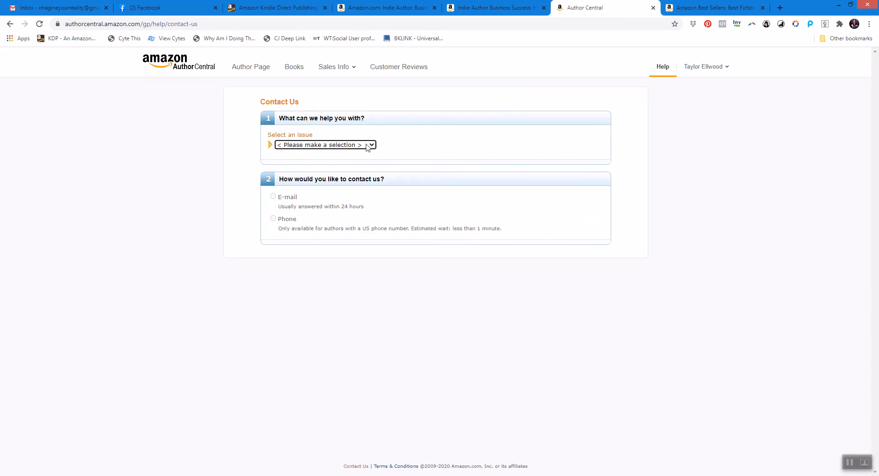
{"action": "left_click", "coordinate": [372, 146]}
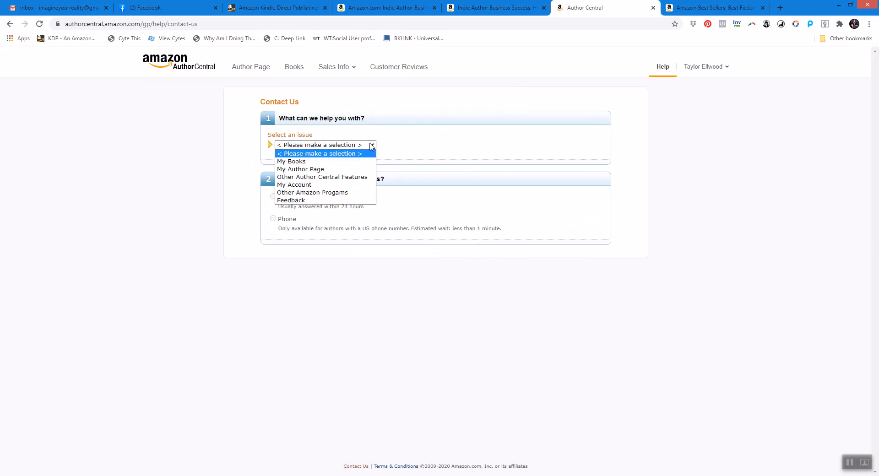
{"action": "left_click", "coordinate": [330, 162]}
{"action": "left_click", "coordinate": [344, 170]}
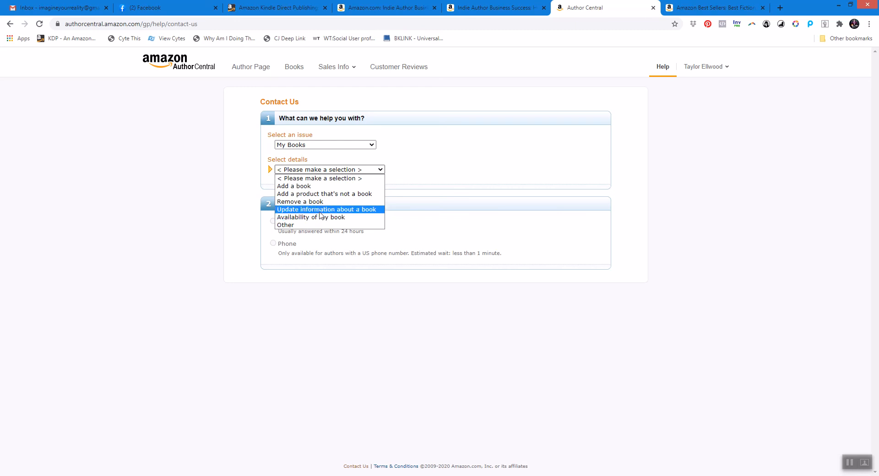
{"action": "left_click", "coordinate": [320, 210]}
{"action": "left_click", "coordinate": [351, 184]}
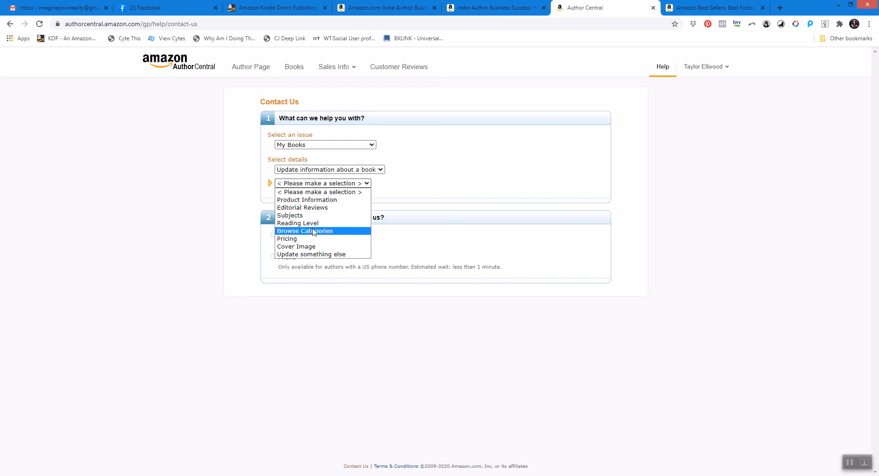
{"action": "left_click", "coordinate": [314, 231]}
{"action": "left_click", "coordinate": [372, 197]}
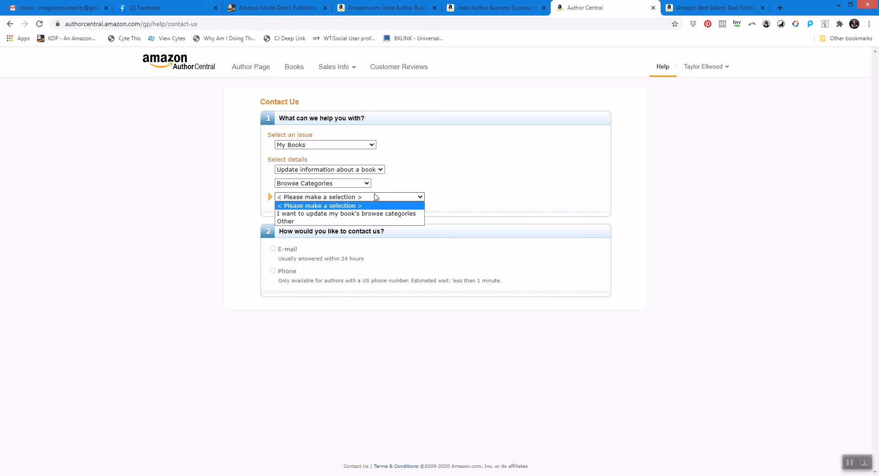
{"action": "left_click", "coordinate": [329, 213]}
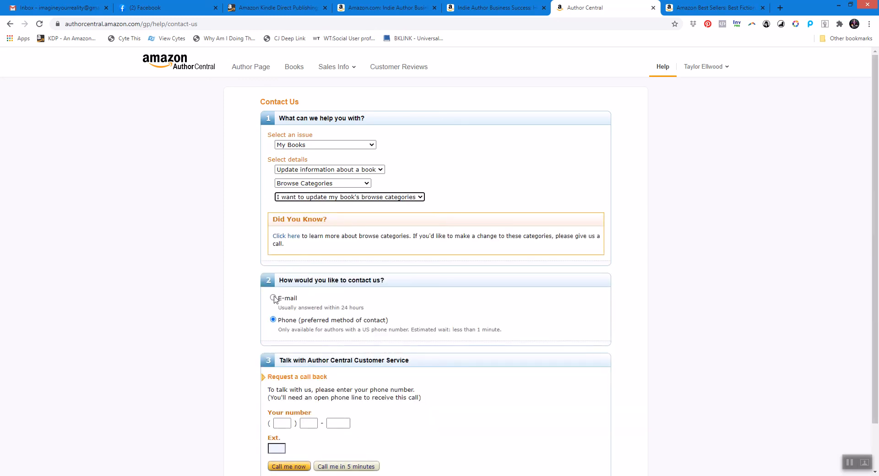
Choose e-mail contact, enlarge the Question/Feedback box and paste the category message into it.
{"action": "left_click", "coordinate": [273, 298]}
{"action": "scroll", "coordinate": [859, 311], "scroll_direction": "down", "scroll_amount": 3}
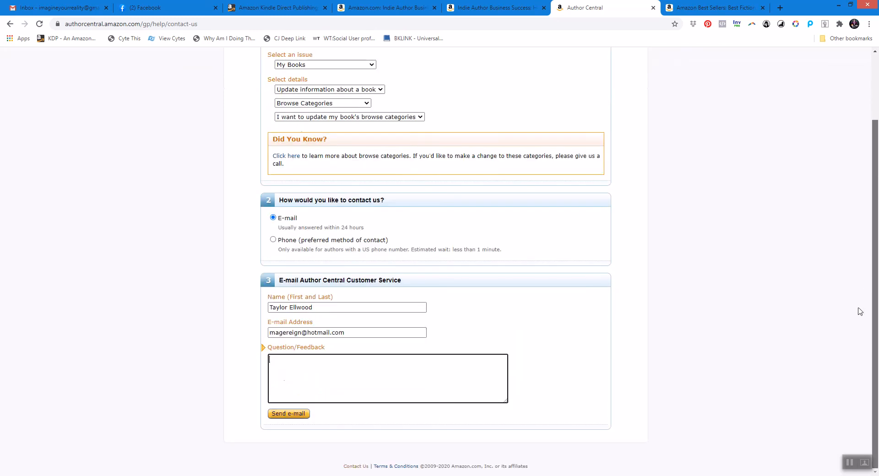
{"action": "left_click_drag", "start_coordinate": [503, 401], "coordinate": [631, 475]}
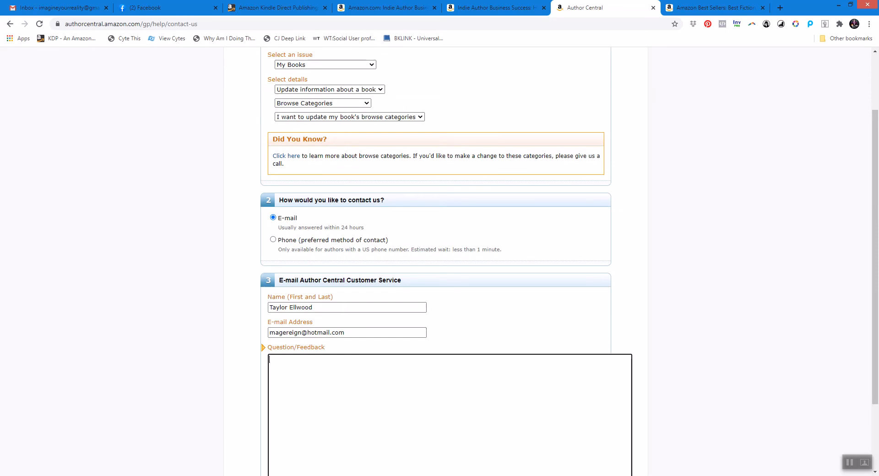
{"action": "scroll", "coordinate": [332, 330], "scroll_direction": "down", "scroll_amount": 2}
{"action": "left_click", "coordinate": [282, 272]}
{"action": "key", "text": "ctrl+v"}
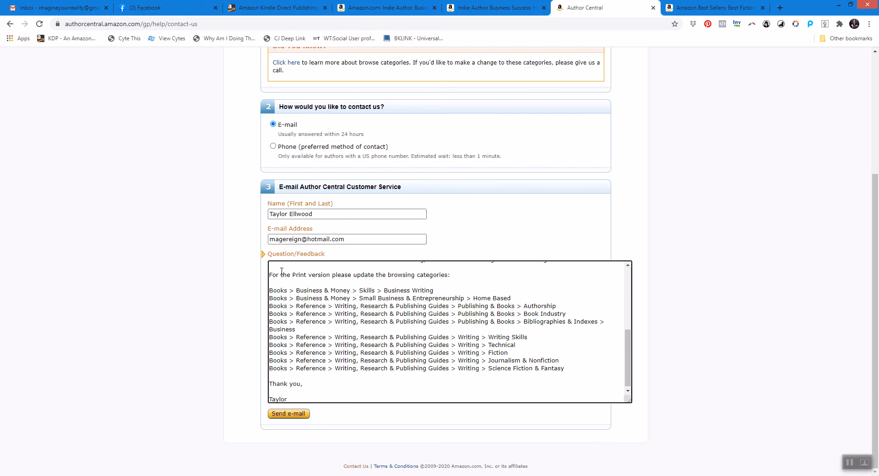
Change the market in the message's opening line from US to UK.
{"action": "left_click_drag", "start_coordinate": [628, 357], "coordinate": [628, 278]}
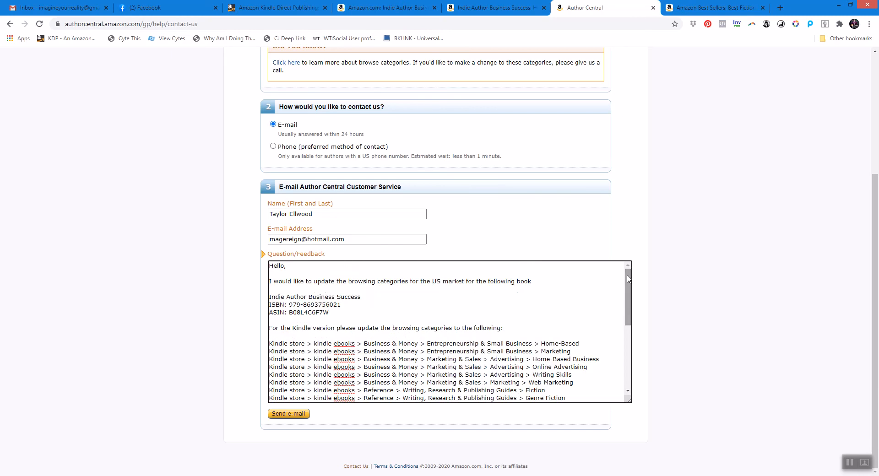
{"action": "left_click", "coordinate": [437, 281]}
{"action": "key", "text": "Delete"}
{"action": "type", "text": "K"}
Delete the Kindle and Print category lists from the message, leaving both headings in place.
{"action": "left_click_drag", "start_coordinate": [627, 316], "coordinate": [626, 331]}
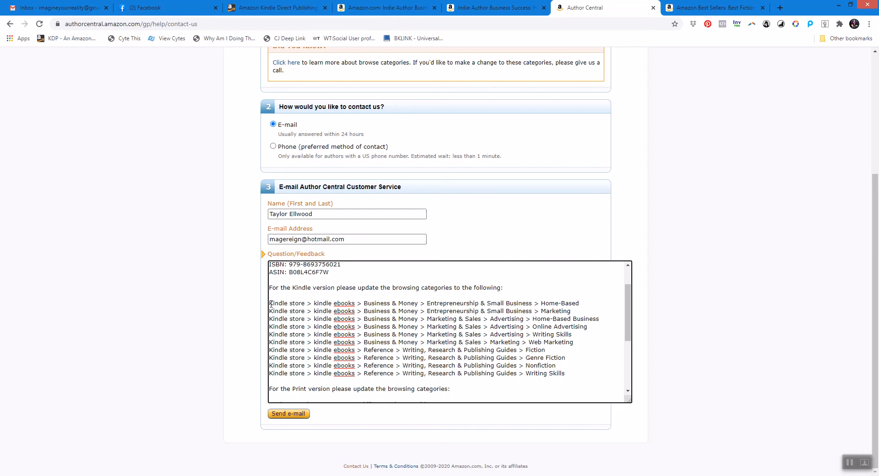
{"action": "left_click_drag", "start_coordinate": [270, 303], "coordinate": [572, 374]}
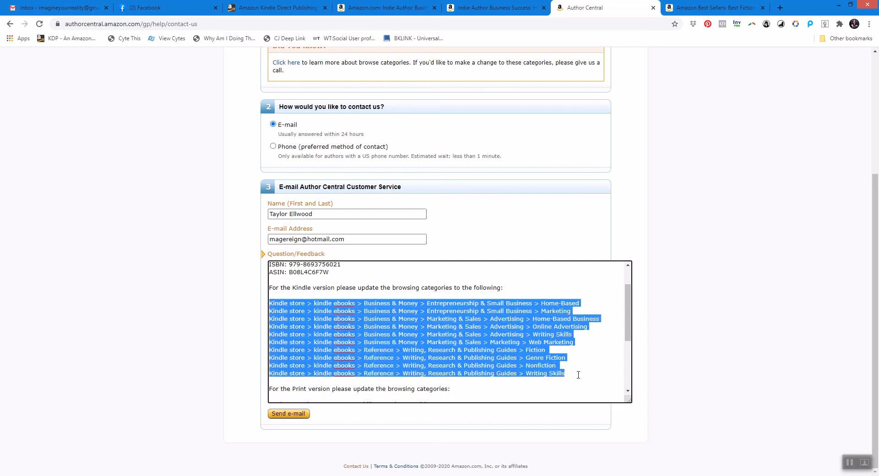
{"action": "key", "text": "Delete"}
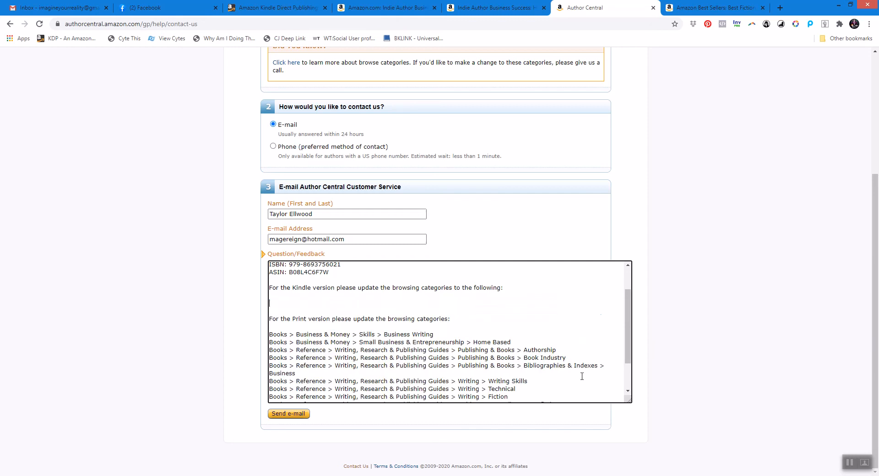
{"action": "left_click_drag", "start_coordinate": [271, 334], "coordinate": [567, 367]}
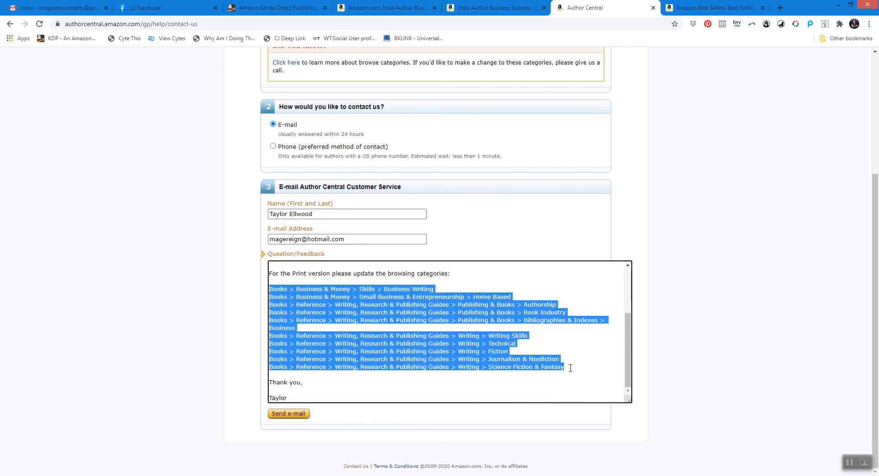
{"action": "key", "text": "Delete"}
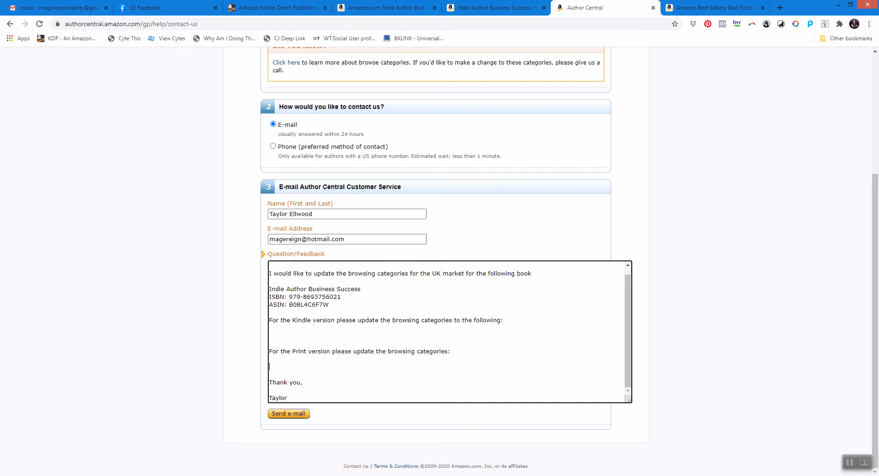
Switch to Publisher Rocket and change its market to UK, confirming the switch.
{"action": "key", "text": "alt+Tab"}
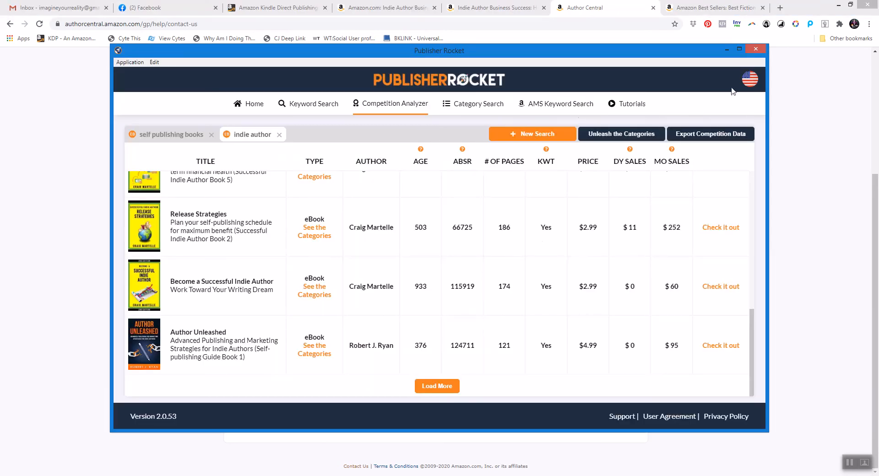
{"action": "left_click", "coordinate": [750, 80]}
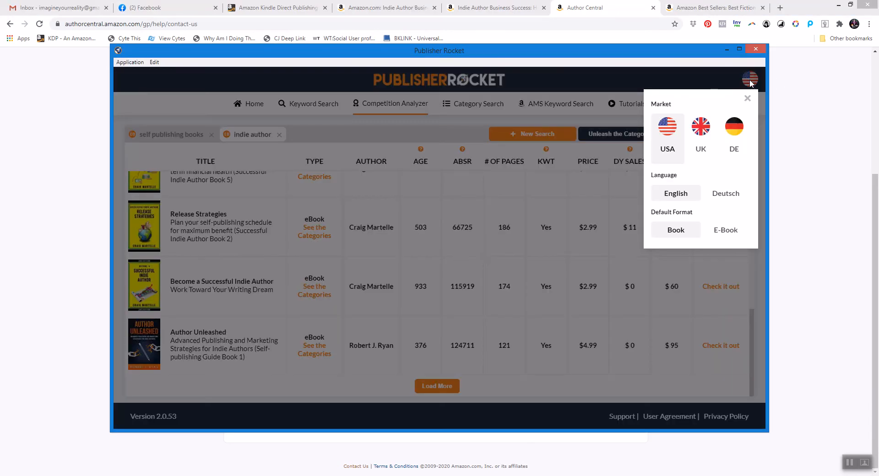
{"action": "left_click", "coordinate": [703, 129]}
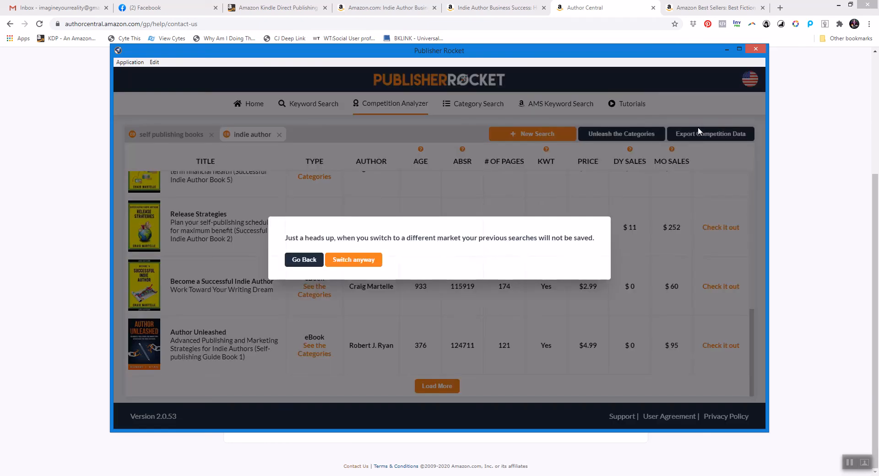
{"action": "left_click", "coordinate": [343, 263]}
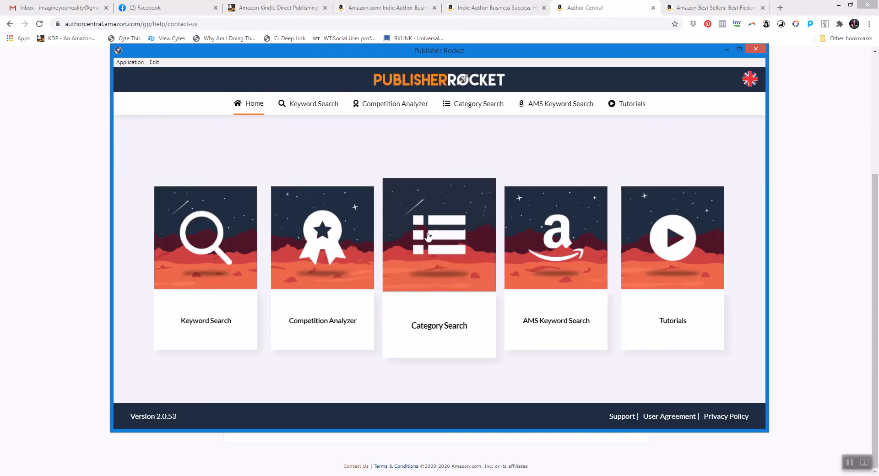
Run a Competition Analyzer search for "Indie author" limited to eBooks.
{"action": "left_click", "coordinate": [338, 250]}
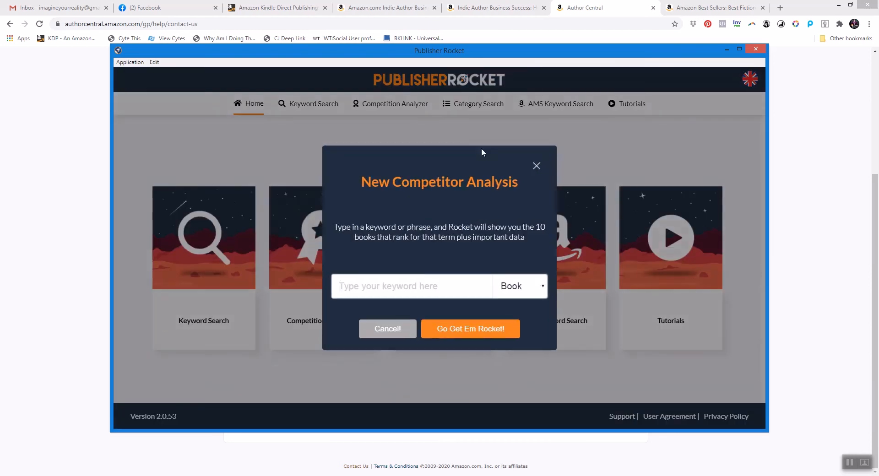
{"action": "left_click", "coordinate": [543, 286]}
{"action": "left_click", "coordinate": [521, 313]}
{"action": "left_click", "coordinate": [389, 288]}
{"action": "type", "text": "Indie"}
{"action": "key", "text": "BackSpace"}
{"action": "key", "text": "BackSpace"}
{"action": "type", "text": "ie author"}
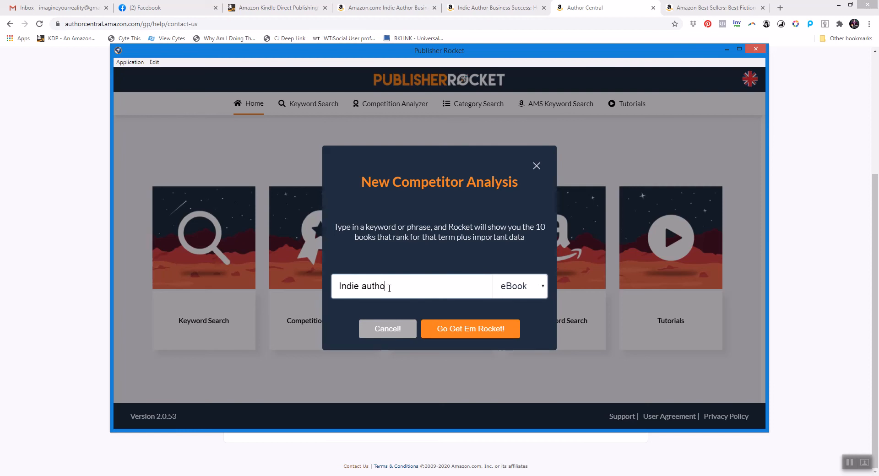
{"action": "left_click", "coordinate": [457, 326]}
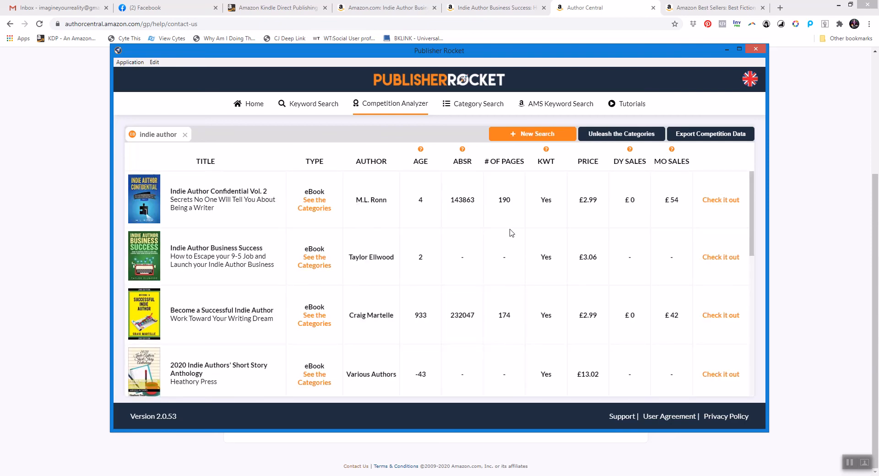
View the categories listed for Indie Author Business Success and The Indie Author Mindset.
{"action": "left_click", "coordinate": [324, 262]}
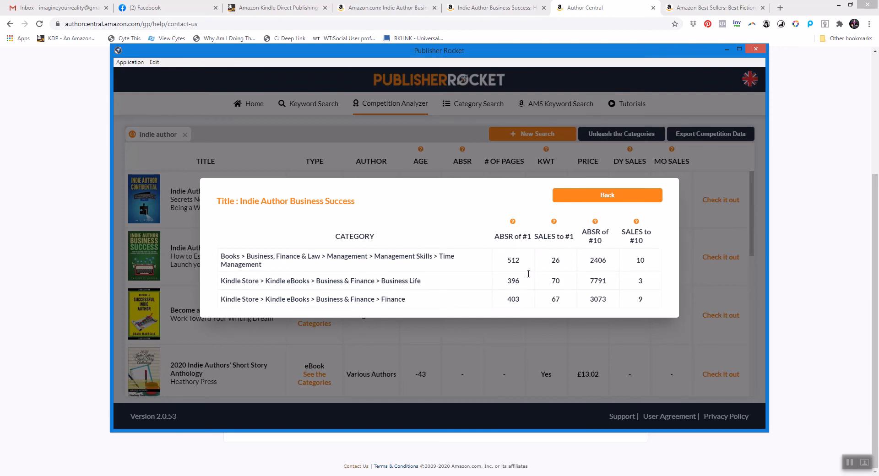
{"action": "left_click", "coordinate": [596, 197]}
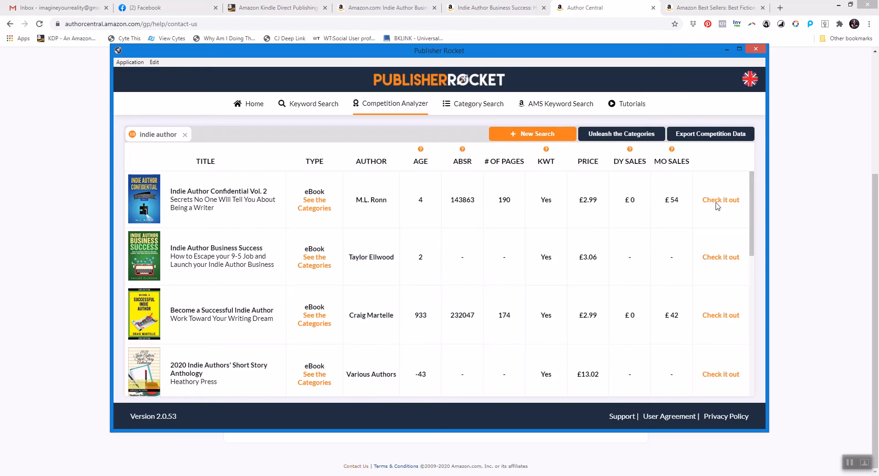
{"action": "left_click_drag", "start_coordinate": [751, 201], "coordinate": [738, 308]}
{"action": "scroll", "coordinate": [738, 308], "scroll_direction": "up", "scroll_amount": 4}
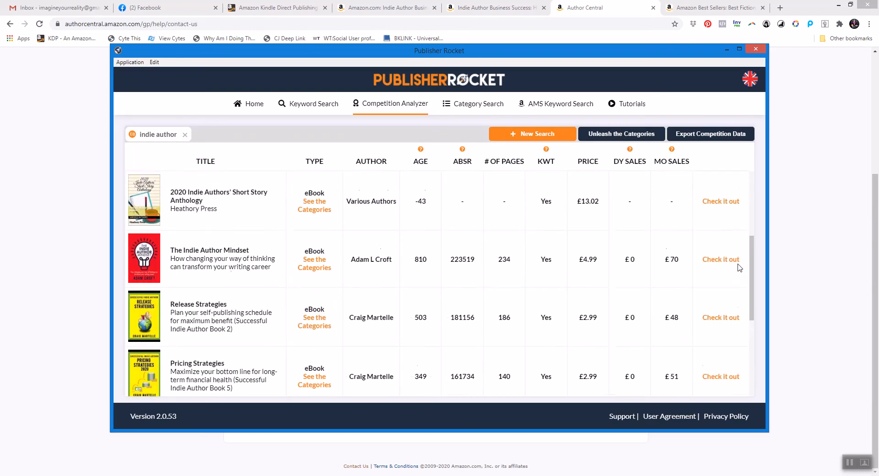
{"action": "left_click", "coordinate": [316, 272]}
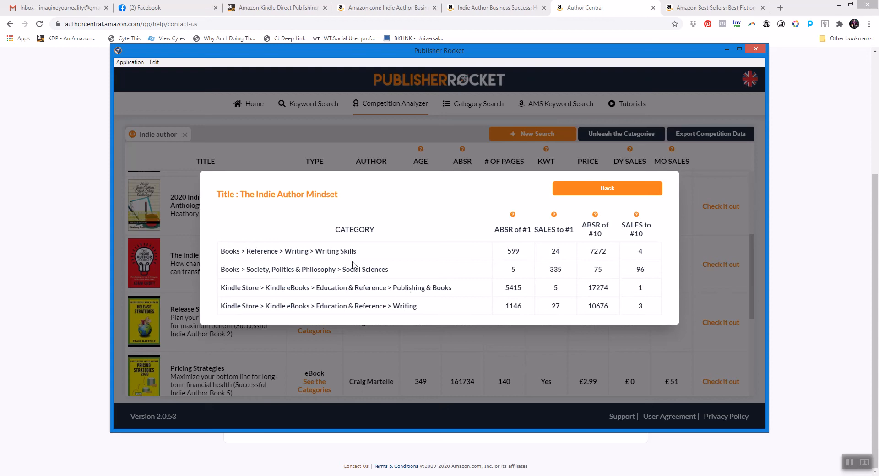
{"action": "left_click", "coordinate": [603, 193]}
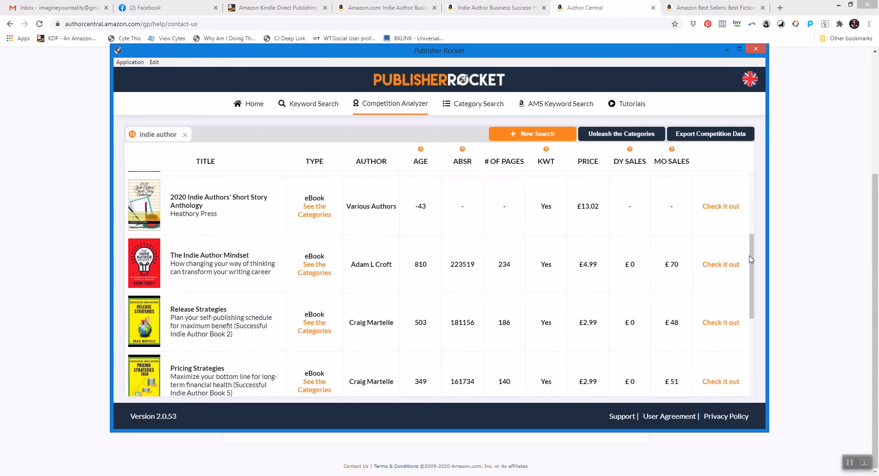
Load more results and view the categories of Author Unleashed and Amazon Ads Unleashed.
{"action": "left_click_drag", "start_coordinate": [749, 256], "coordinate": [752, 383]}
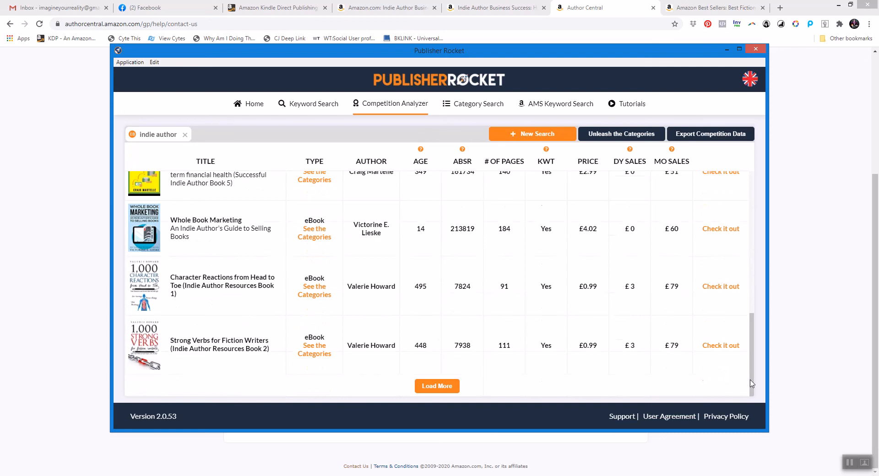
{"action": "left_click", "coordinate": [437, 386]}
{"action": "left_click_drag", "start_coordinate": [750, 258], "coordinate": [751, 293]}
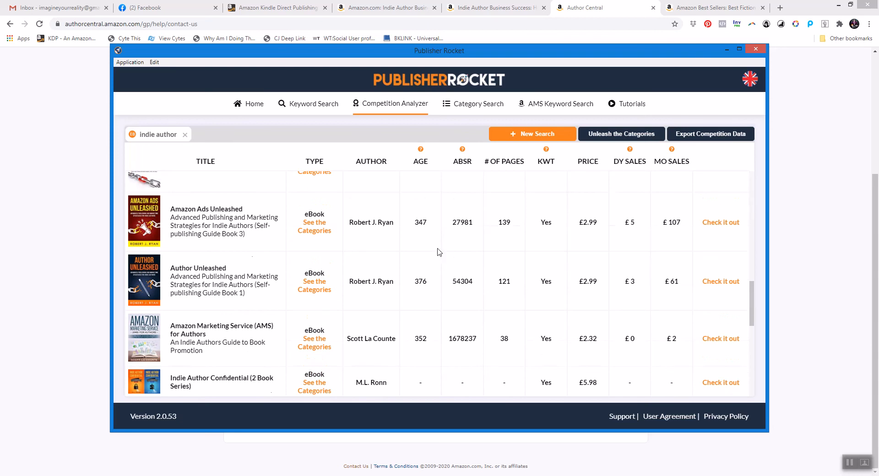
{"action": "left_click", "coordinate": [322, 287]}
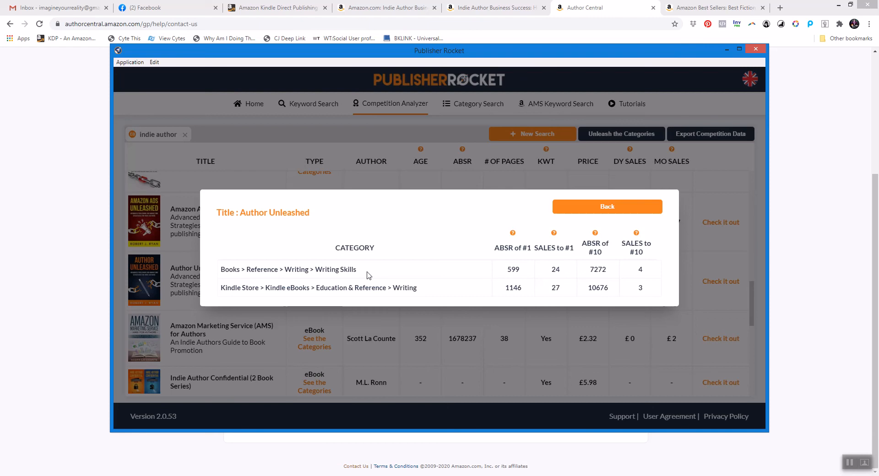
{"action": "left_click", "coordinate": [565, 209]}
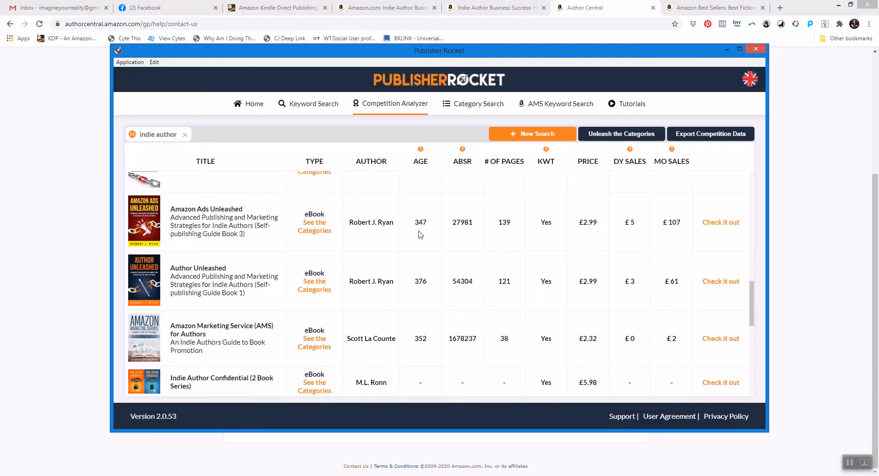
{"action": "left_click", "coordinate": [315, 289]}
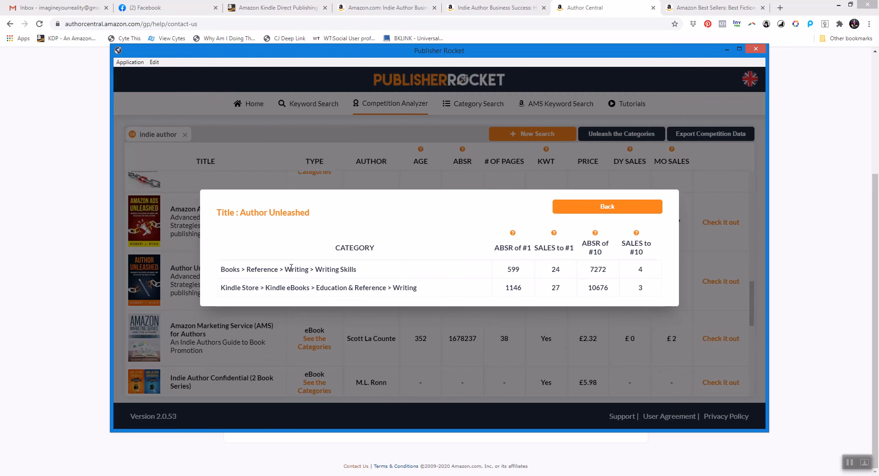
{"action": "left_click", "coordinate": [627, 211]}
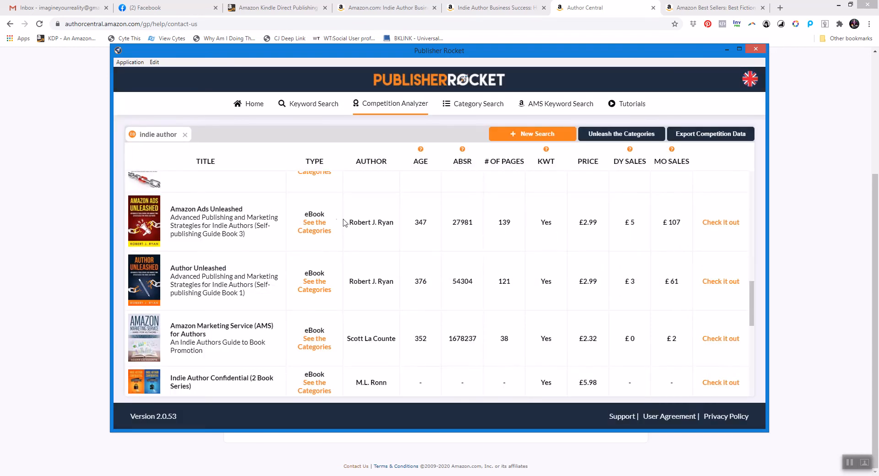
{"action": "left_click", "coordinate": [316, 228]}
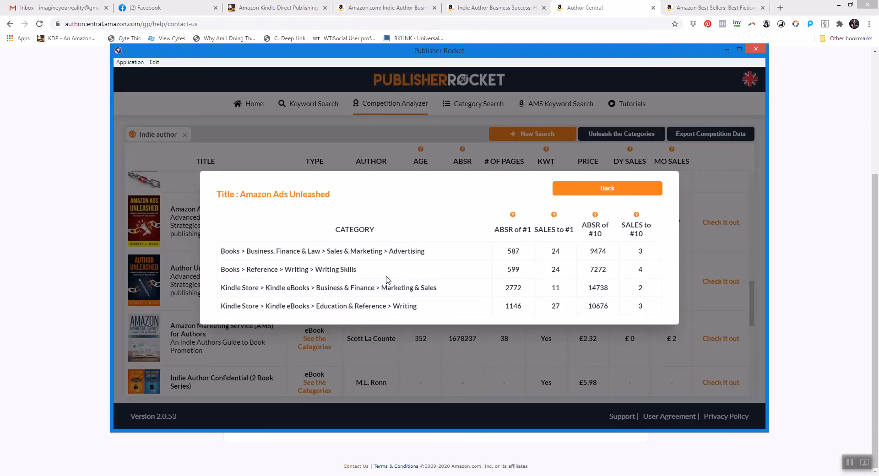
{"action": "left_click", "coordinate": [595, 194]}
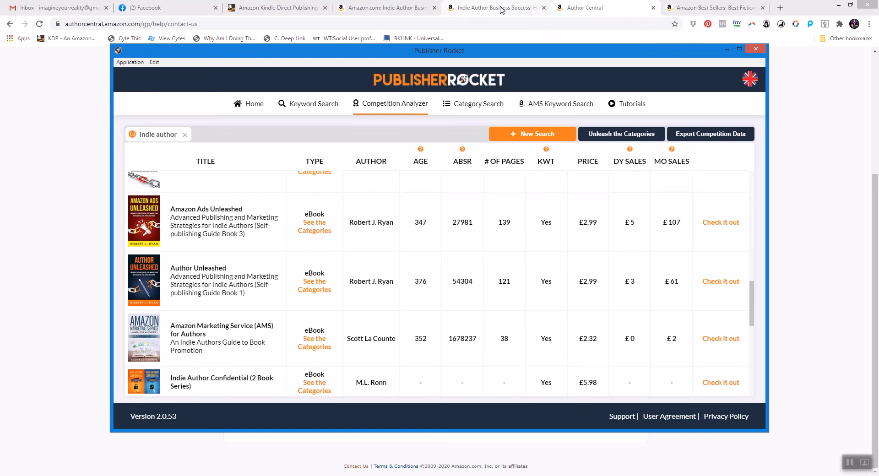
Close the two US Amazon book tabs and return to the KDP bookshelf.
{"action": "left_click", "coordinate": [475, 11]}
{"action": "left_click", "coordinate": [543, 8]}
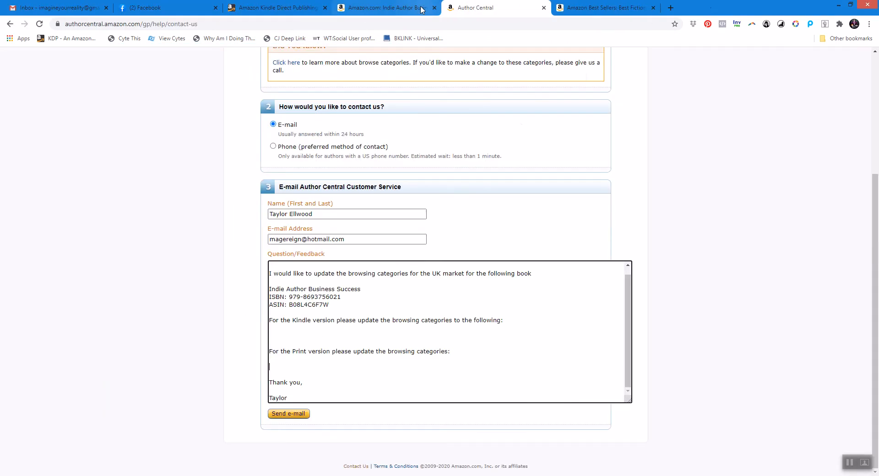
{"action": "middle_click", "coordinate": [379, 10]}
{"action": "left_click", "coordinate": [279, 8]}
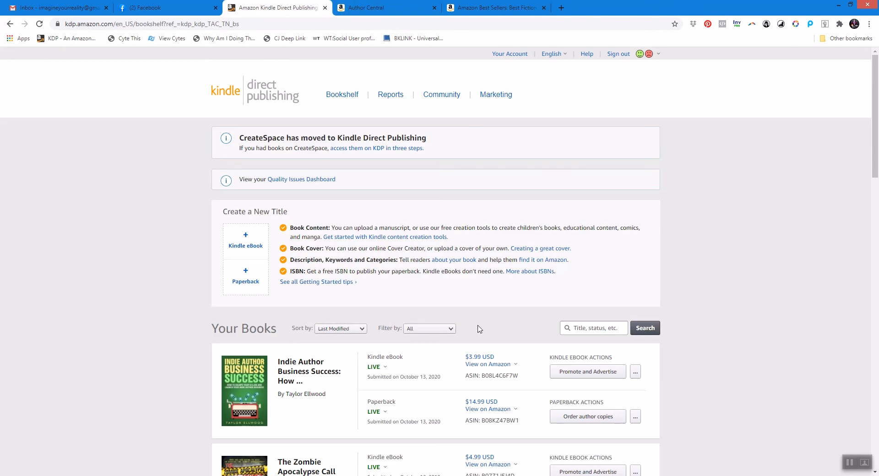
Open the UK Amazon pages for the book's Kindle and paperback editions in new tabs.
{"action": "left_click", "coordinate": [500, 362]}
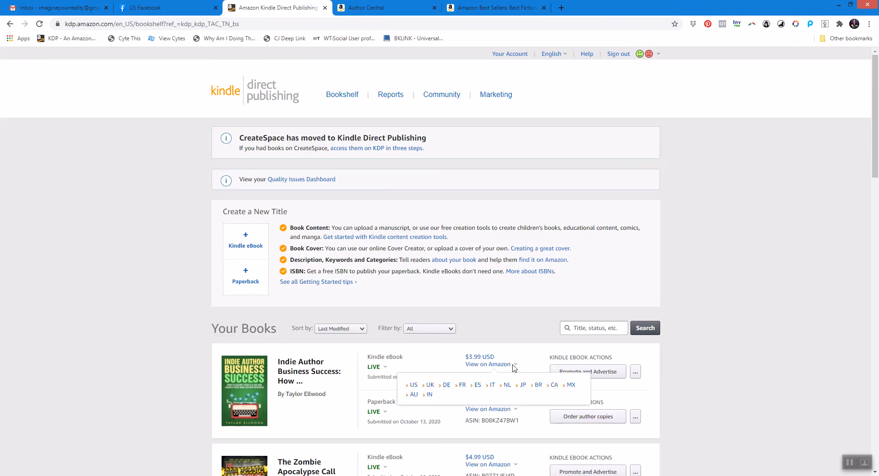
{"action": "right_click", "coordinate": [429, 386]}
{"action": "left_click", "coordinate": [465, 302]}
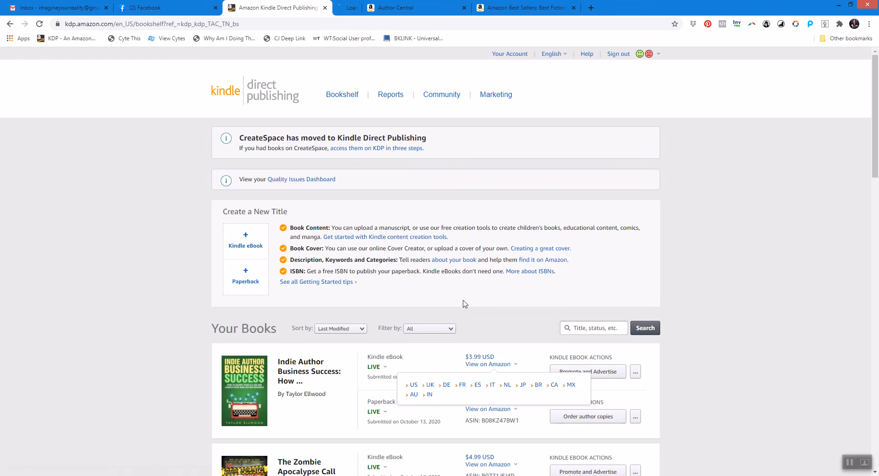
{"action": "left_click", "coordinate": [515, 409]}
{"action": "right_click", "coordinate": [456, 430]}
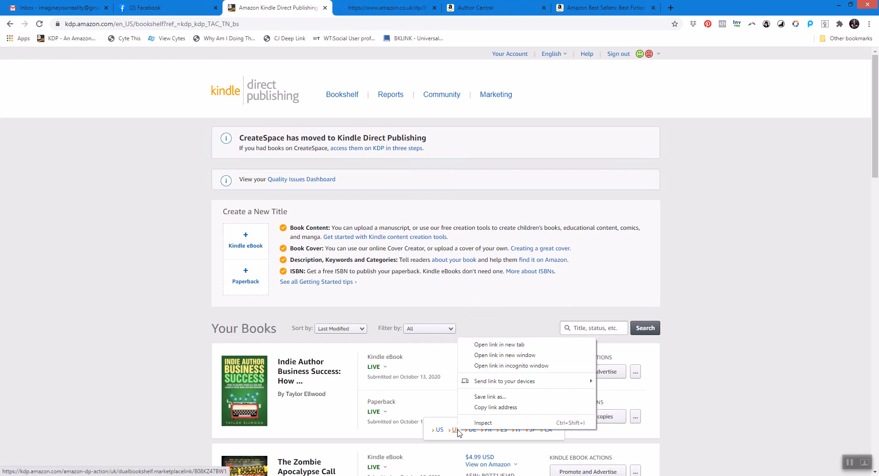
{"action": "left_click", "coordinate": [471, 347]}
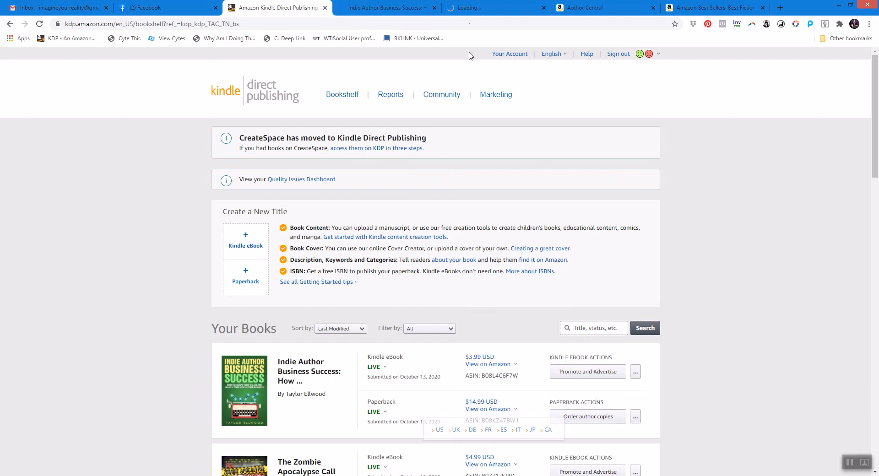
Examine the UK paperback page's category breadcrumb and description.
{"action": "left_click", "coordinate": [474, 6]}
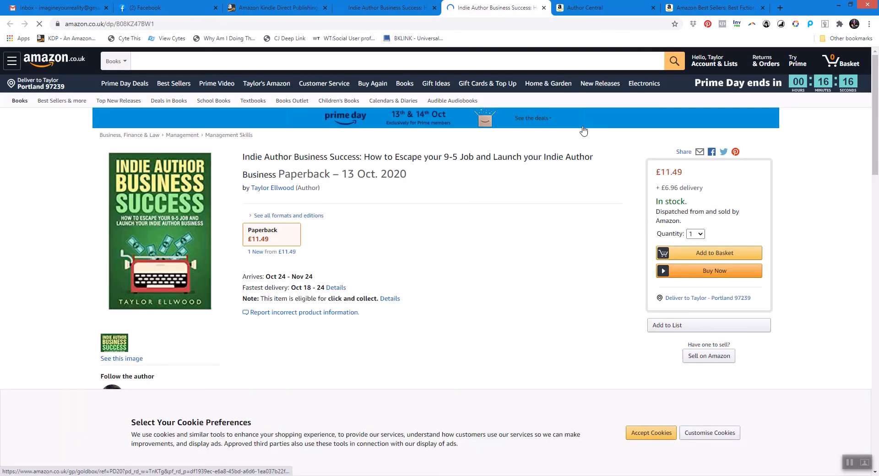
{"action": "left_click_drag", "start_coordinate": [874, 73], "coordinate": [876, 225]}
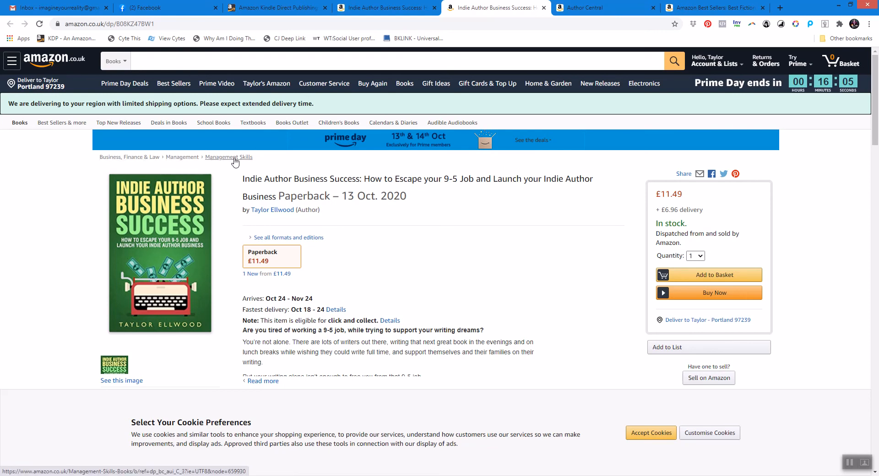
{"action": "scroll", "coordinate": [849, 245], "scroll_direction": "down", "scroll_amount": 15}
{"action": "left_click_drag", "start_coordinate": [847, 276], "coordinate": [874, 108]}
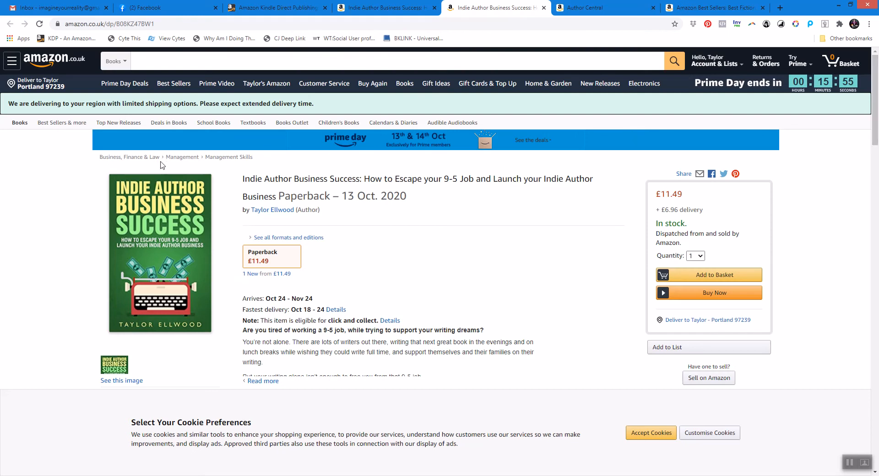
Browse the UK Business, Finance & Law book categories, including Reference & Education and Sales & Marketing's Advertising.
{"action": "left_click", "coordinate": [243, 157]}
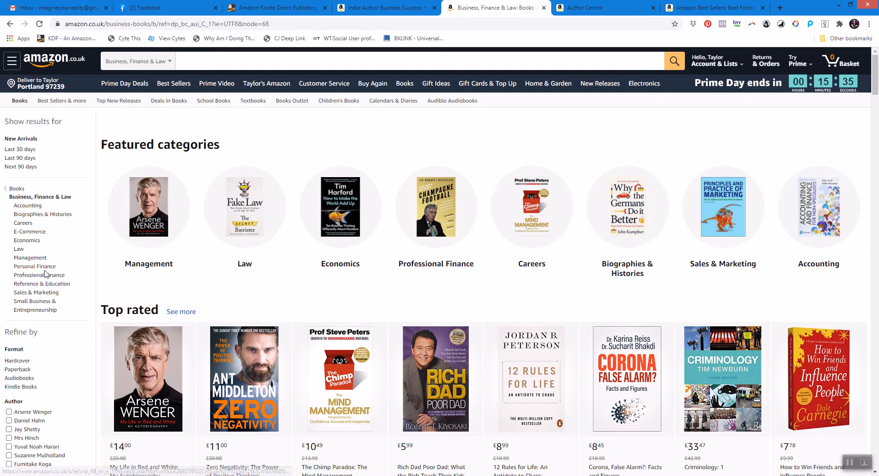
{"action": "left_click", "coordinate": [51, 283]}
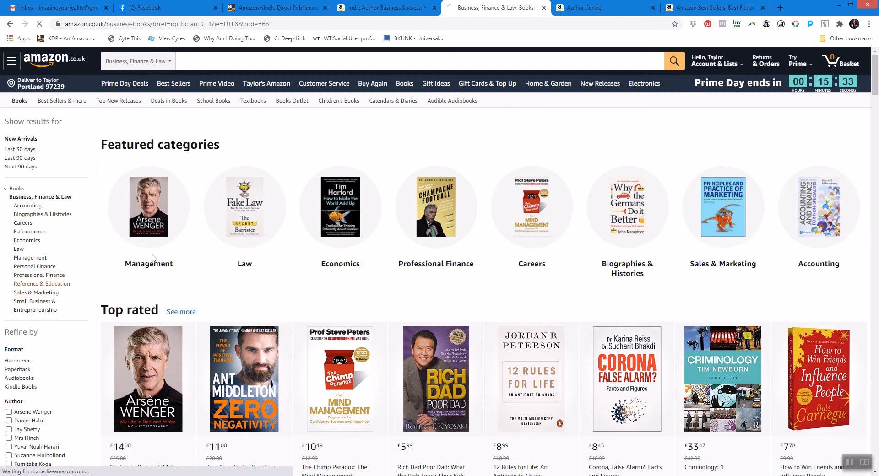
{"action": "mouse_move", "coordinate": [152, 258]}
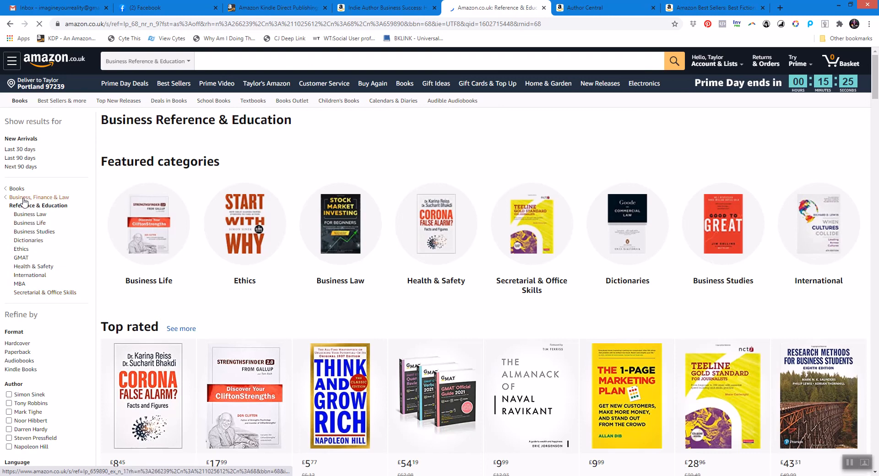
{"action": "left_click", "coordinate": [55, 199]}
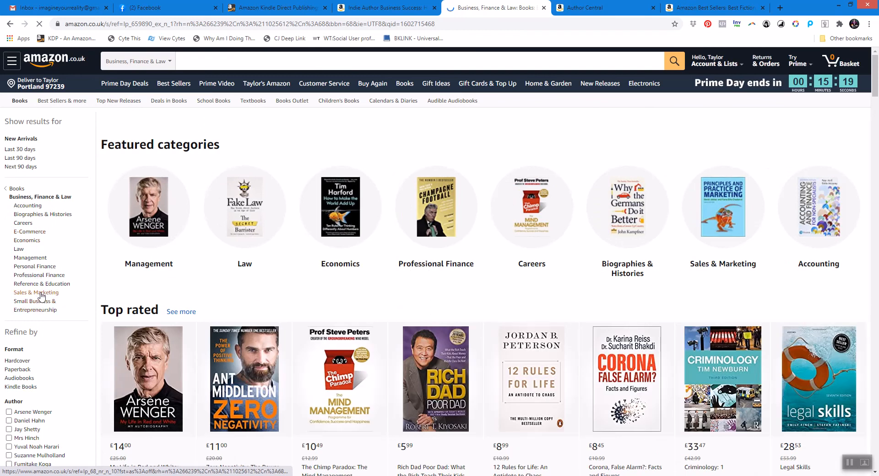
{"action": "left_click", "coordinate": [51, 293]}
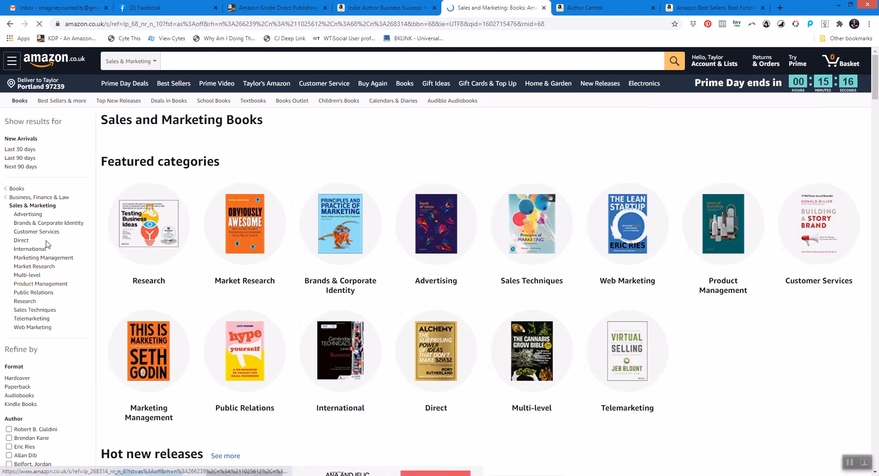
{"action": "left_click", "coordinate": [36, 215]}
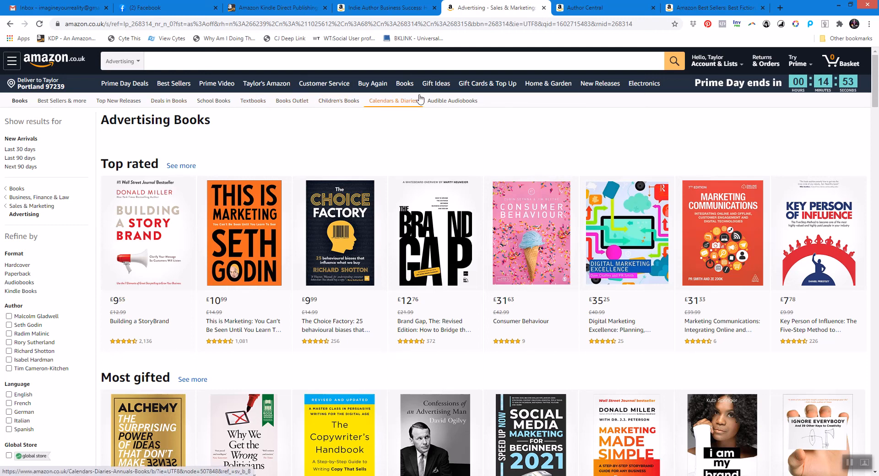
Open the book's French Amazon Kindle page in a new tab from the KDP bookshelf.
{"action": "left_click", "coordinate": [407, 13]}
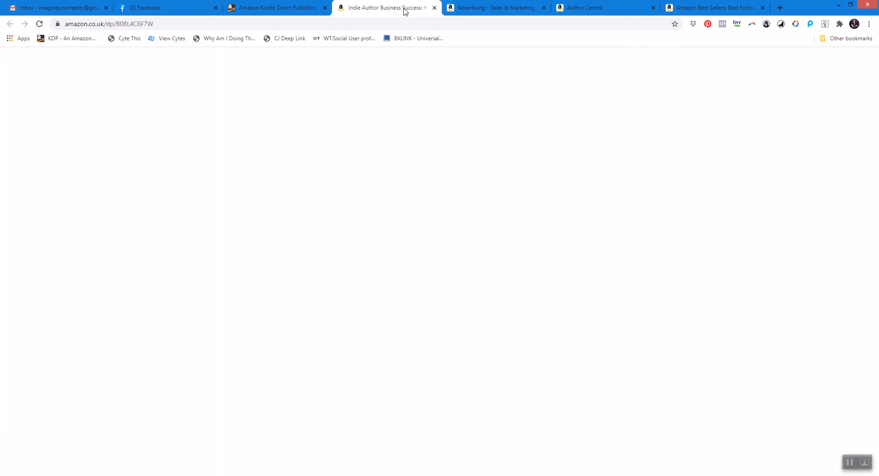
{"action": "left_click", "coordinate": [279, 7]}
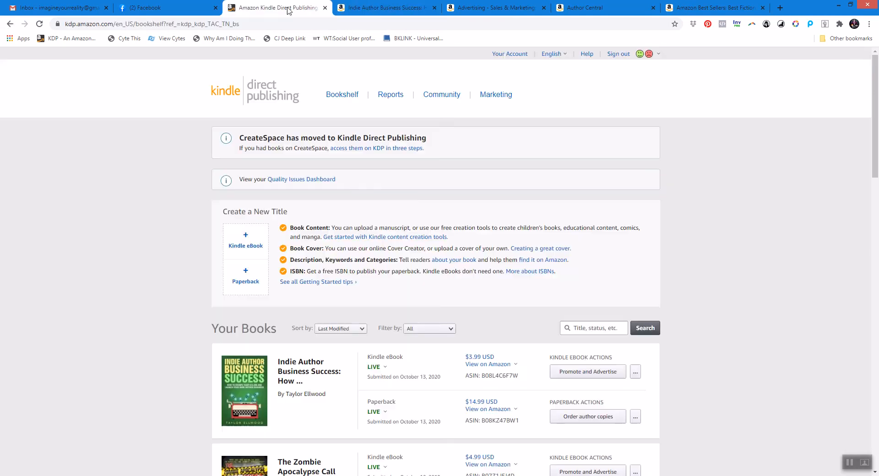
{"action": "mouse_move", "coordinate": [497, 365]}
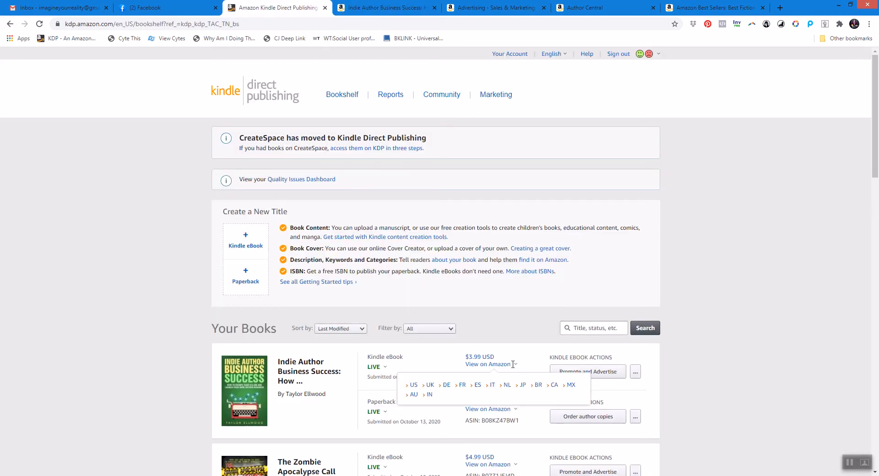
{"action": "right_click", "coordinate": [462, 388]}
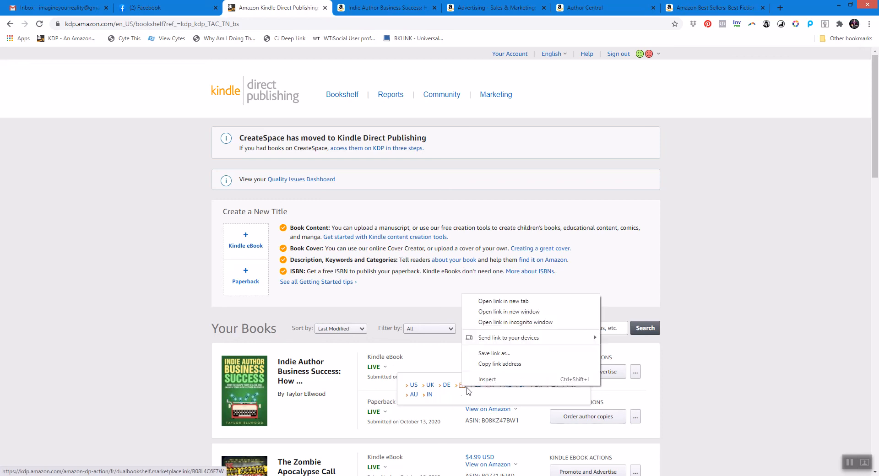
{"action": "left_click", "coordinate": [503, 299]}
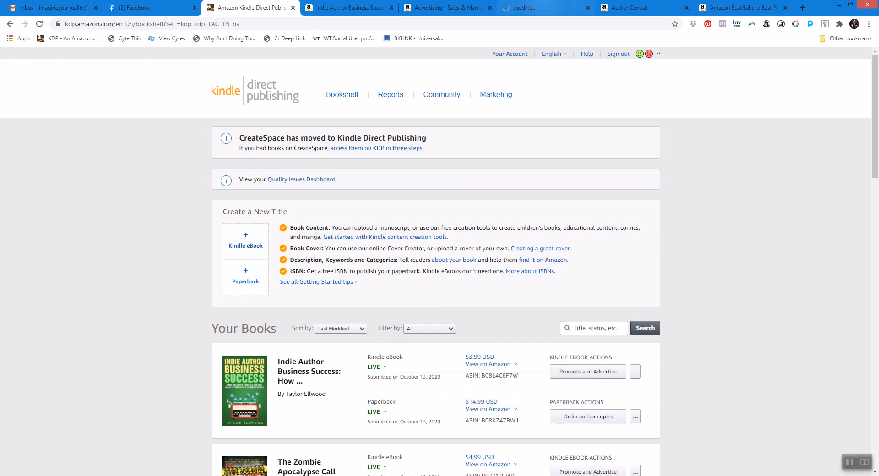
{"action": "left_click", "coordinate": [539, 8]}
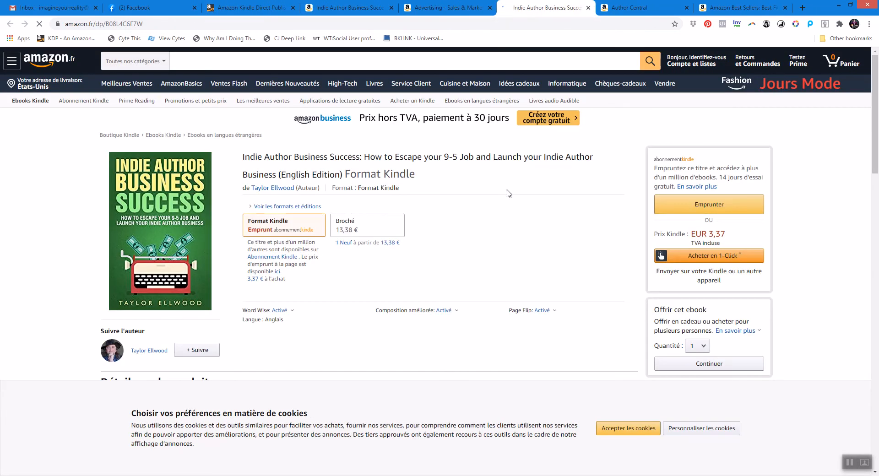
Browse the French store's foreign-language ebook categories, including Business and Investing and Reference.
{"action": "scroll", "coordinate": [383, 186], "scroll_direction": "down", "scroll_amount": 12}
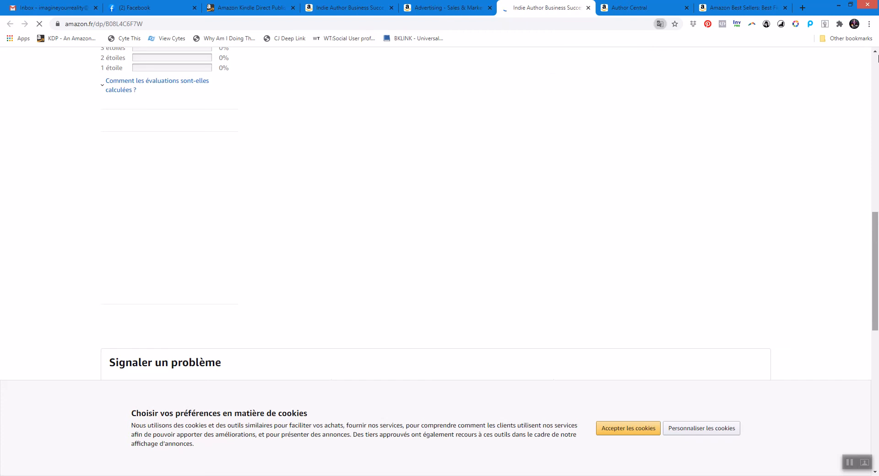
{"action": "left_click_drag", "start_coordinate": [877, 56], "coordinate": [878, 51]}
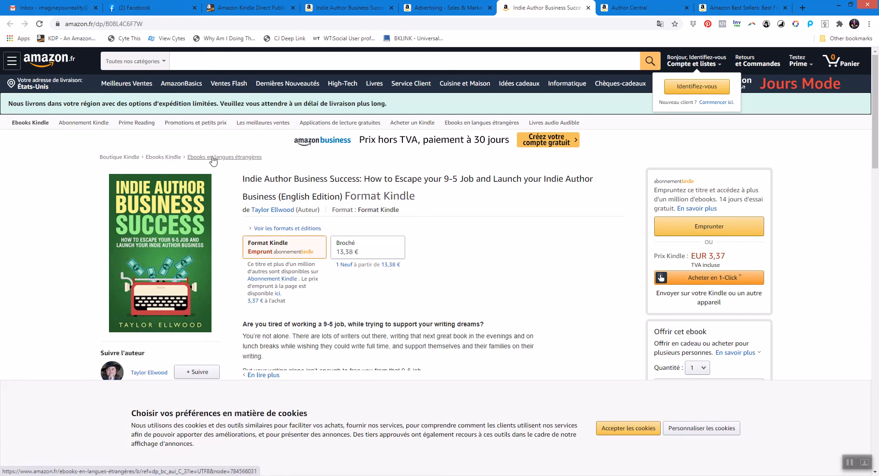
{"action": "left_click", "coordinate": [213, 158]}
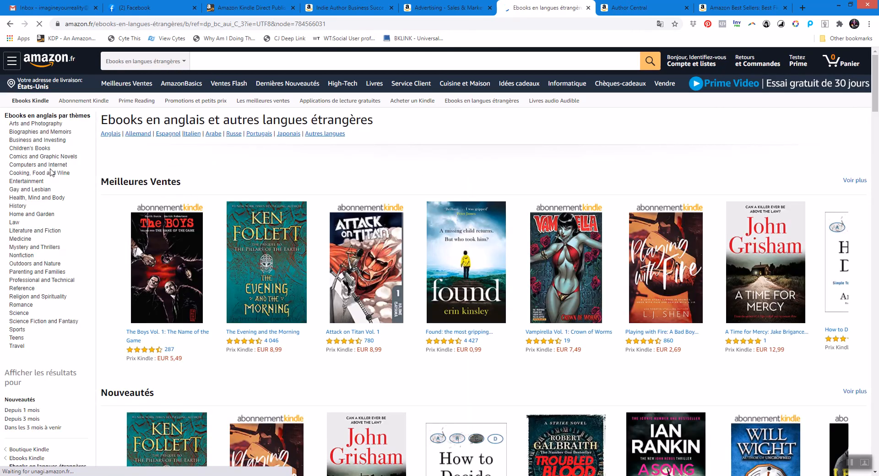
{"action": "left_click", "coordinate": [34, 140]}
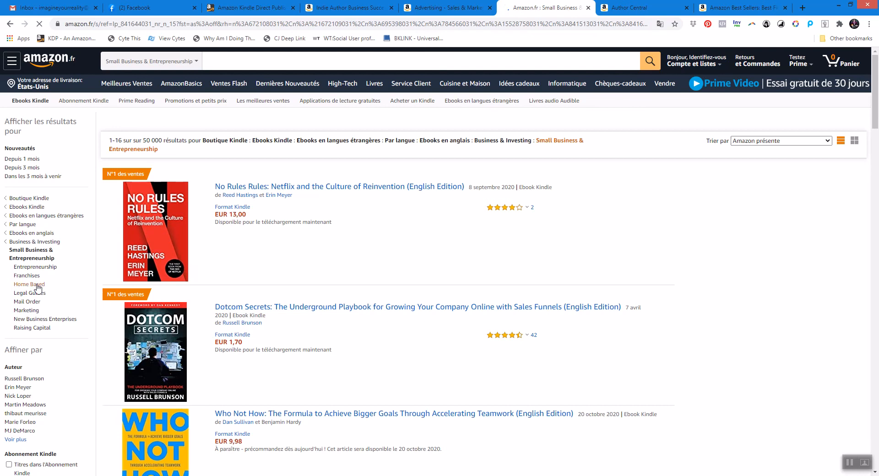
{"action": "left_click", "coordinate": [9, 25]}
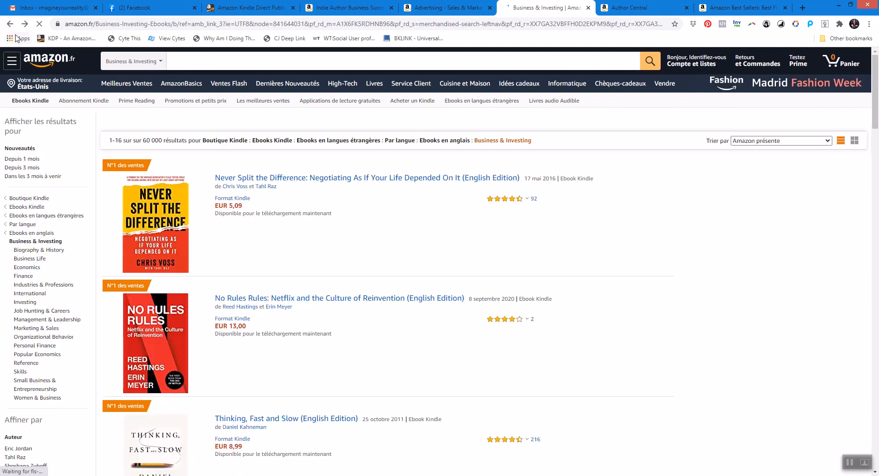
{"action": "left_click", "coordinate": [9, 26]}
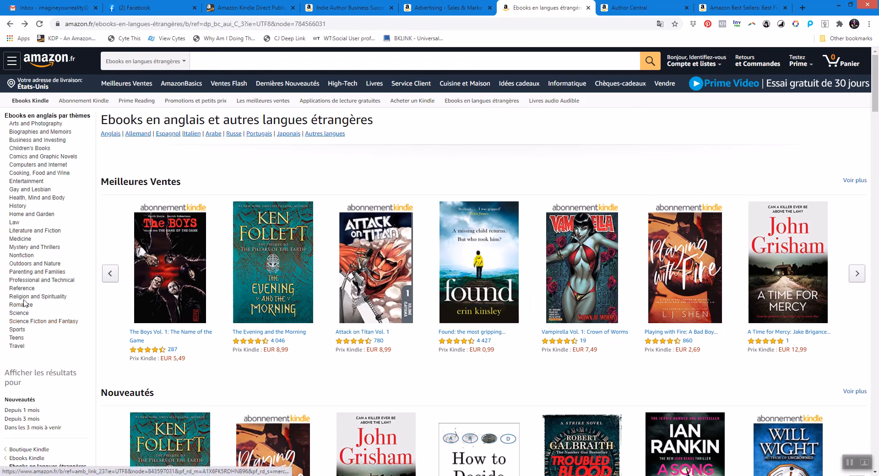
{"action": "left_click", "coordinate": [196, 224]}
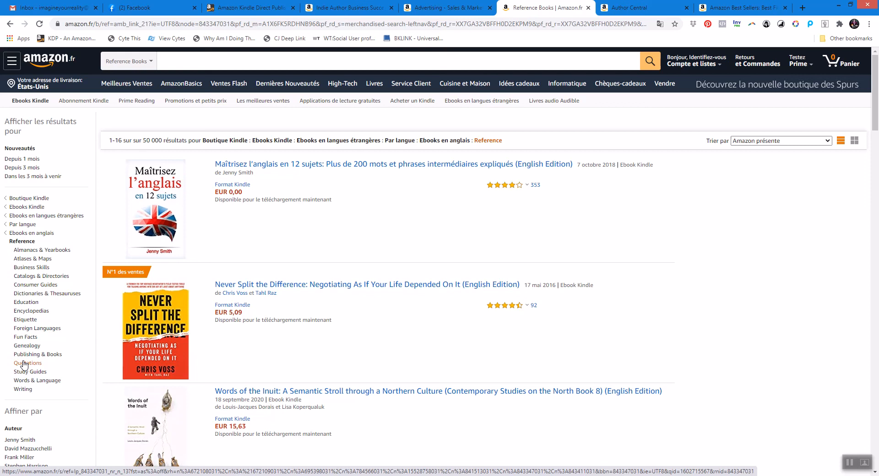
Compare the Author Central request draft with the US categories in the Word category document.
{"action": "left_click", "coordinate": [629, 7]}
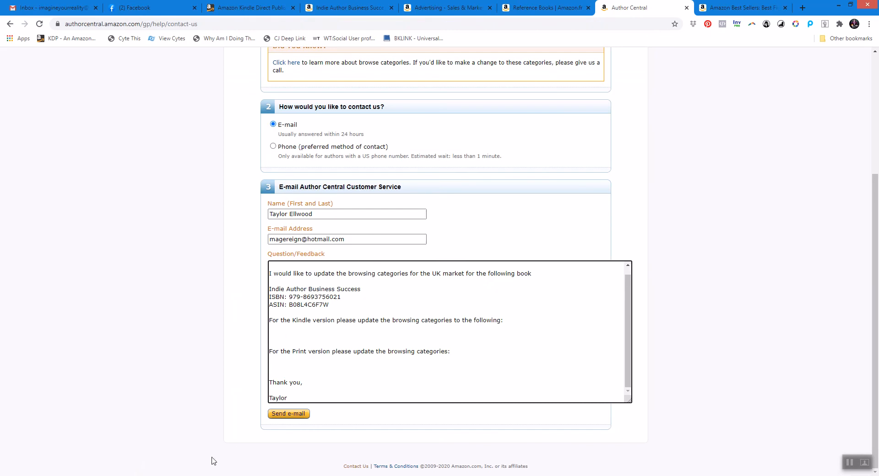
{"action": "key", "text": "alt+Tab"}
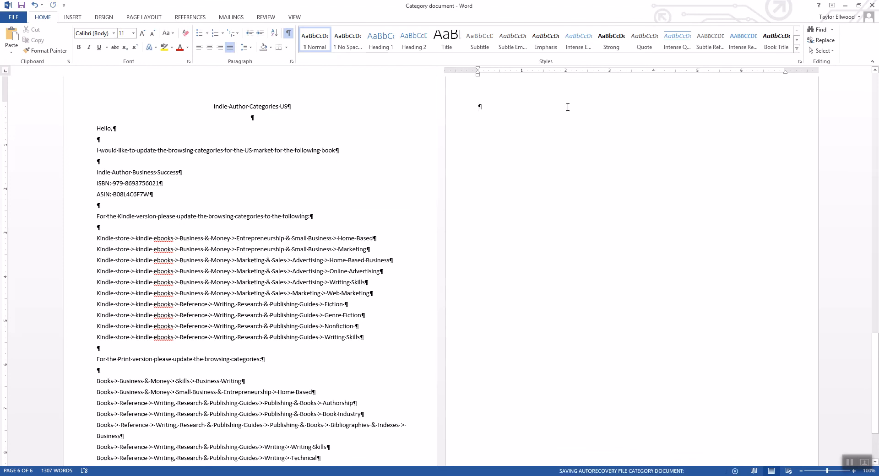
{"action": "left_click", "coordinate": [845, 6]}
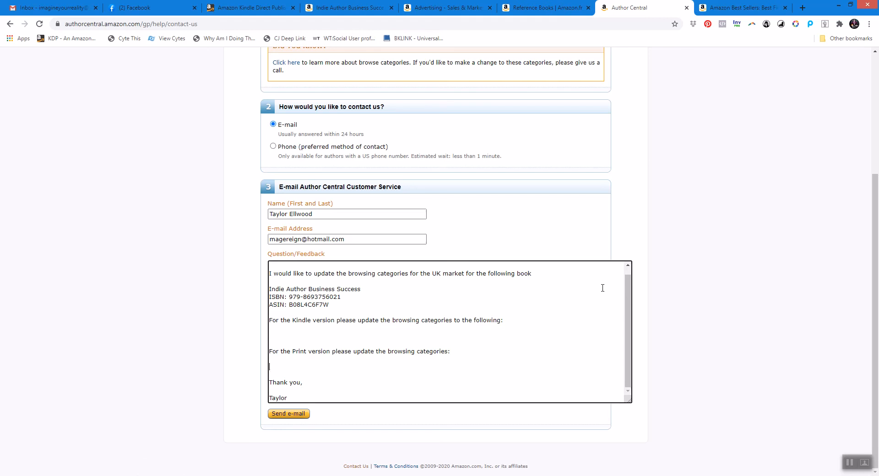
Open the book's Italian Amazon Kindle page in a new tab from the KDP bookshelf.
{"action": "left_click", "coordinate": [228, 10]}
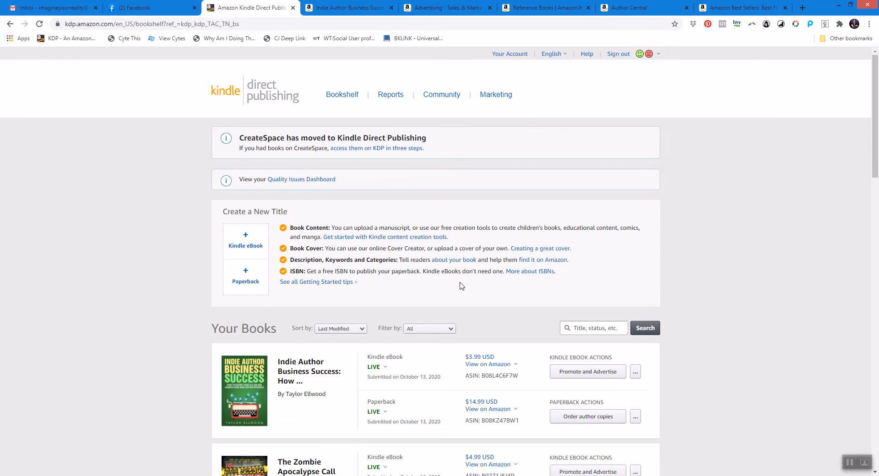
{"action": "mouse_move", "coordinate": [516, 366]}
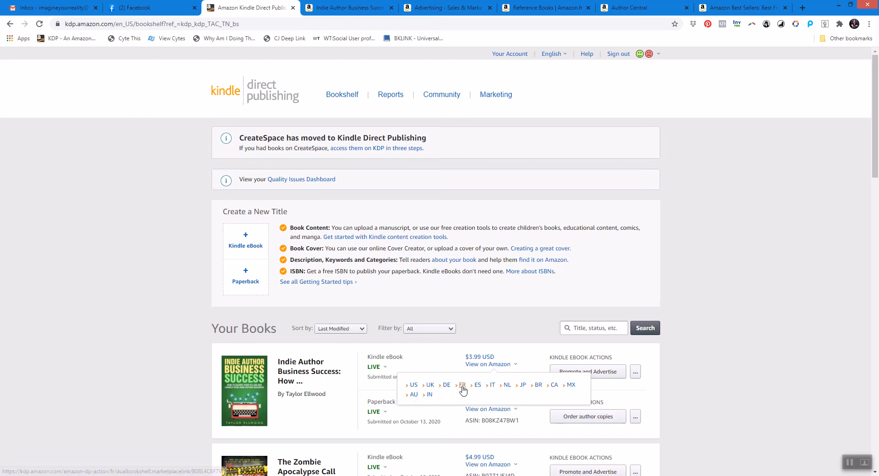
{"action": "right_click", "coordinate": [495, 386]}
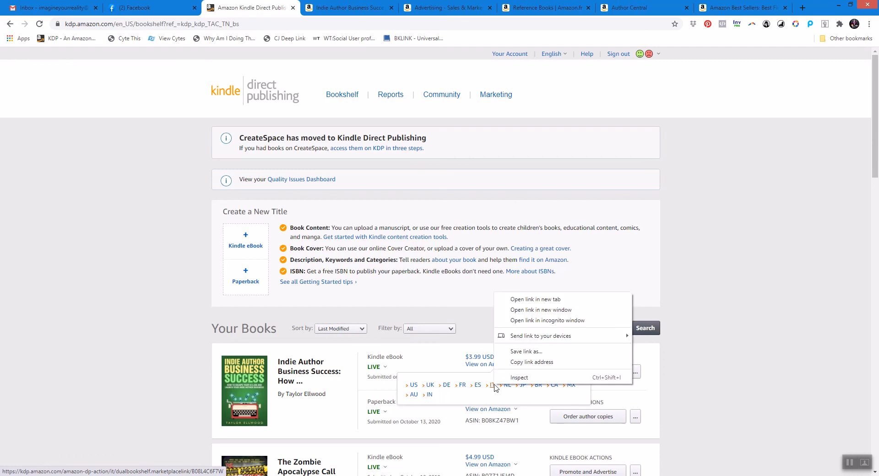
{"action": "left_click", "coordinate": [545, 300]}
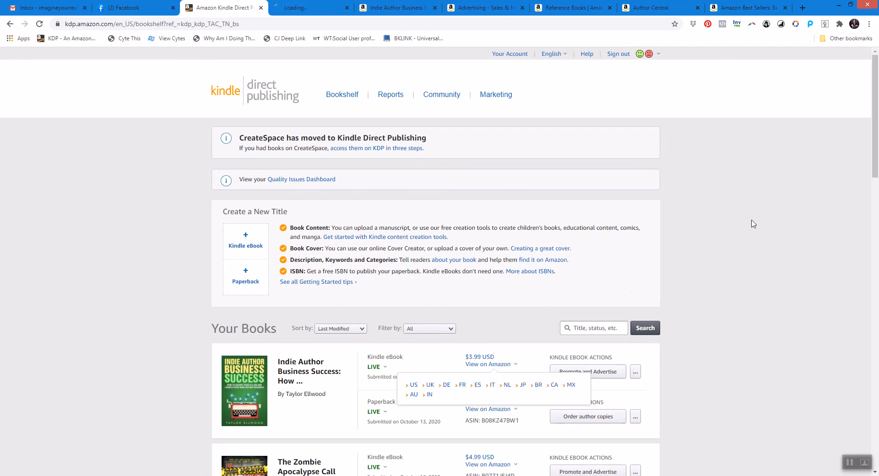
{"action": "left_click", "coordinate": [308, 9]}
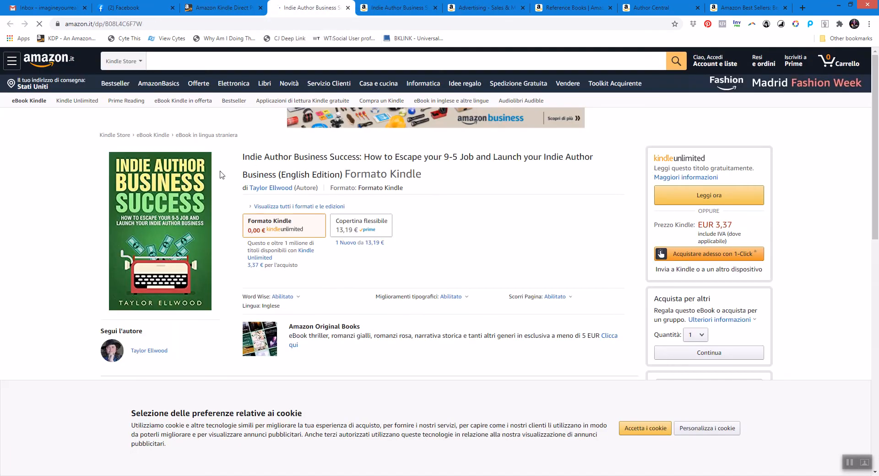
Browse the Italian store's foreign-language ebook categories and the eBook Indie category list.
{"action": "scroll", "coordinate": [244, 206], "scroll_direction": "down", "scroll_amount": 15}
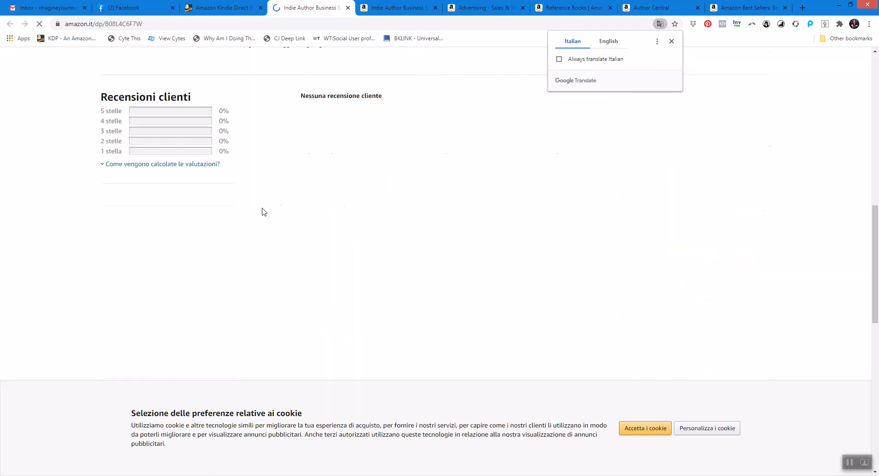
{"action": "scroll", "coordinate": [694, 135], "scroll_direction": "up", "scroll_amount": 12}
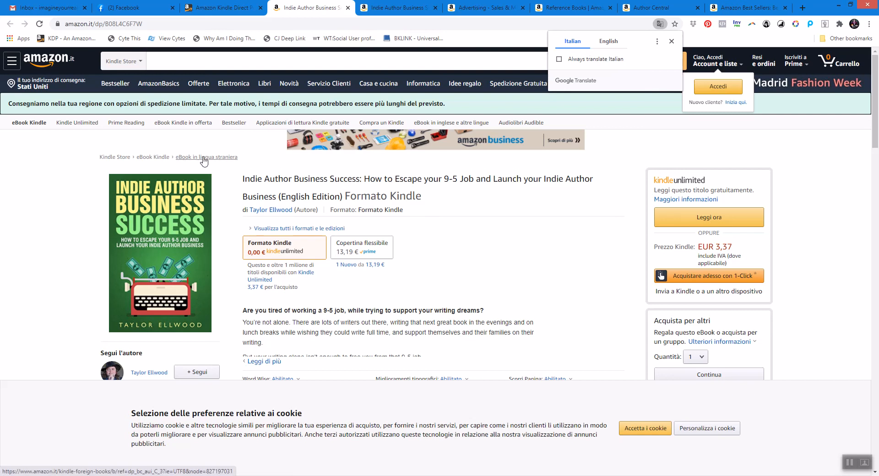
{"action": "left_click", "coordinate": [203, 157]}
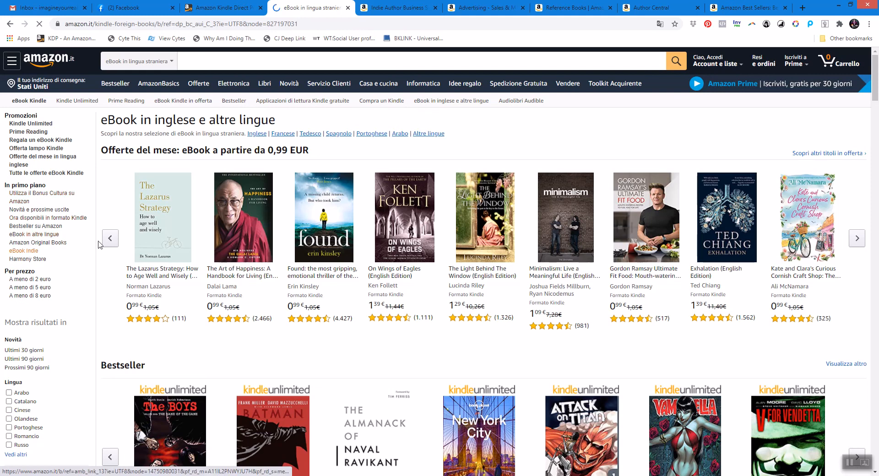
{"action": "left_click", "coordinate": [23, 251]}
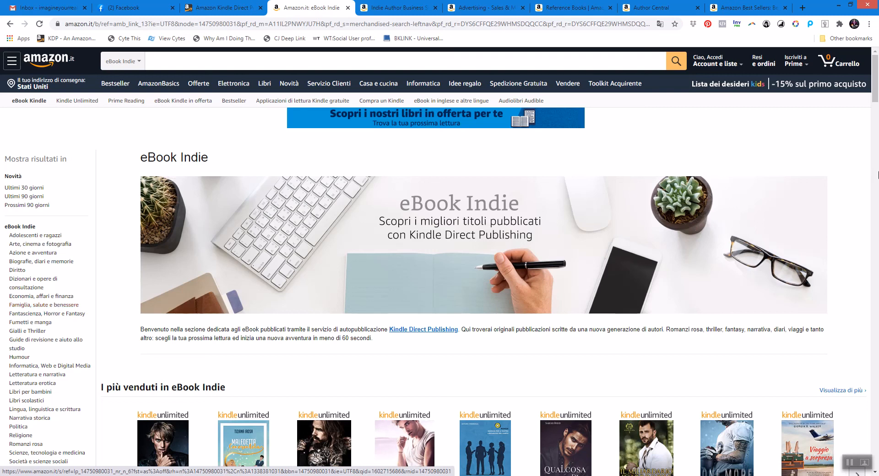
{"action": "left_click_drag", "start_coordinate": [876, 101], "coordinate": [875, 114]}
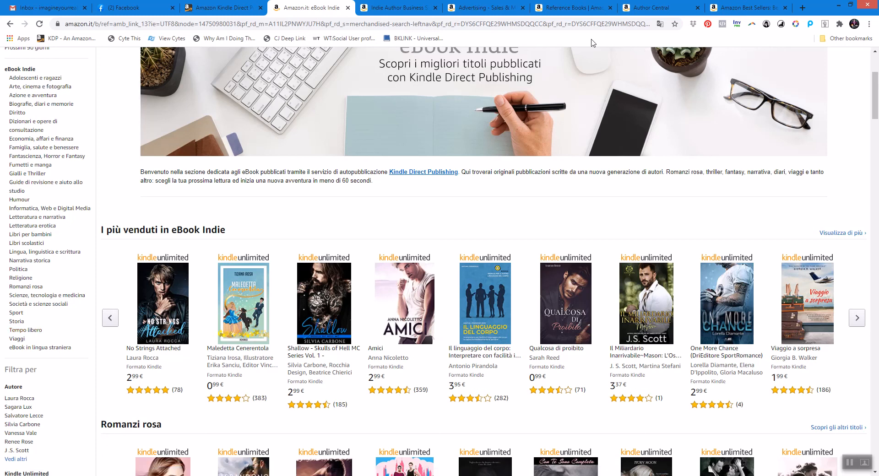
Translate the Italian eBook Indie page into English.
{"action": "left_click", "coordinate": [39, 23]}
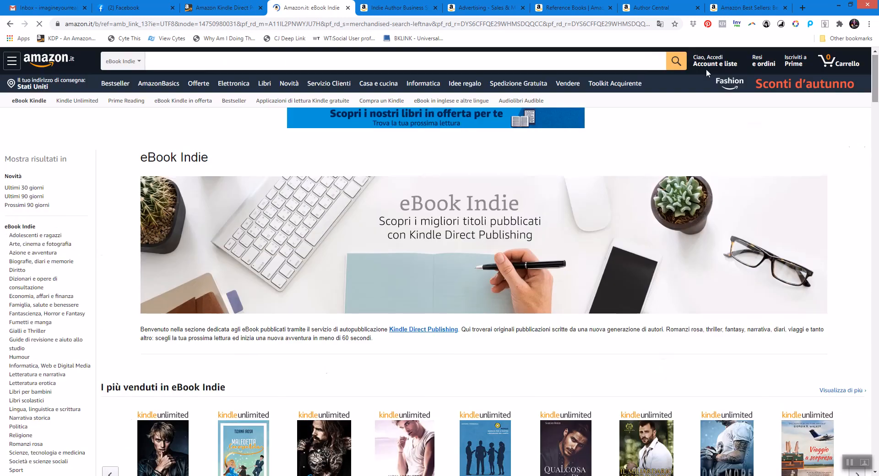
{"action": "left_click", "coordinate": [660, 24]}
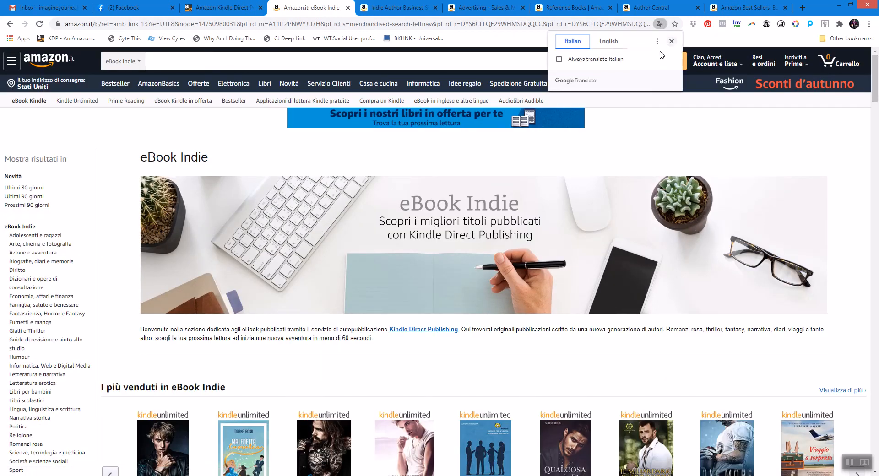
{"action": "left_click", "coordinate": [609, 41]}
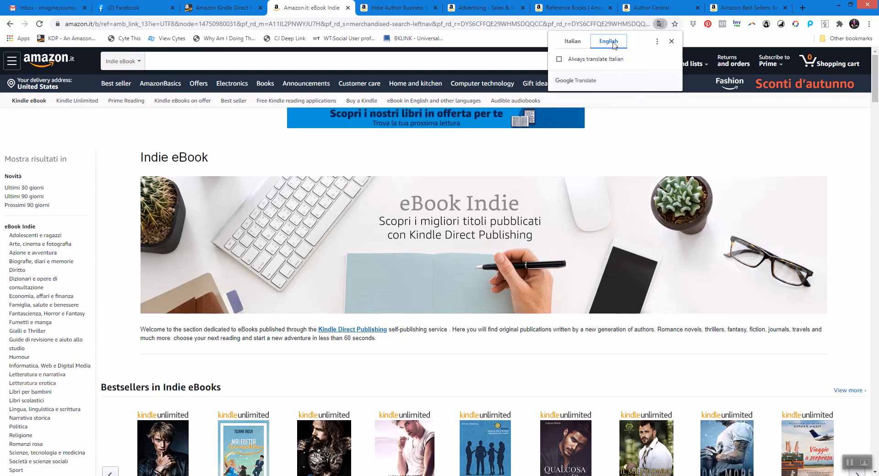
Set the page translation to always translate Italian and show the Italian eBook Indie page in English.
{"action": "left_click", "coordinate": [643, 58]}
{"action": "left_click", "coordinate": [671, 41]}
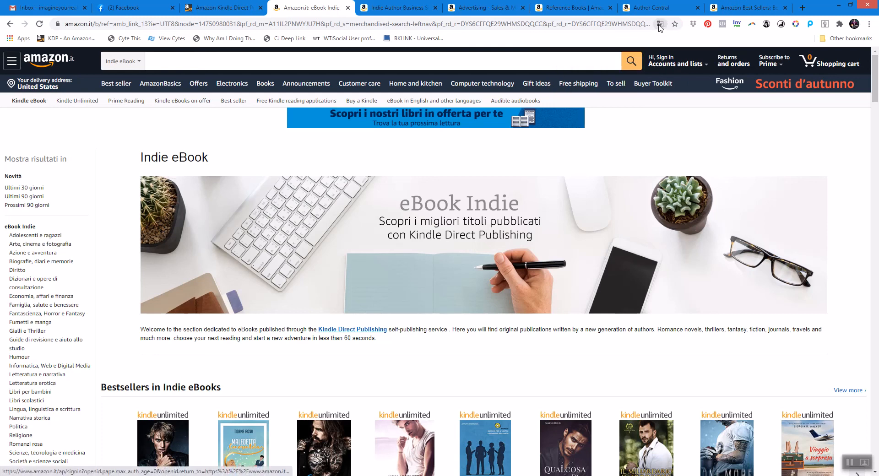
{"action": "left_click", "coordinate": [661, 25]}
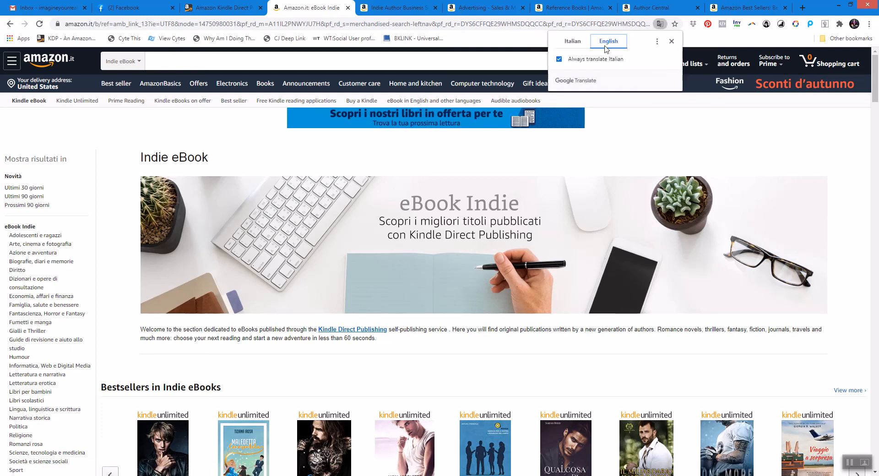
{"action": "left_click", "coordinate": [572, 41]}
{"action": "left_click", "coordinate": [609, 42]}
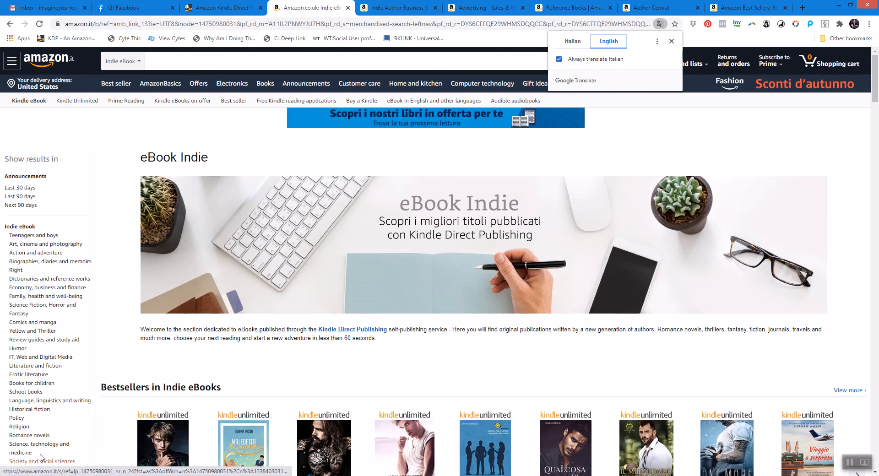
Open the eBook in a foreign language category on the Italian store and translate its page into English.
{"action": "left_click_drag", "start_coordinate": [874, 99], "coordinate": [874, 107]}
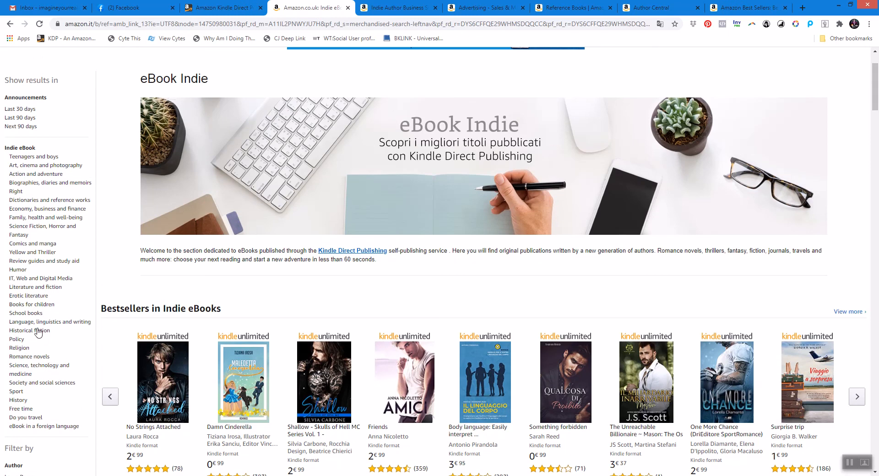
{"action": "left_click", "coordinate": [33, 426]}
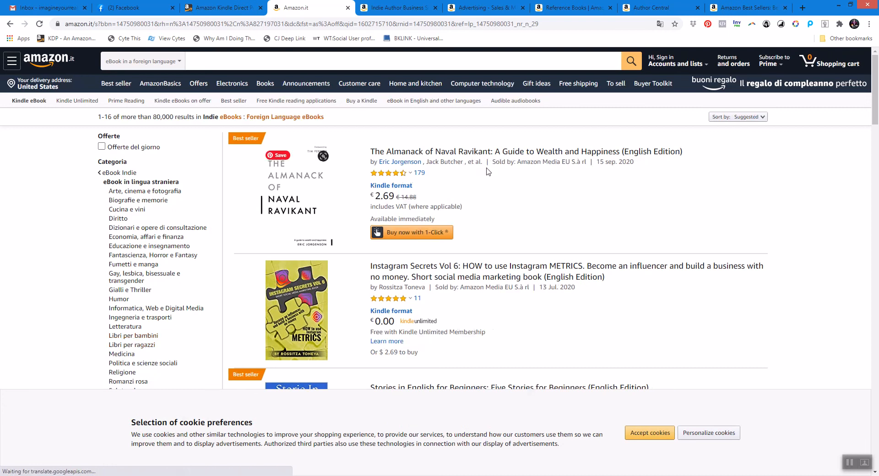
{"action": "left_click", "coordinate": [659, 24]}
{"action": "left_click", "coordinate": [607, 46]}
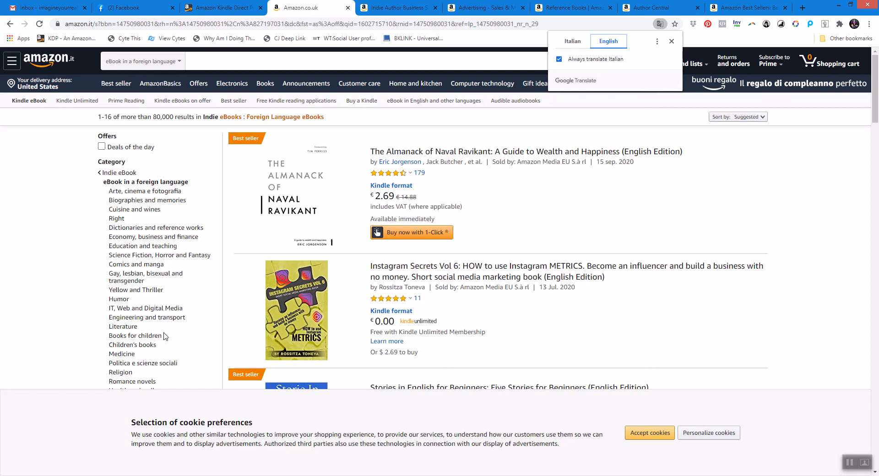
Close the Italian Amazon tab and switch back to the Word category document.
{"action": "left_click", "coordinate": [348, 9]}
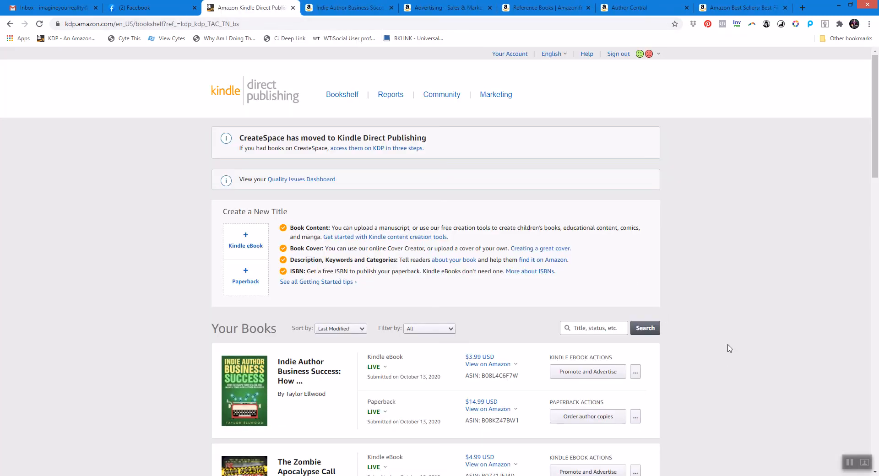
{"action": "left_click", "coordinate": [152, 475]}
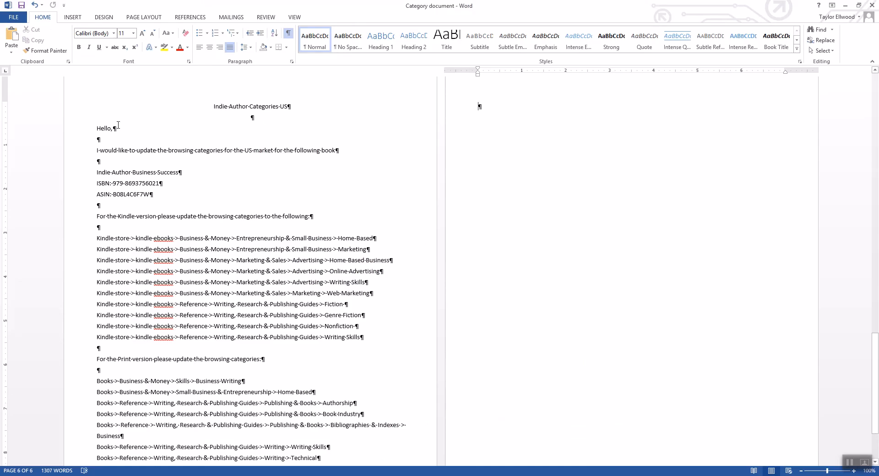
{"action": "mouse_move", "coordinate": [875, 362]}
{"action": "left_mouse_down"}
{"action": "mouse_move", "coordinate": [877, 123]}
{"action": "mouse_move", "coordinate": [874, 359]}
{"action": "left_mouse_up"}
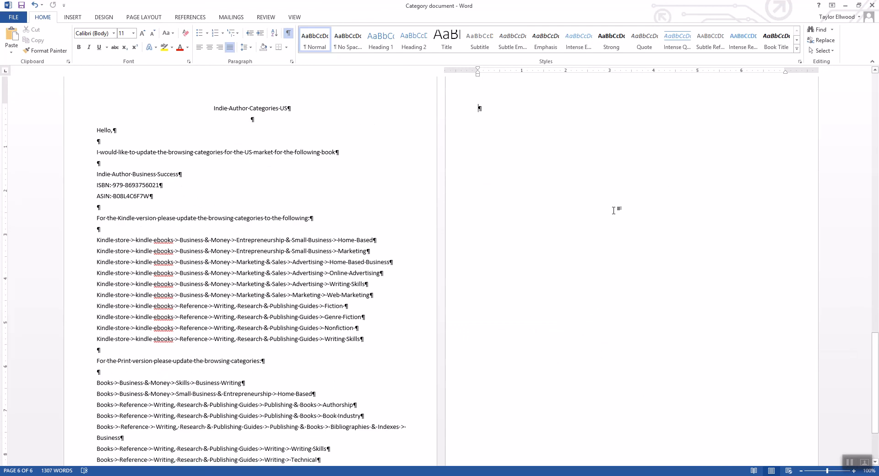
{"action": "left_click", "coordinate": [844, 5]}
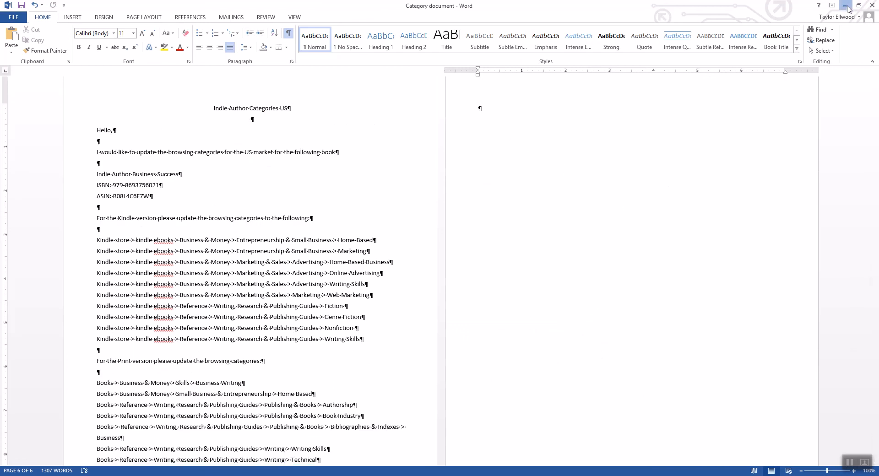